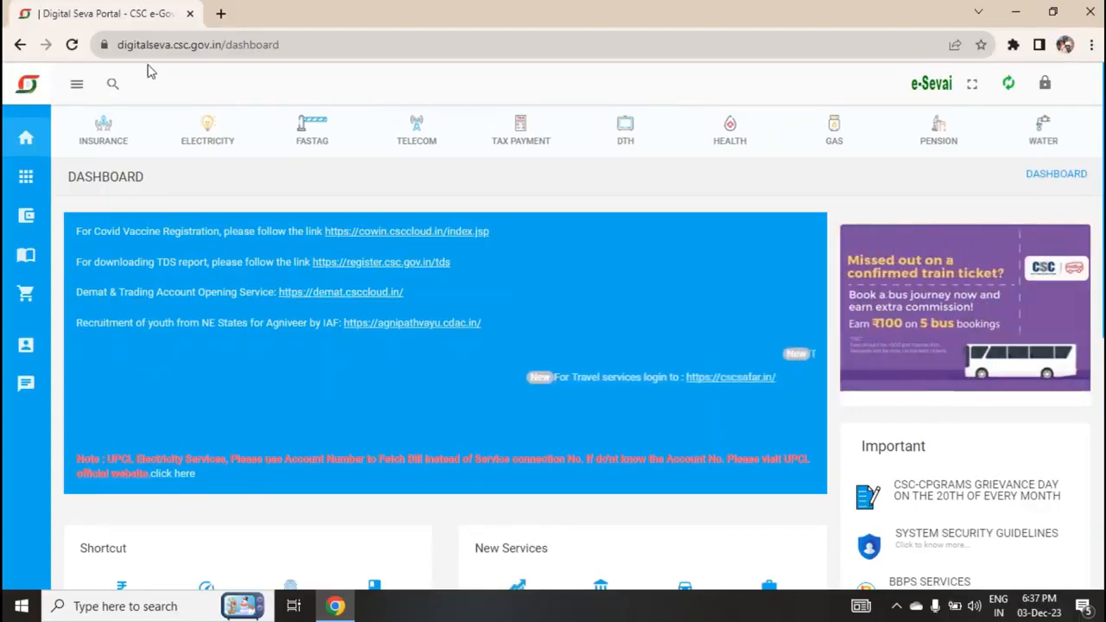
- Search the portal for 'transport' and open Transport Service eSarathi and eVahan
{"action": "left_click", "coordinate": [111, 87]}
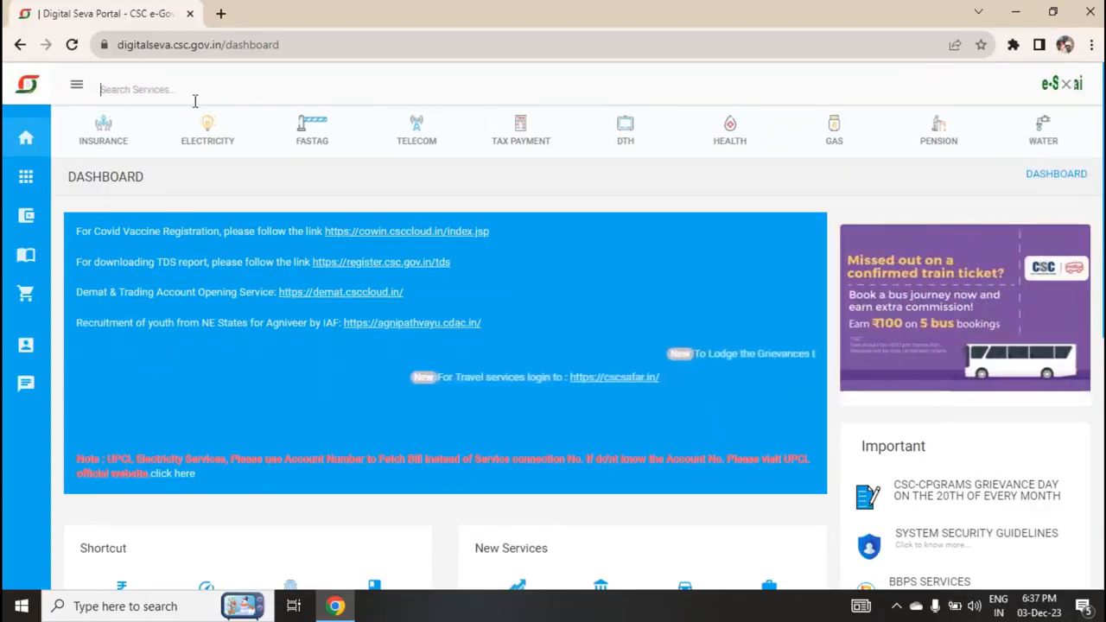
{"action": "type", "text": "tran"}
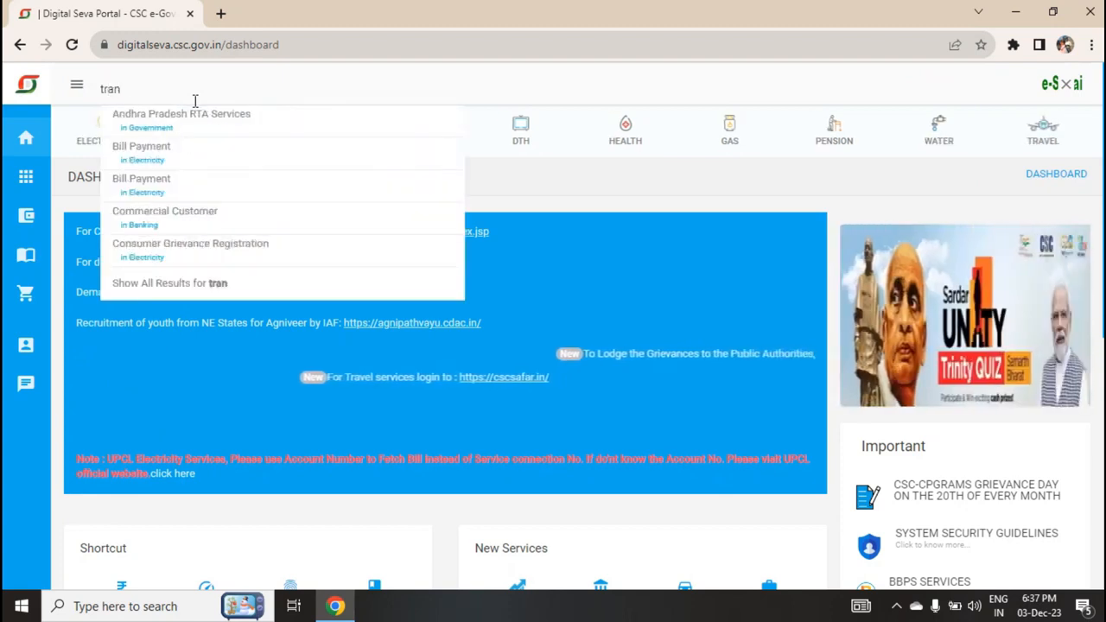
{"action": "type", "text": "sport"}
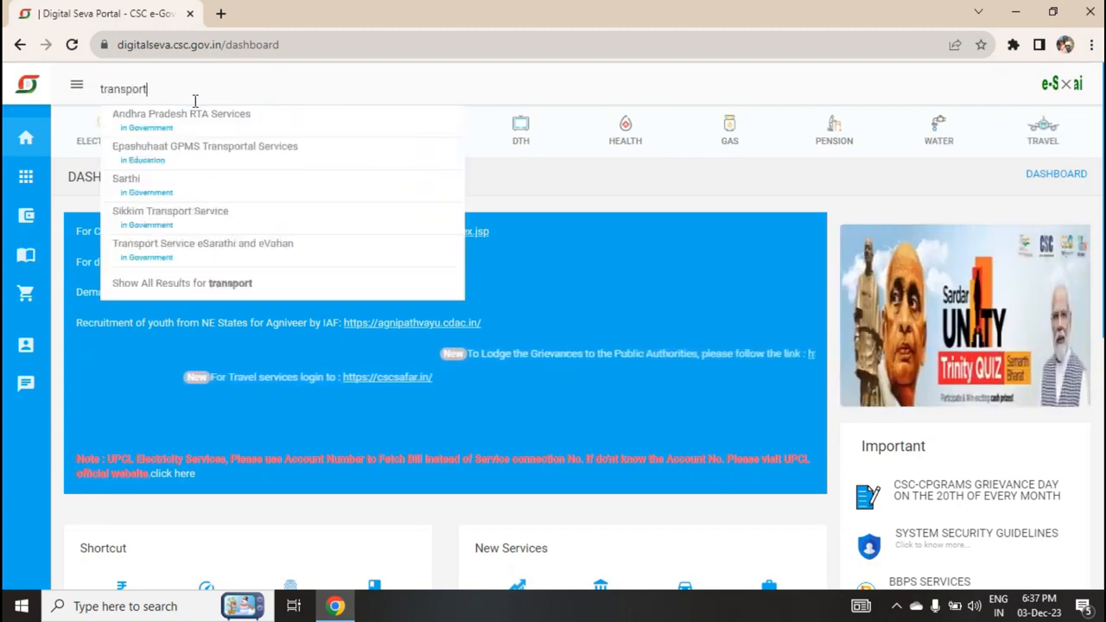
{"action": "left_click", "coordinate": [184, 259]}
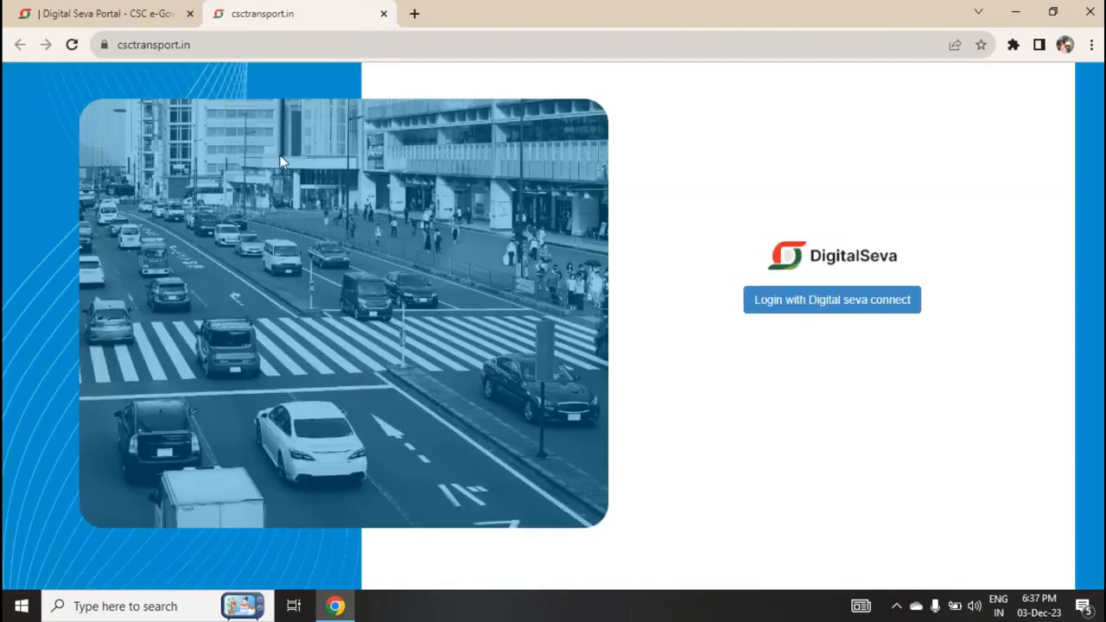
- Sign in with Digital Seva connect, dismiss the CCleaner popup, and reach Sarathi Services
{"action": "left_click", "coordinate": [809, 302]}
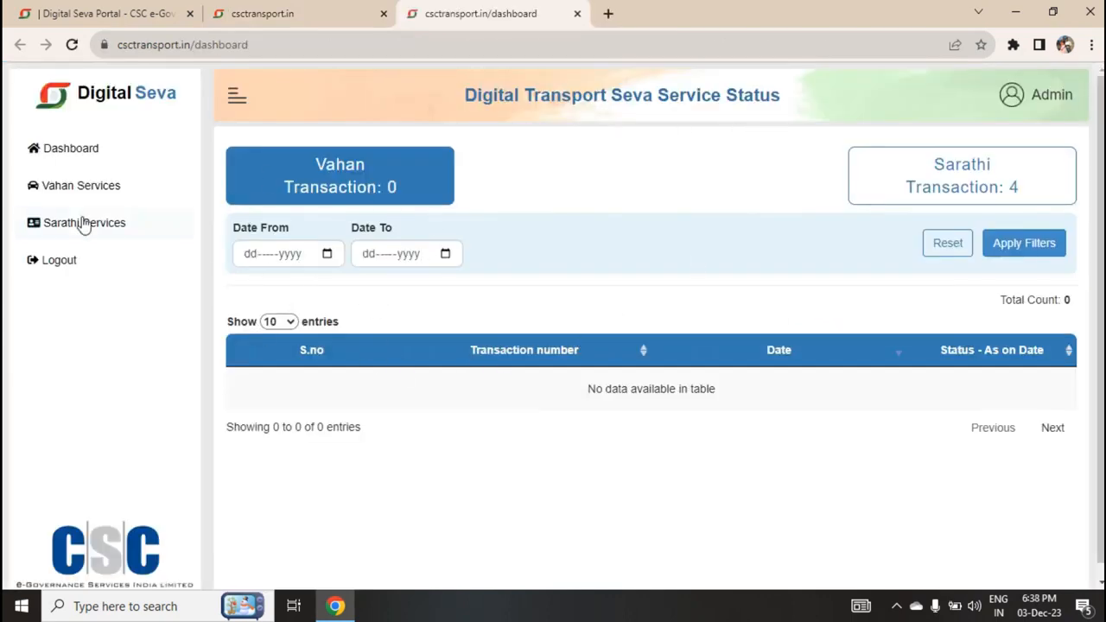
{"action": "left_click", "coordinate": [110, 188]}
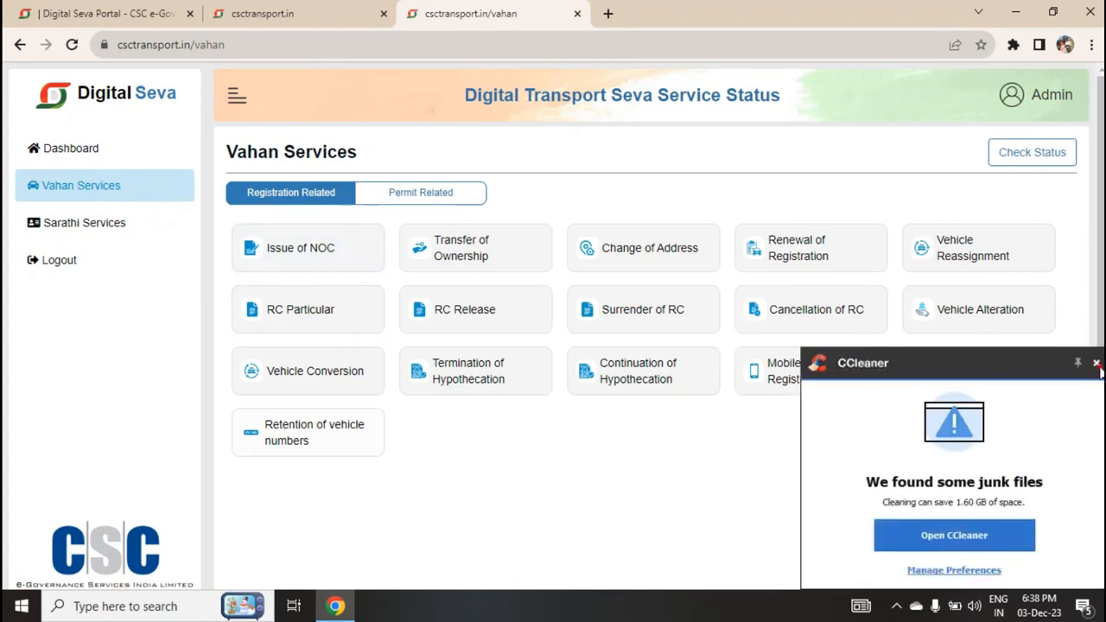
{"action": "left_click", "coordinate": [1096, 364]}
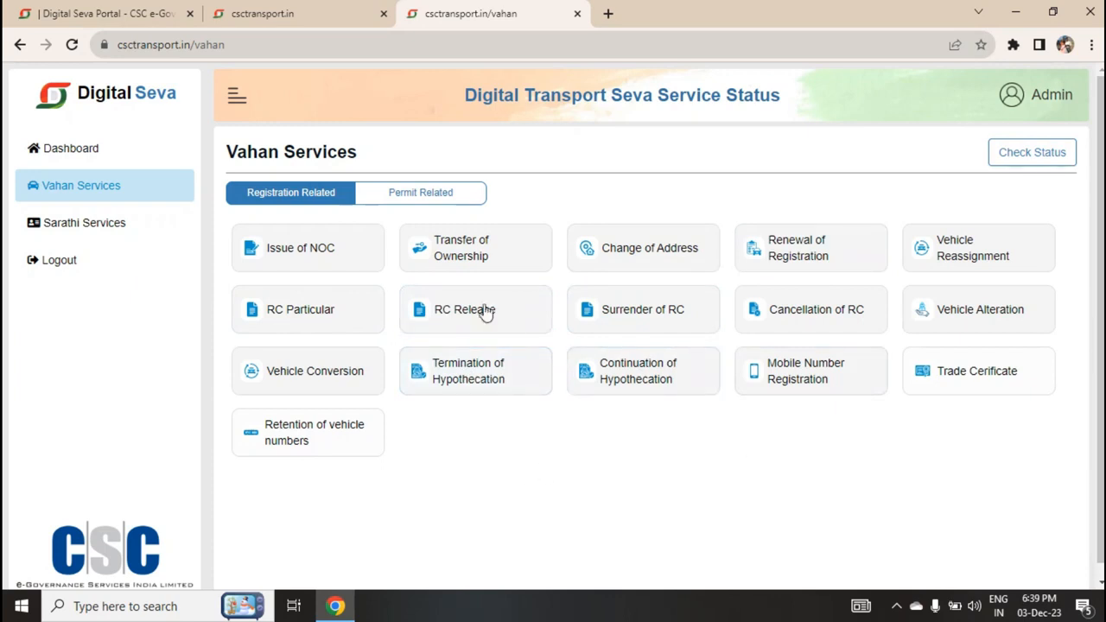
{"action": "left_click", "coordinate": [99, 239]}
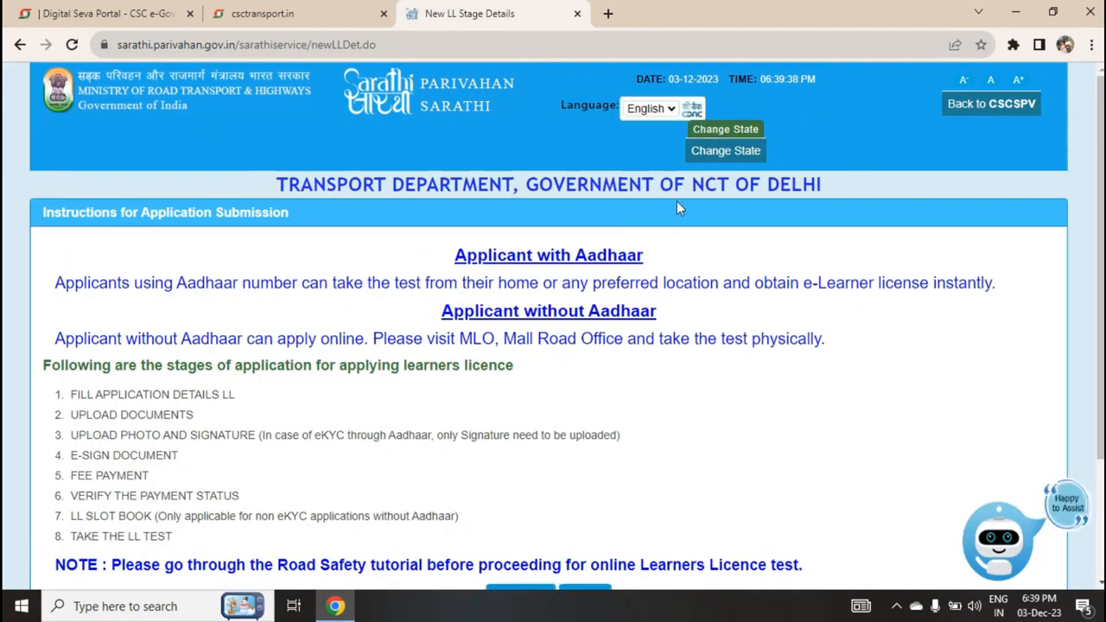
- Switch the Sarathi state to Uttar Pradesh, skip the Contactless notice, and choose Apply for Learner Licence
{"action": "left_click", "coordinate": [734, 161]}
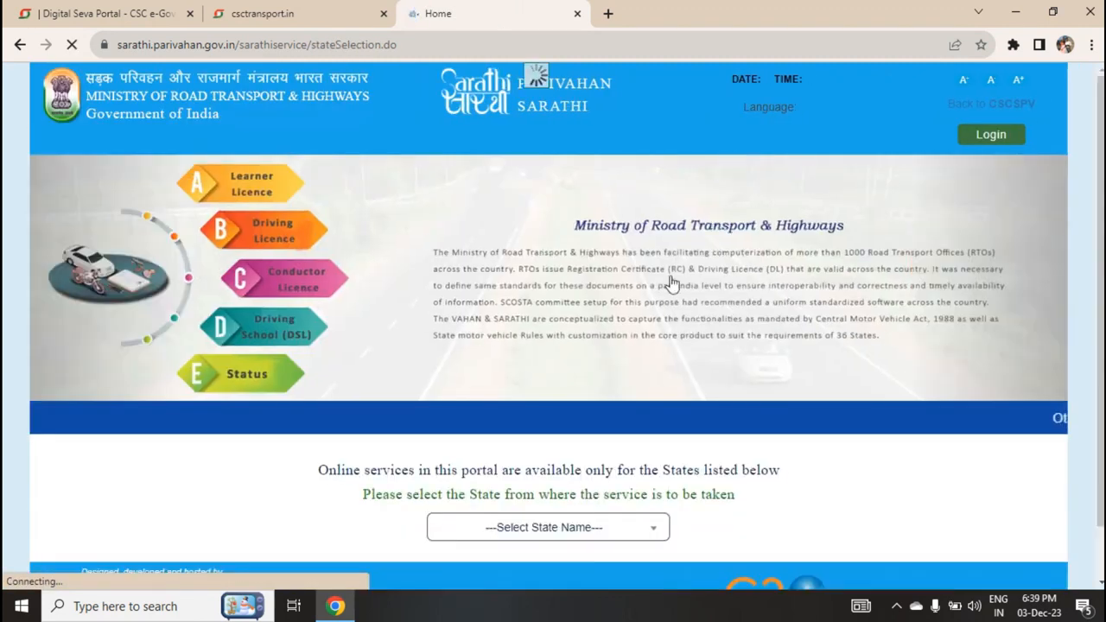
{"action": "left_click", "coordinate": [546, 526]}
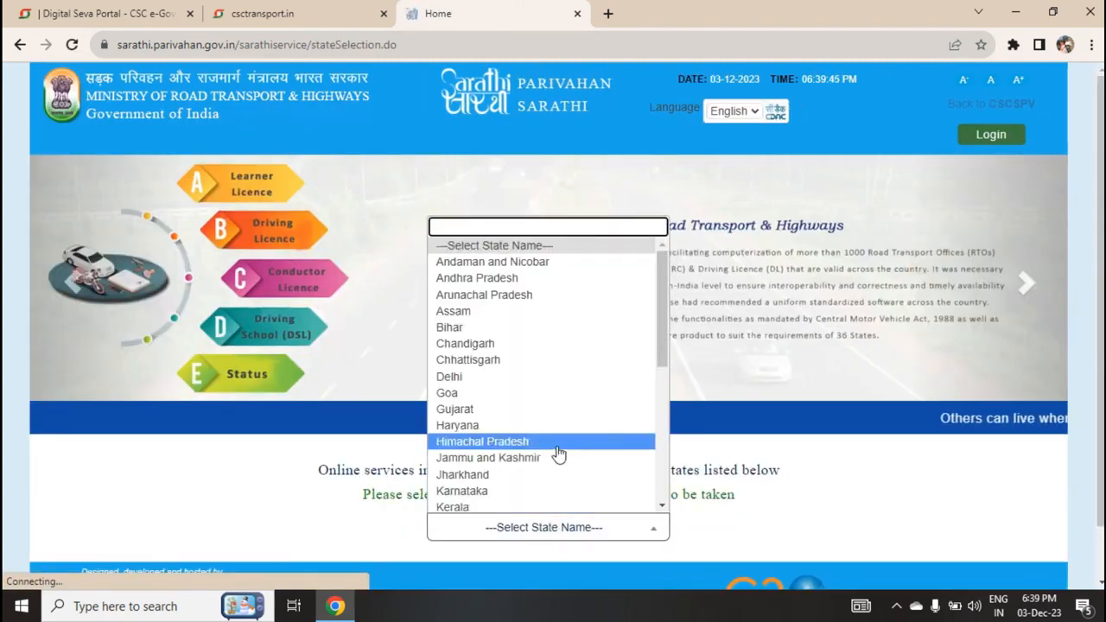
{"action": "scroll", "coordinate": [559, 454], "scroll_direction": "down", "scroll_amount": 5}
{"action": "left_click", "coordinate": [518, 486]}
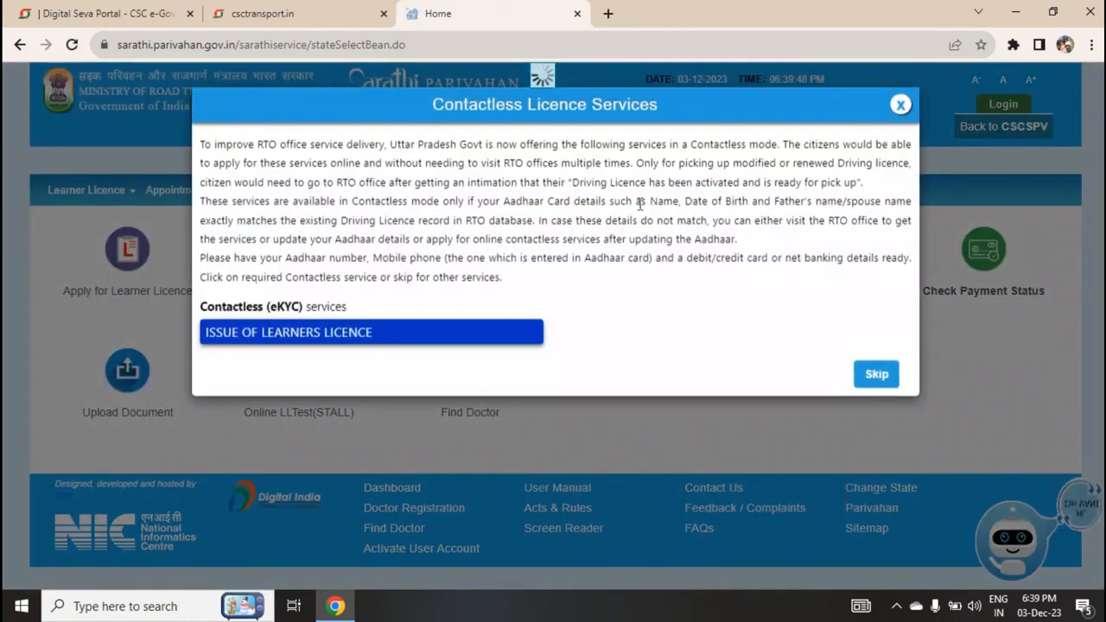
{"action": "left_click", "coordinate": [894, 385]}
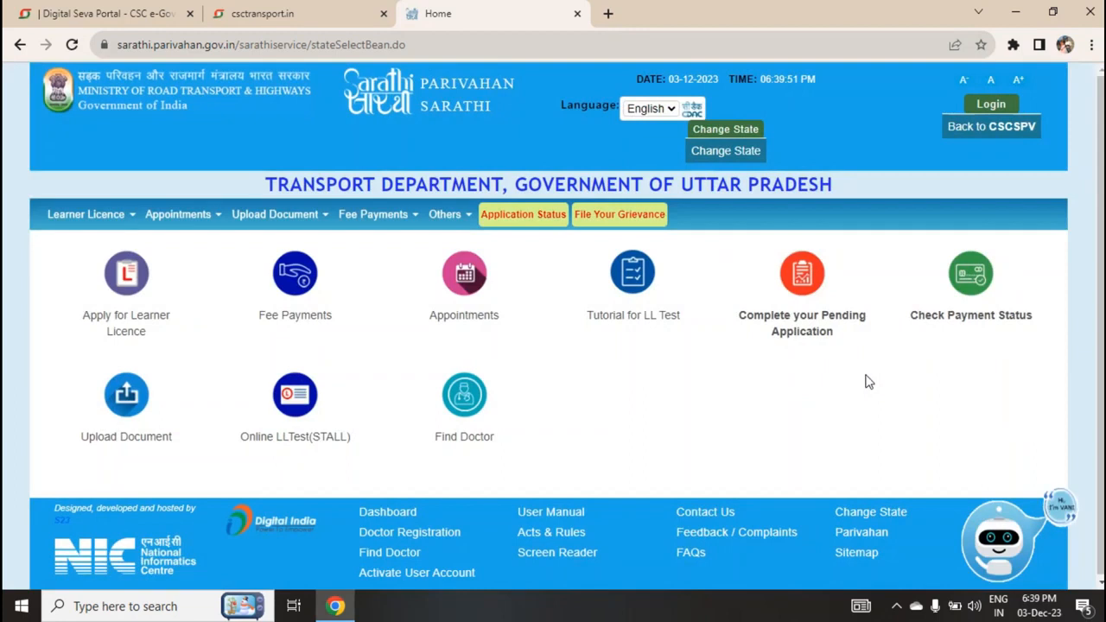
{"action": "left_click", "coordinate": [137, 323]}
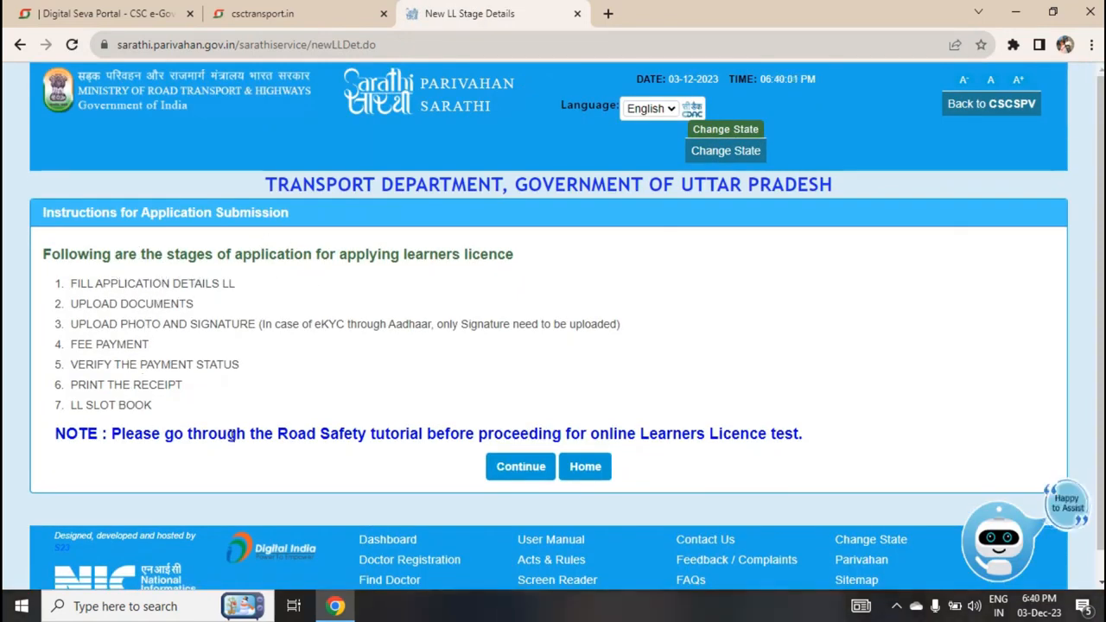
- Continue past the stages overview and submit General category with no existing licence
{"action": "left_click", "coordinate": [517, 466]}
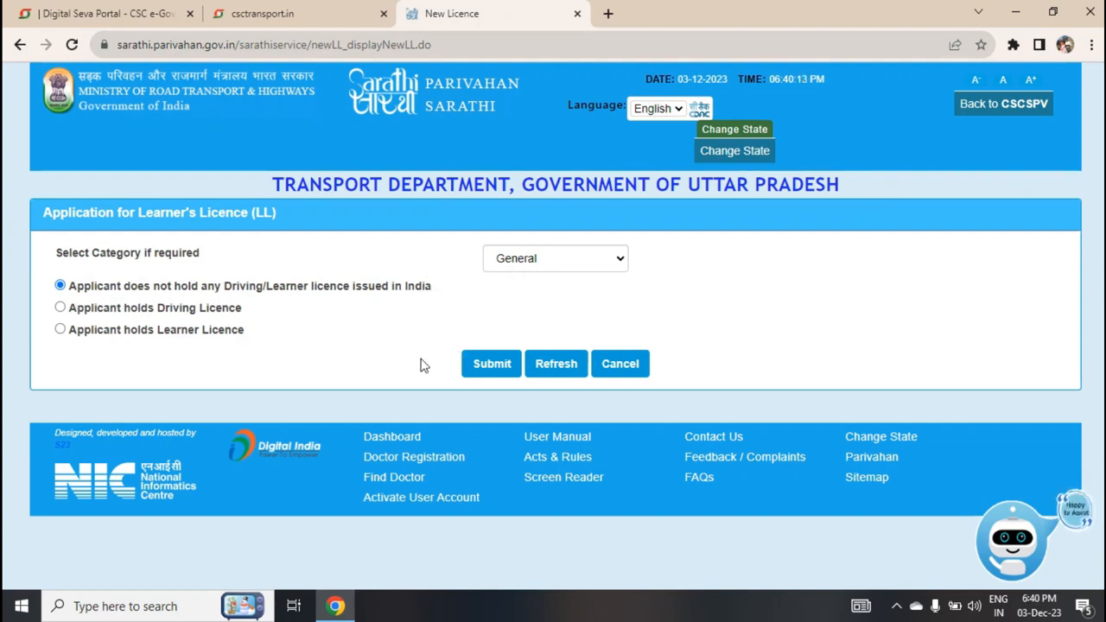
{"action": "left_click", "coordinate": [469, 372]}
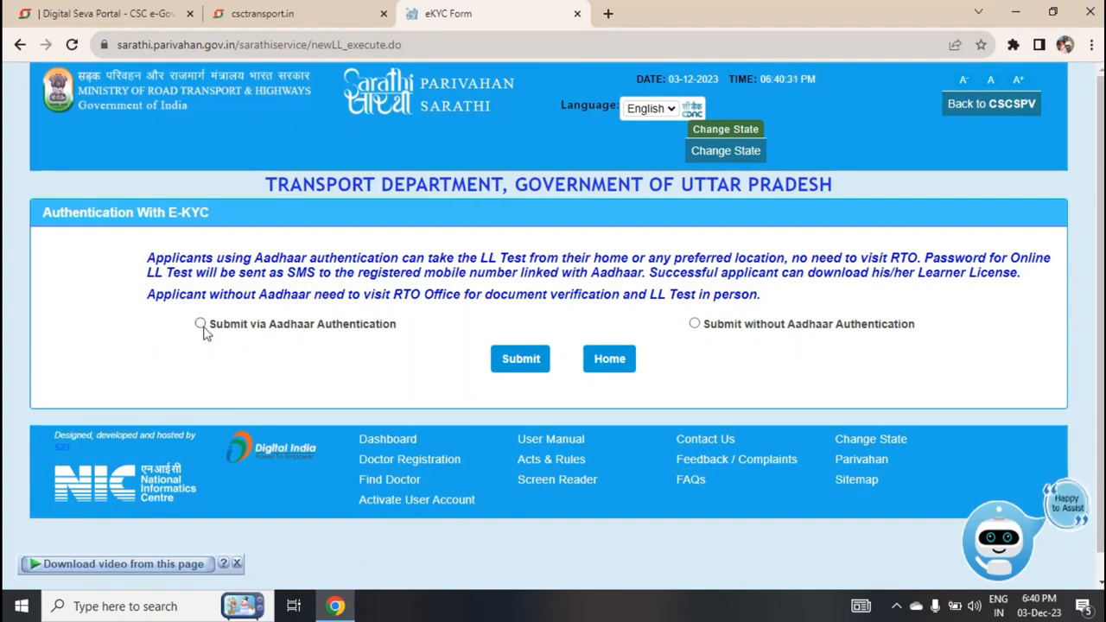
- Proceed without Aadhaar authentication and verify the applicant's mobile number with an OTP
{"action": "left_click", "coordinate": [695, 325]}
{"action": "left_click", "coordinate": [523, 365]}
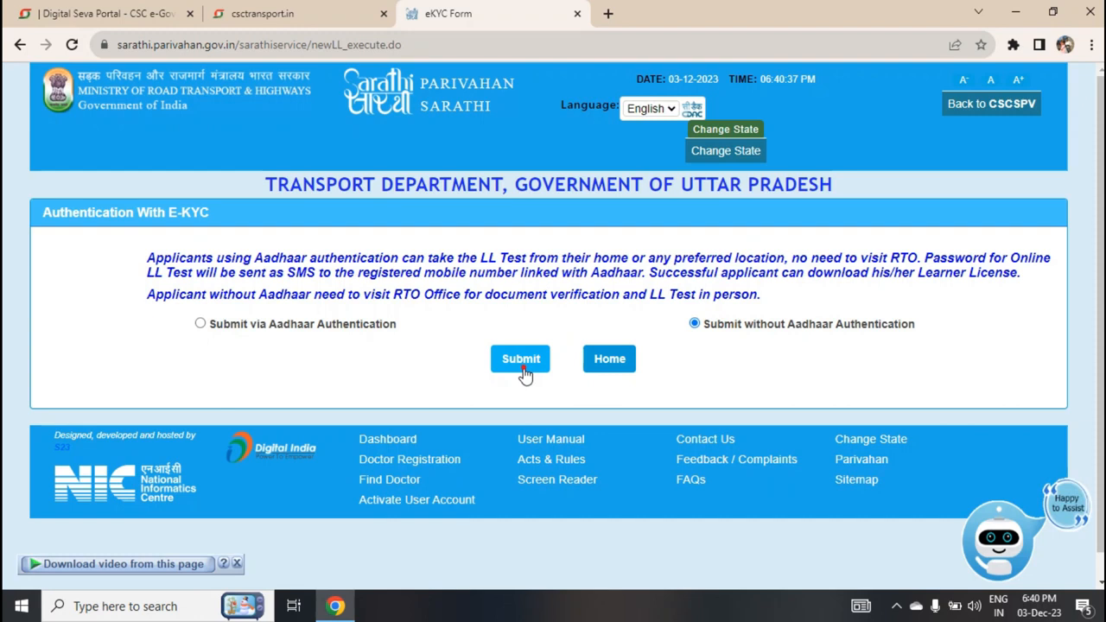
{"action": "scroll", "coordinate": [605, 294], "scroll_direction": "down", "scroll_amount": 3}
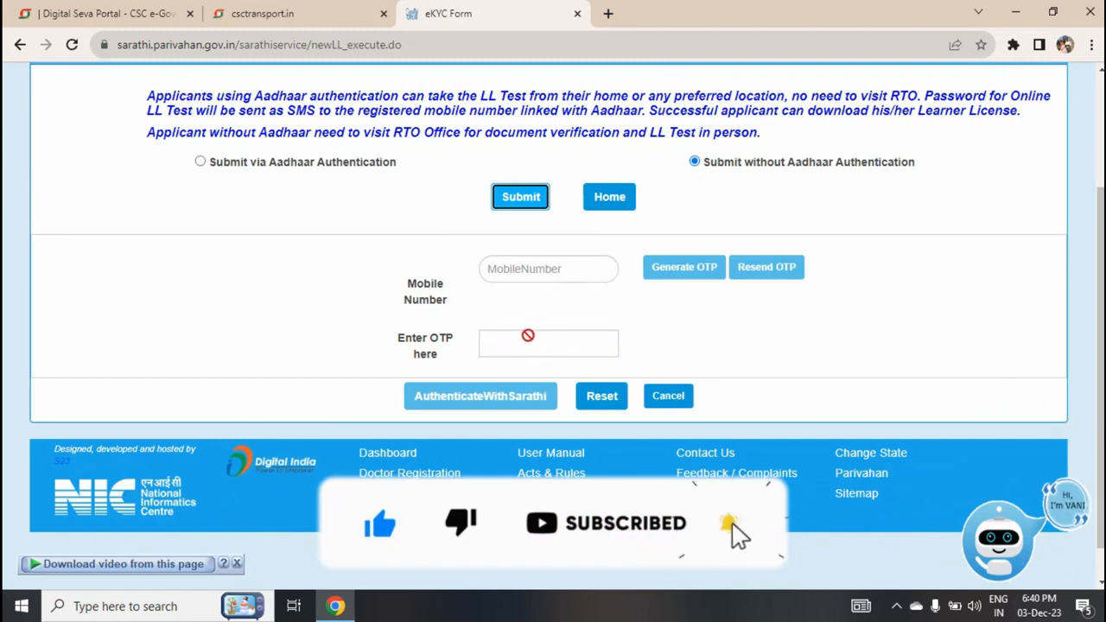
{"action": "left_click", "coordinate": [540, 268]}
{"action": "type", "text": "9"}
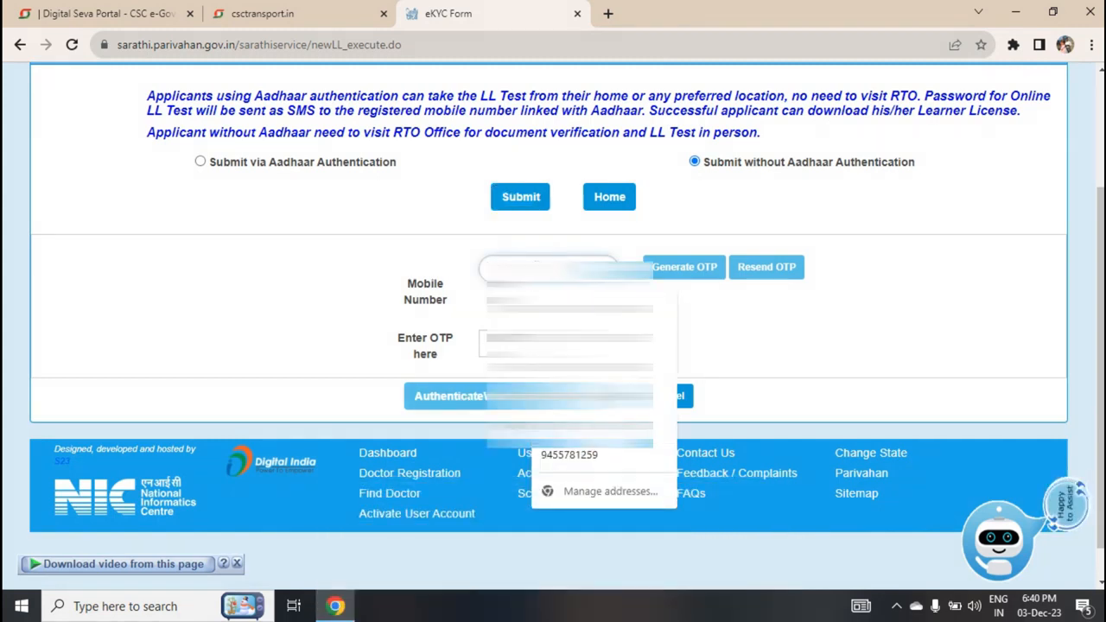
{"action": "left_click", "coordinate": [662, 269]}
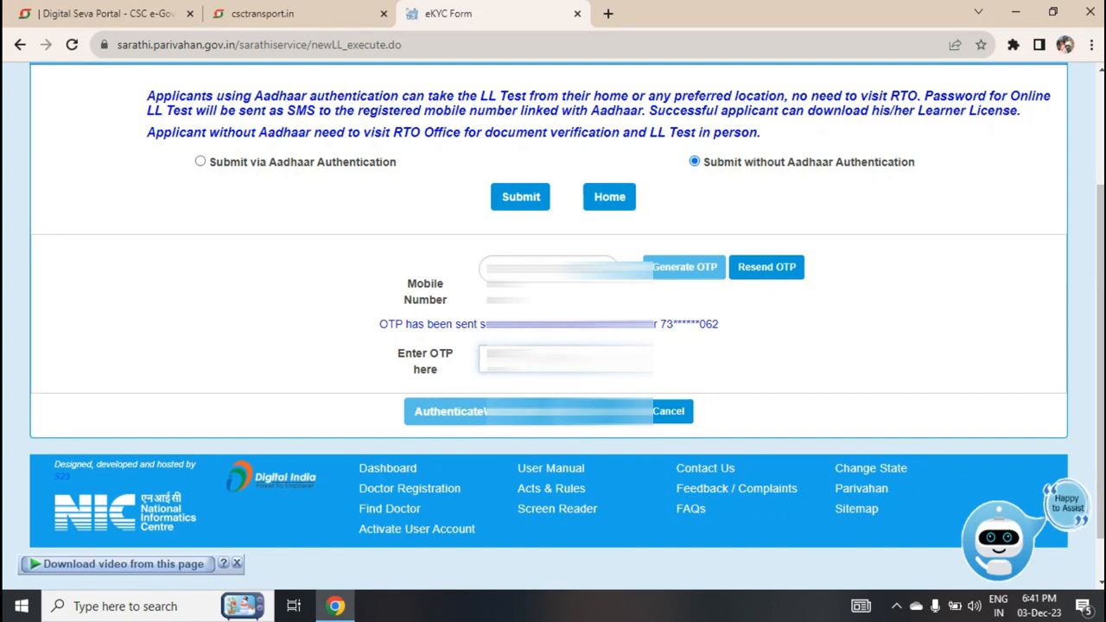
{"action": "type", "text": "1"}
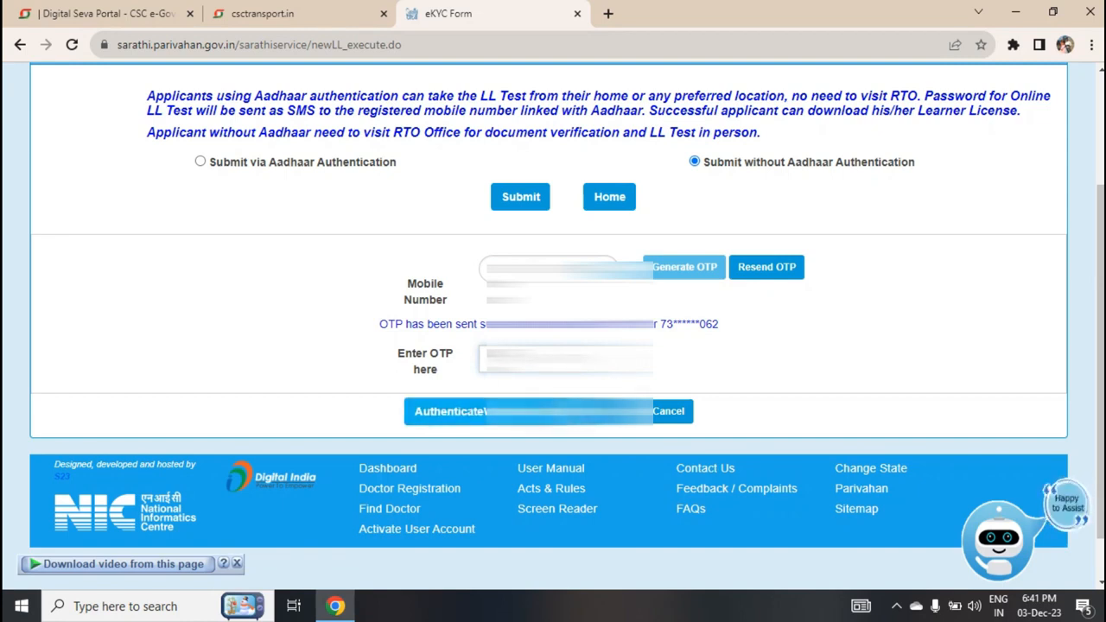
{"action": "left_click", "coordinate": [518, 411]}
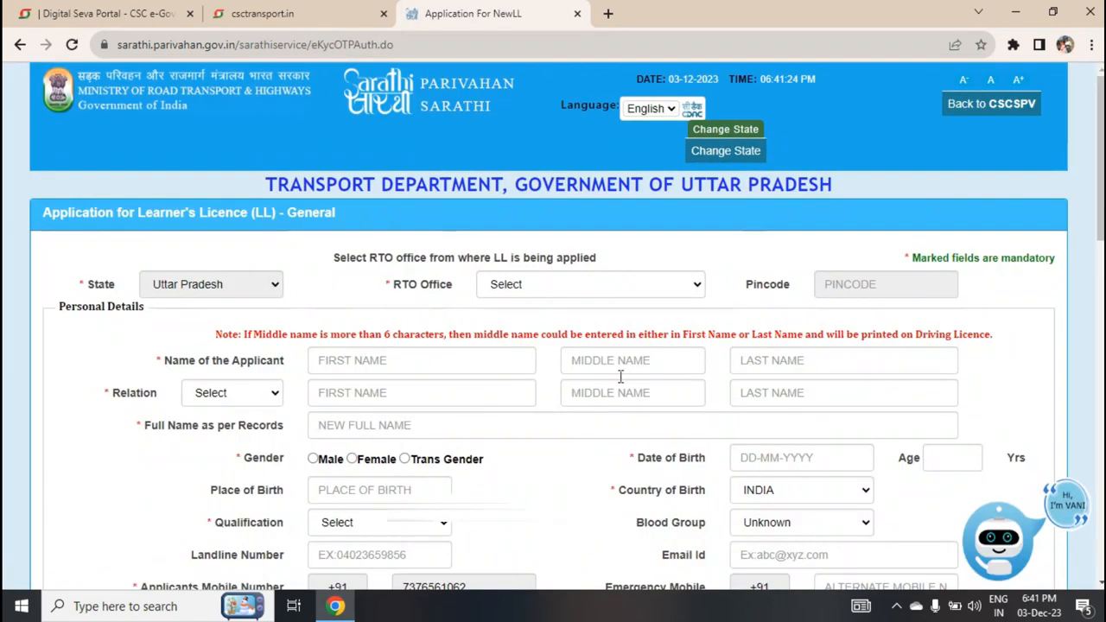
- Select VARANASI (RTO) -- UP65 as the RTO office
{"action": "scroll", "coordinate": [581, 366], "scroll_direction": "down", "scroll_amount": 1}
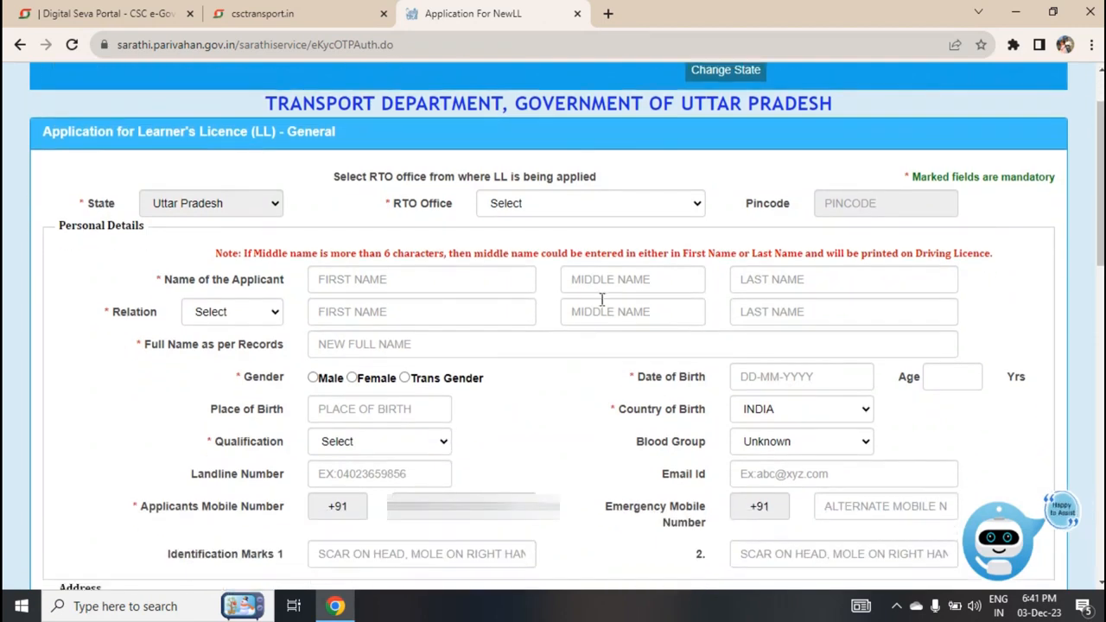
{"action": "left_click", "coordinate": [613, 207]}
{"action": "scroll", "coordinate": [608, 302], "scroll_direction": "down", "scroll_amount": 10}
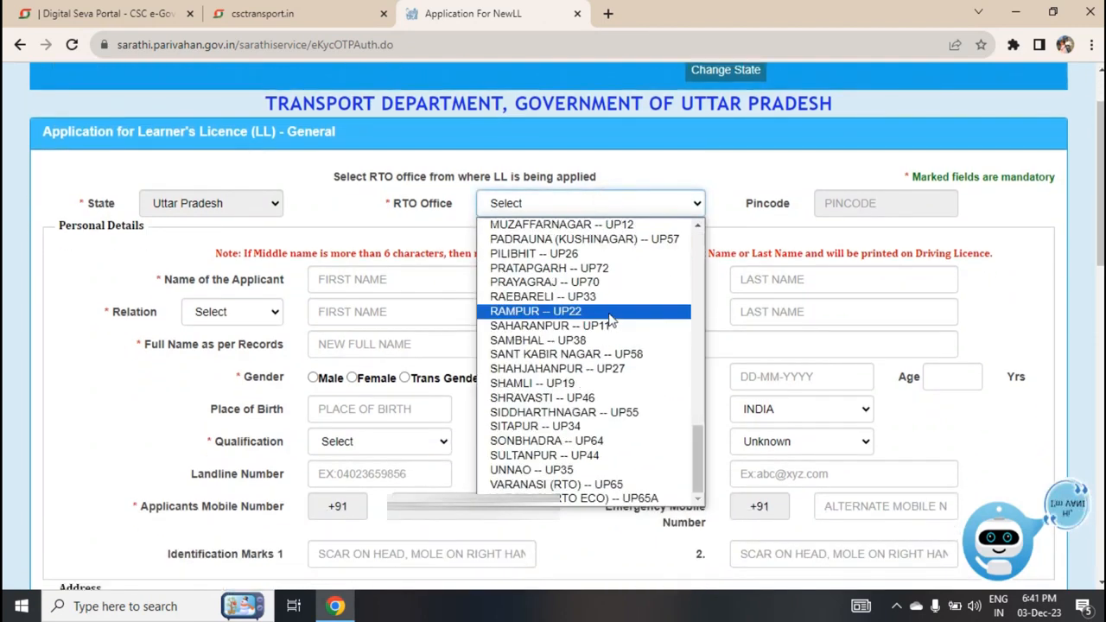
{"action": "left_click", "coordinate": [555, 484]}
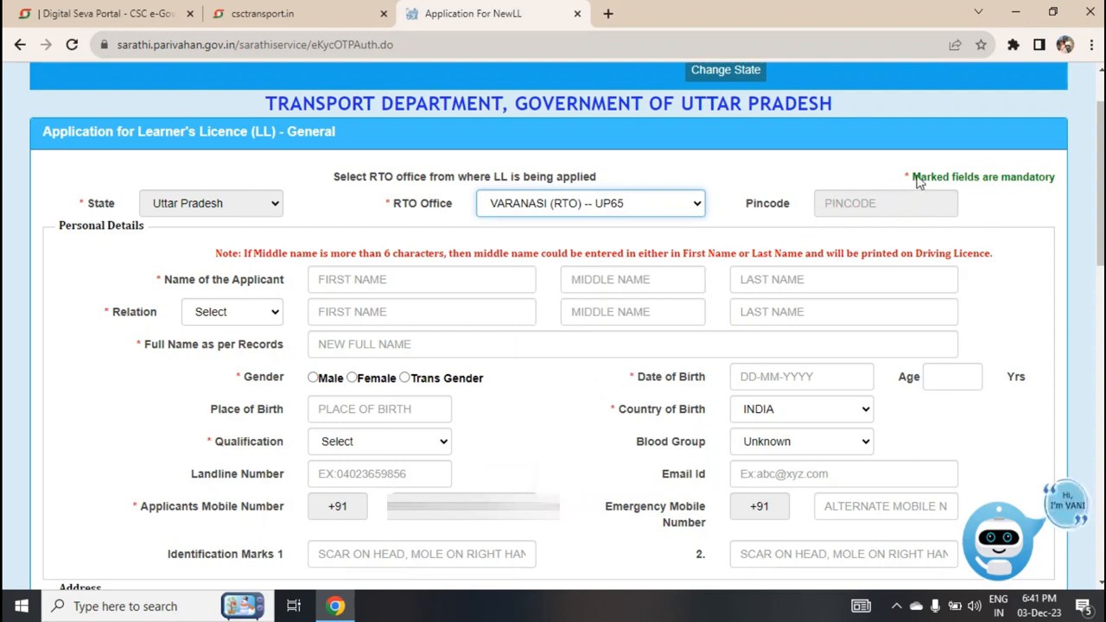
- Choose Father as the applicant's relation in Personal Details
{"action": "left_click", "coordinate": [397, 281]}
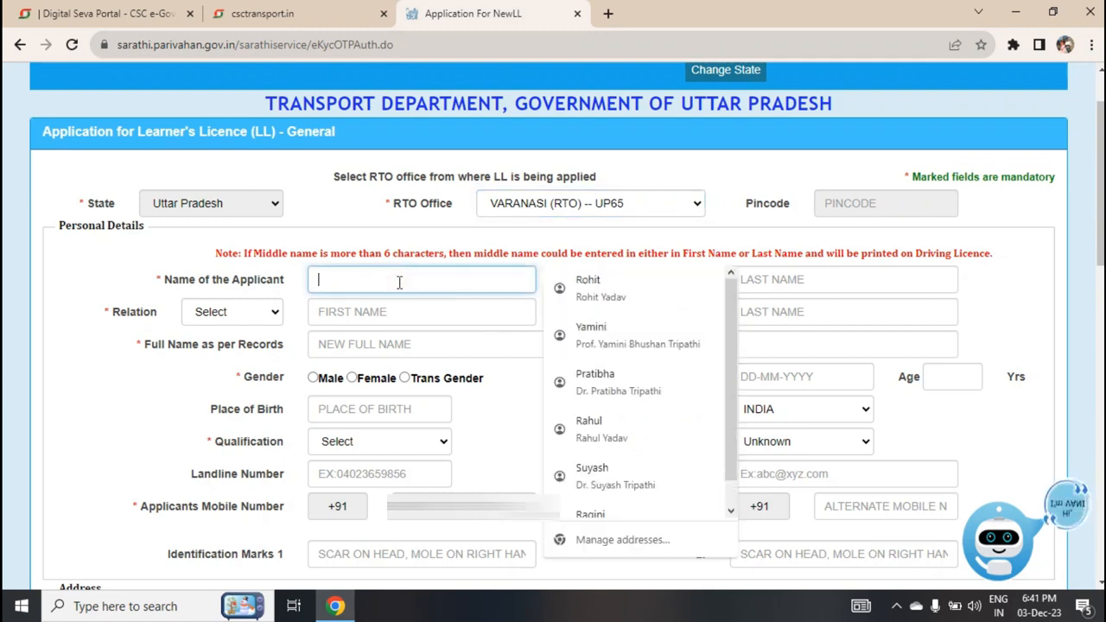
{"action": "left_click", "coordinate": [276, 269]}
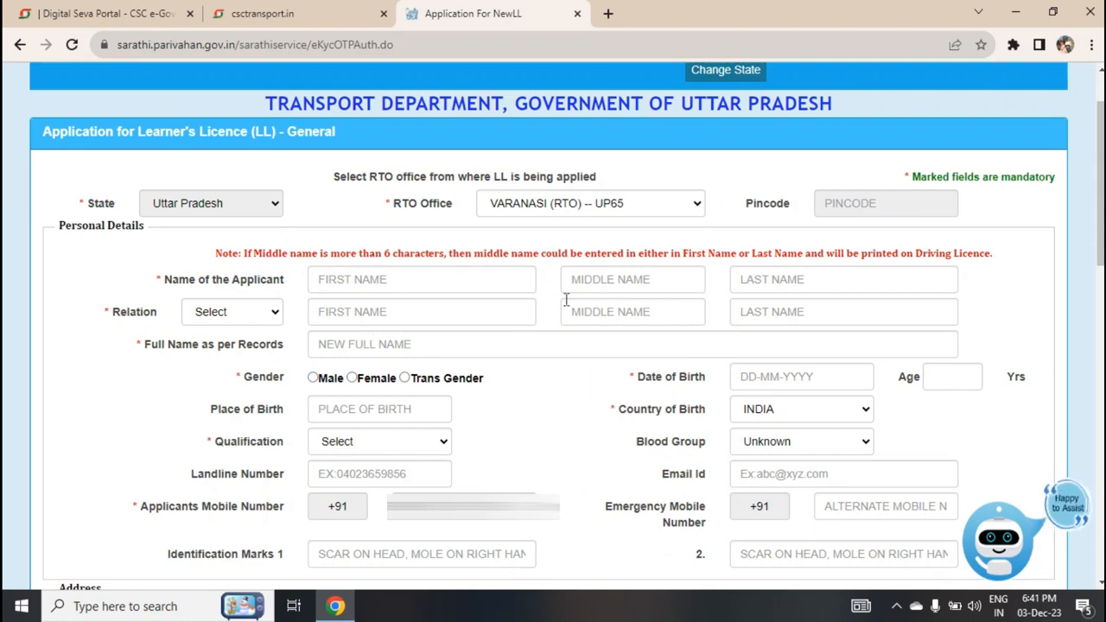
{"action": "left_click", "coordinate": [220, 318]}
{"action": "left_click", "coordinate": [227, 346]}
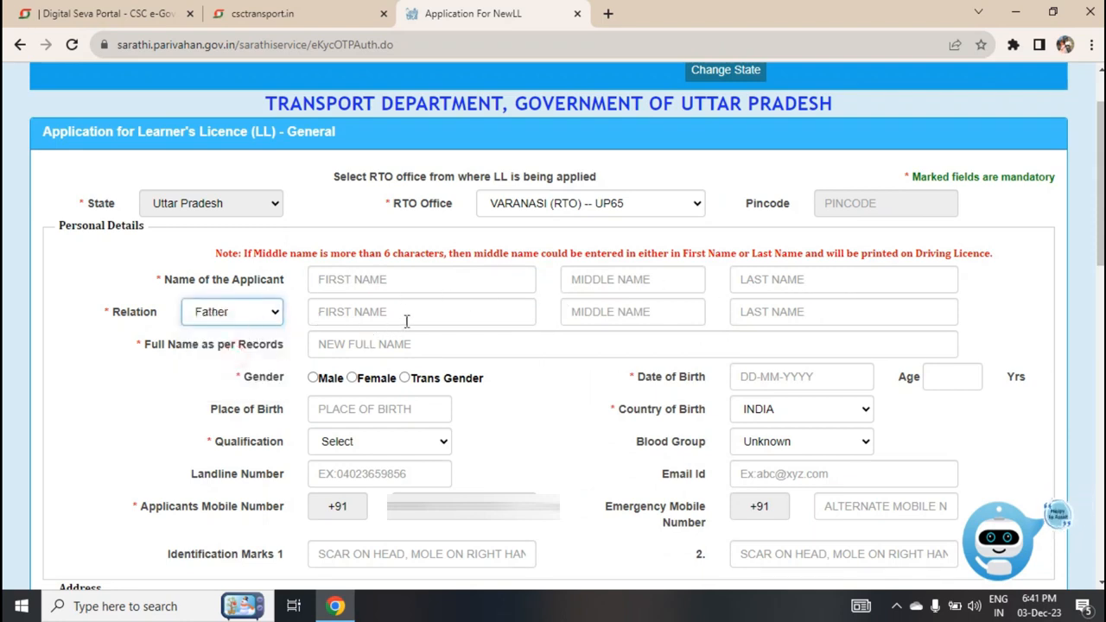
{"action": "left_click", "coordinate": [278, 318]}
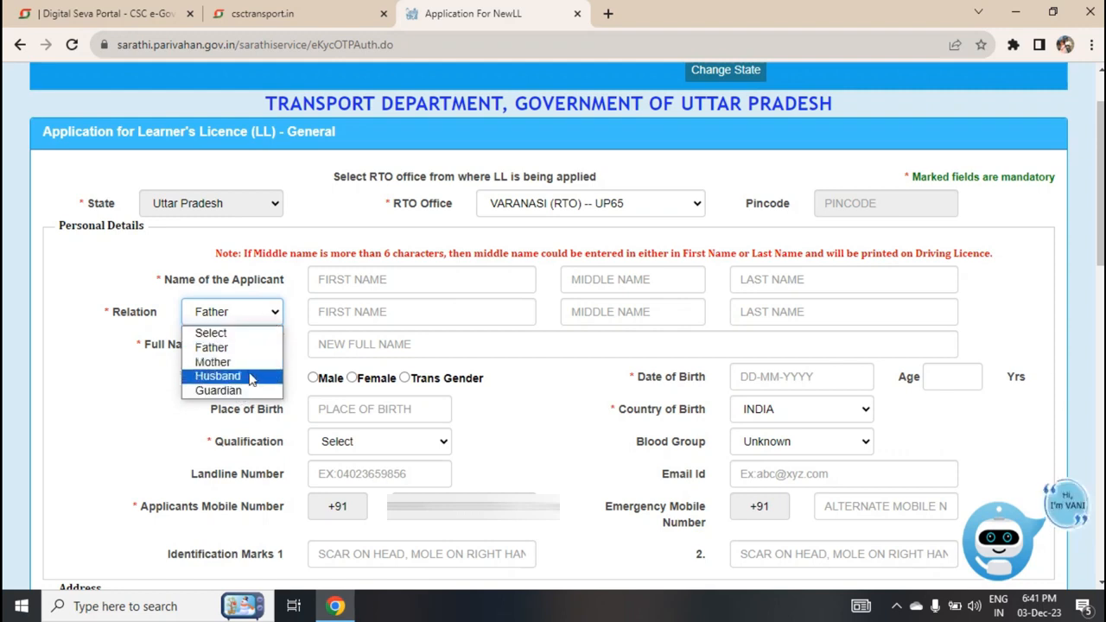
{"action": "left_click", "coordinate": [232, 349]}
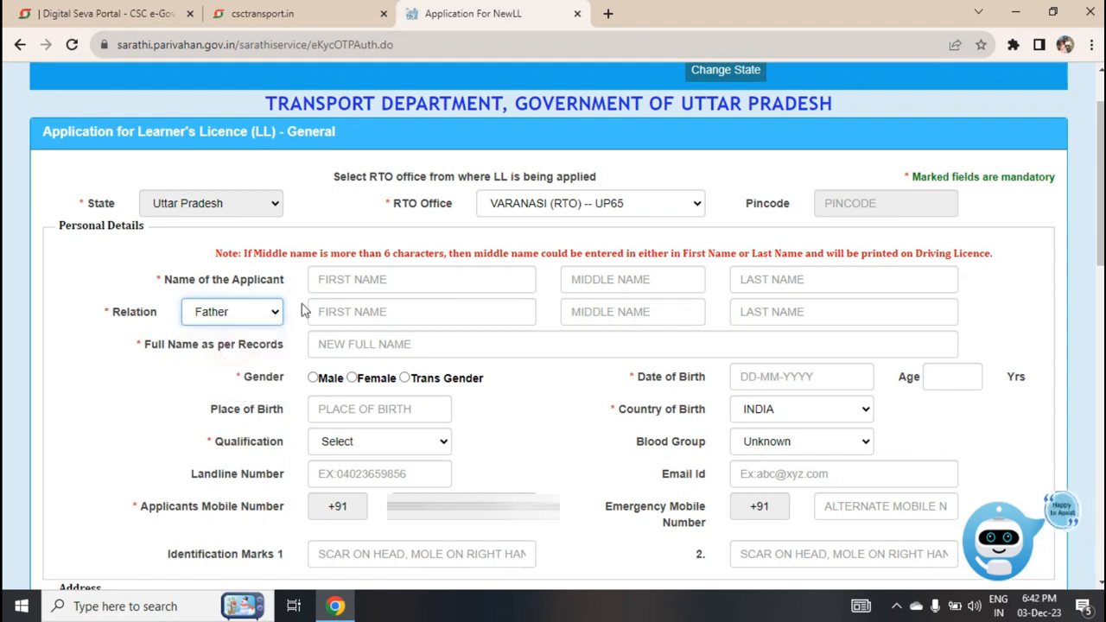
{"action": "scroll", "coordinate": [311, 318], "scroll_direction": "down", "scroll_amount": 1}
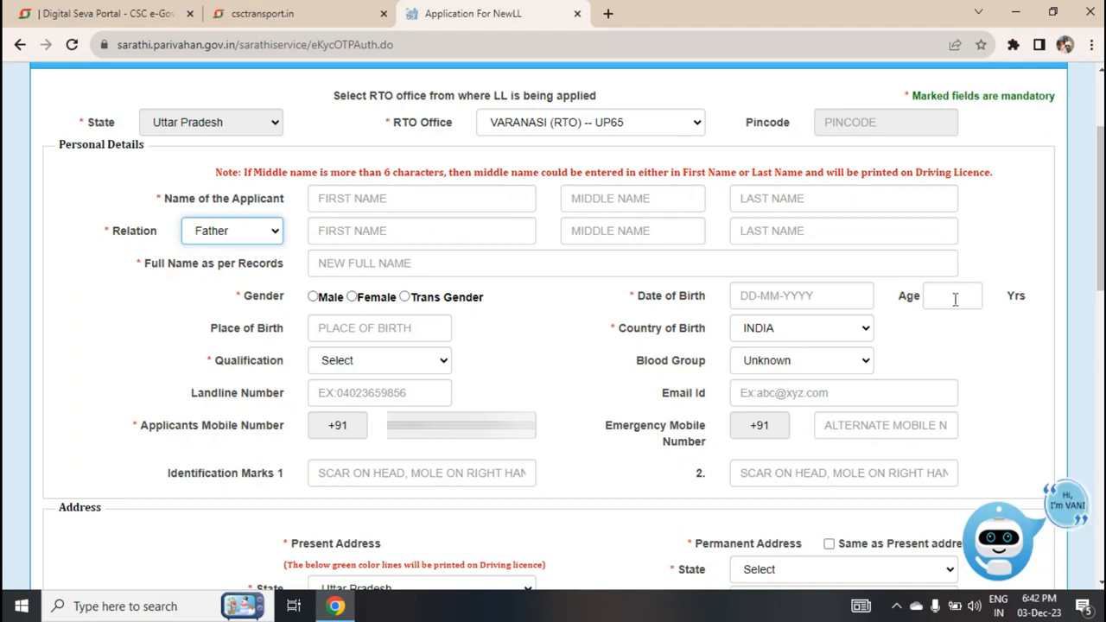
- Choose INDIA for country of birth, Graduate in Non Medical Sciences, and blood group B+
{"action": "scroll", "coordinate": [467, 197], "scroll_direction": "down", "scroll_amount": 2}
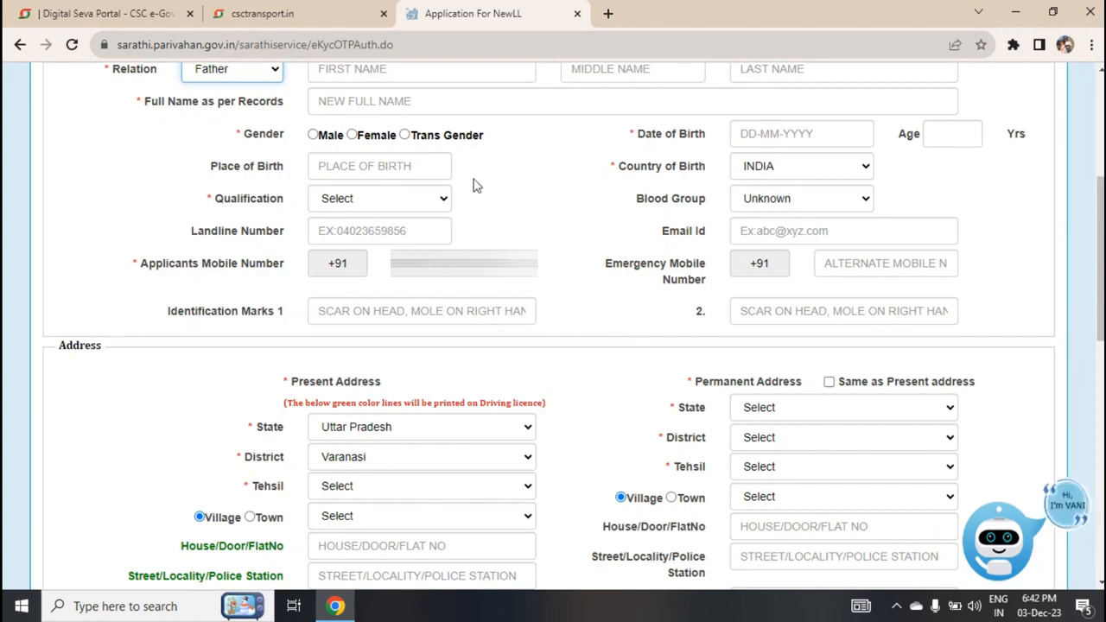
{"action": "left_click", "coordinate": [856, 169]}
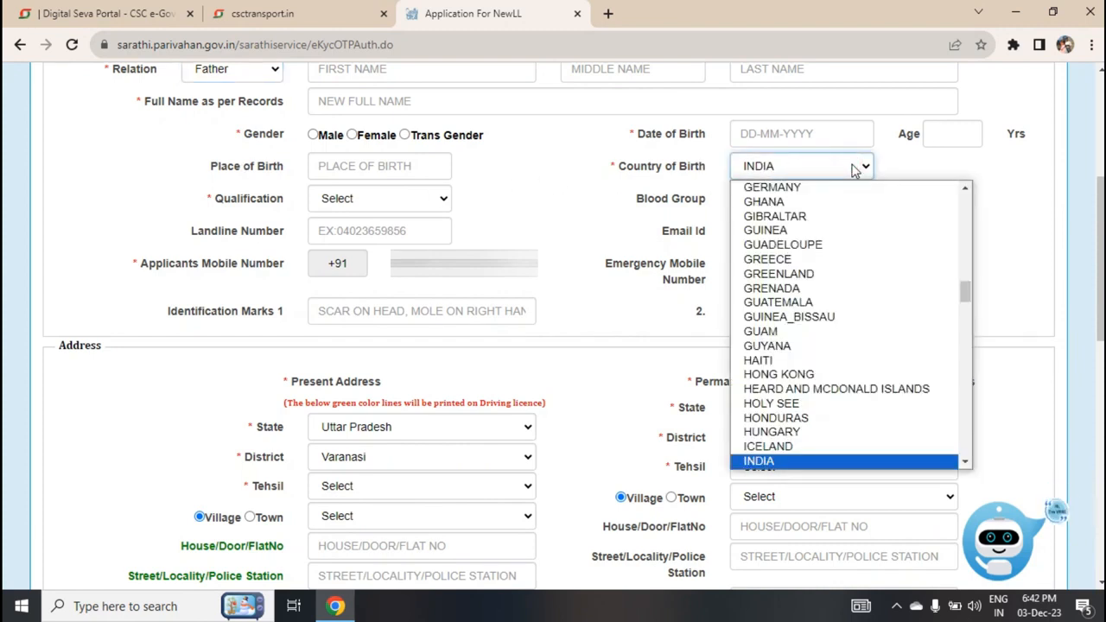
{"action": "left_click", "coordinate": [776, 461]}
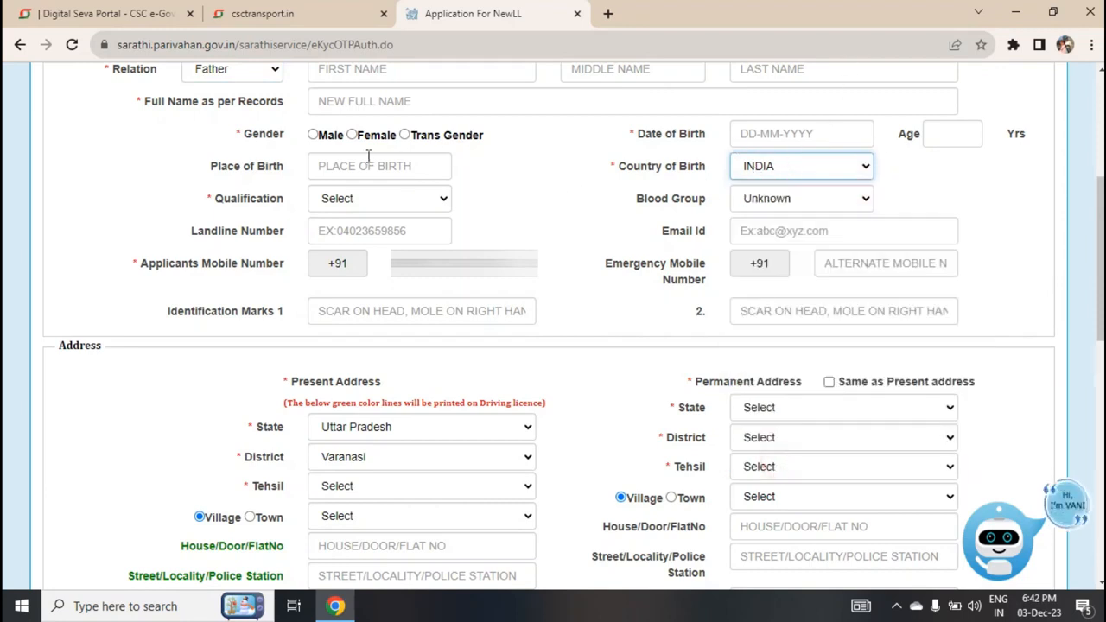
{"action": "left_click", "coordinate": [333, 198]}
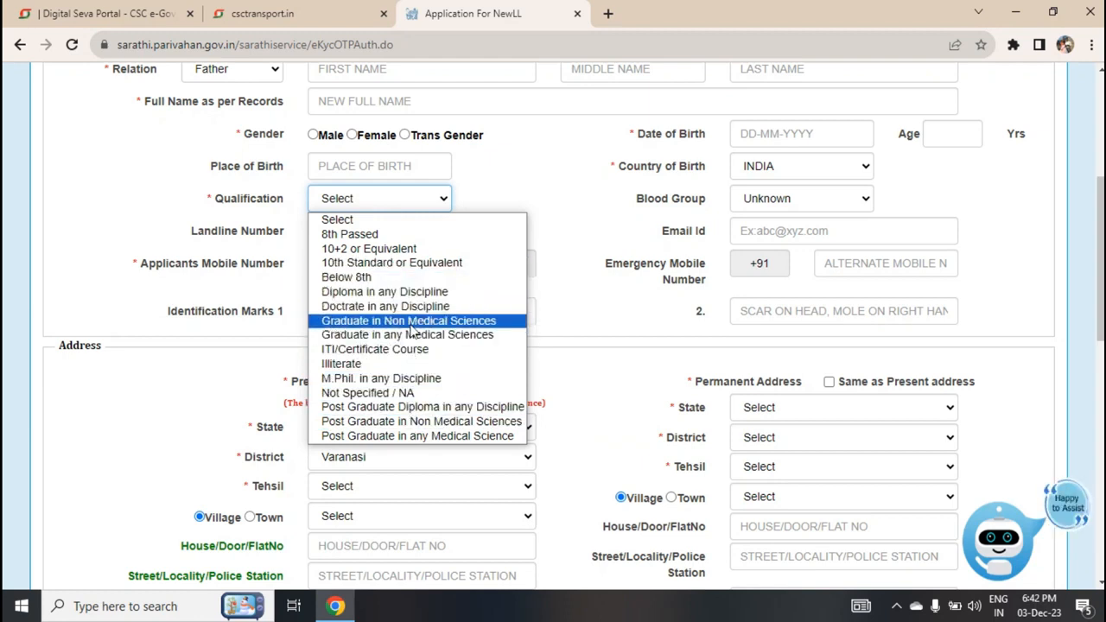
{"action": "left_click", "coordinate": [423, 322]}
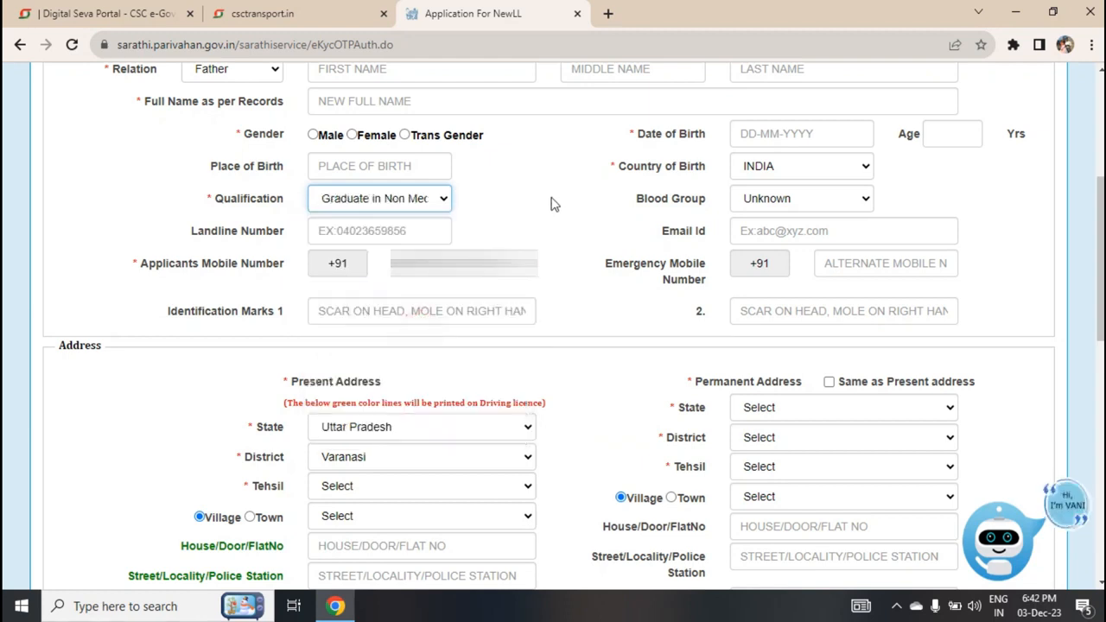
{"action": "left_click", "coordinate": [765, 203]}
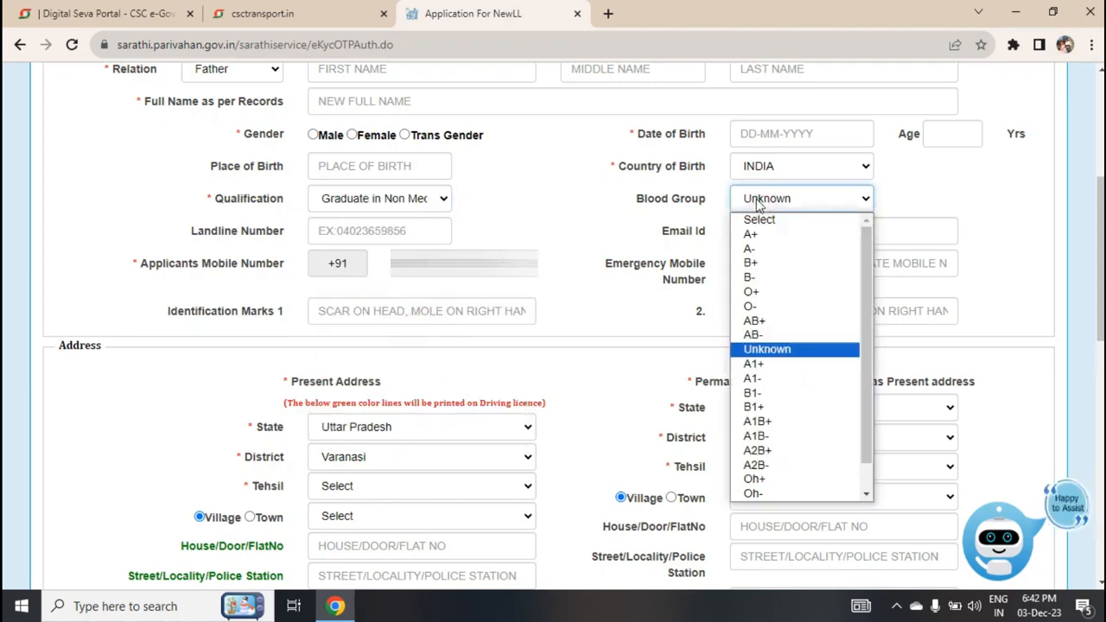
{"action": "left_click", "coordinate": [752, 264]}
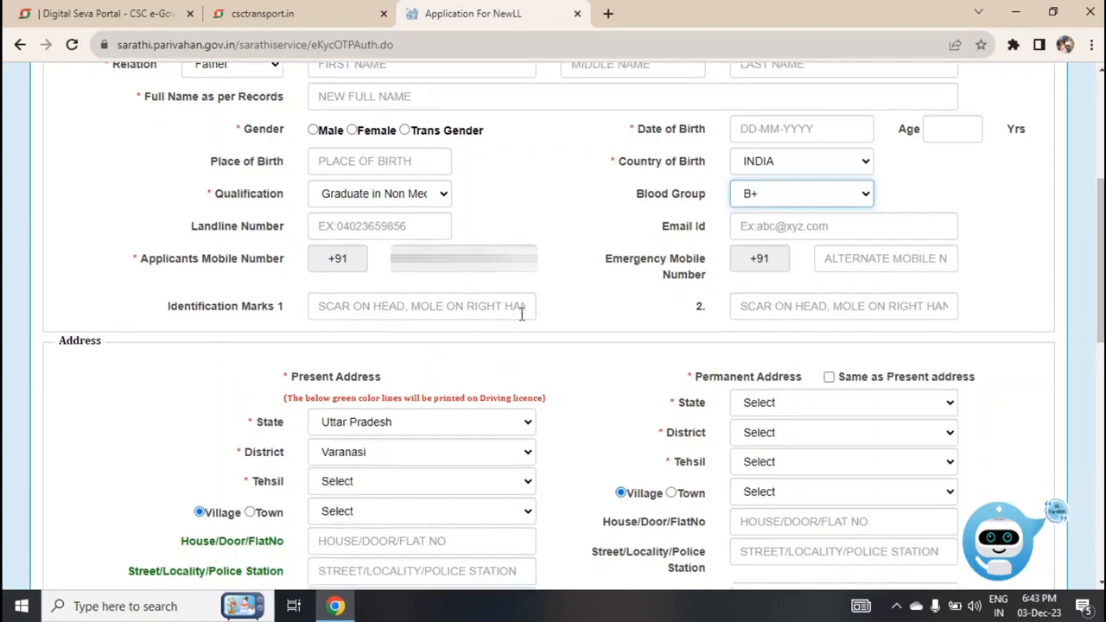
- Choose tehsil Varanasi and town Varanasi (M Corp.) for the present address
{"action": "scroll", "coordinate": [522, 314], "scroll_direction": "down", "scroll_amount": 3}
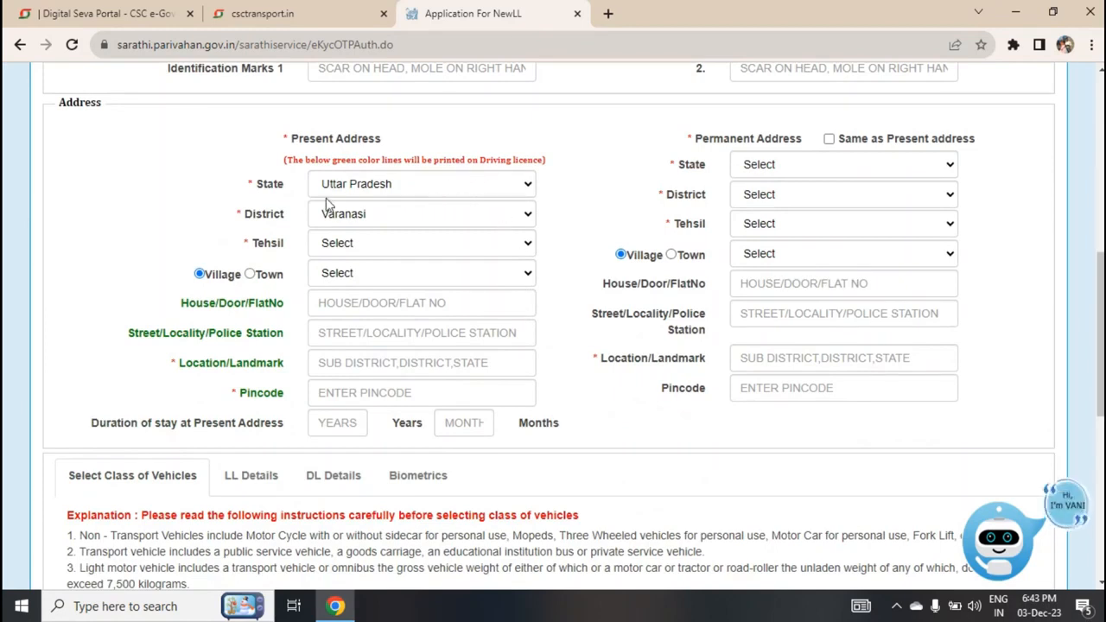
{"action": "left_click", "coordinate": [369, 243]}
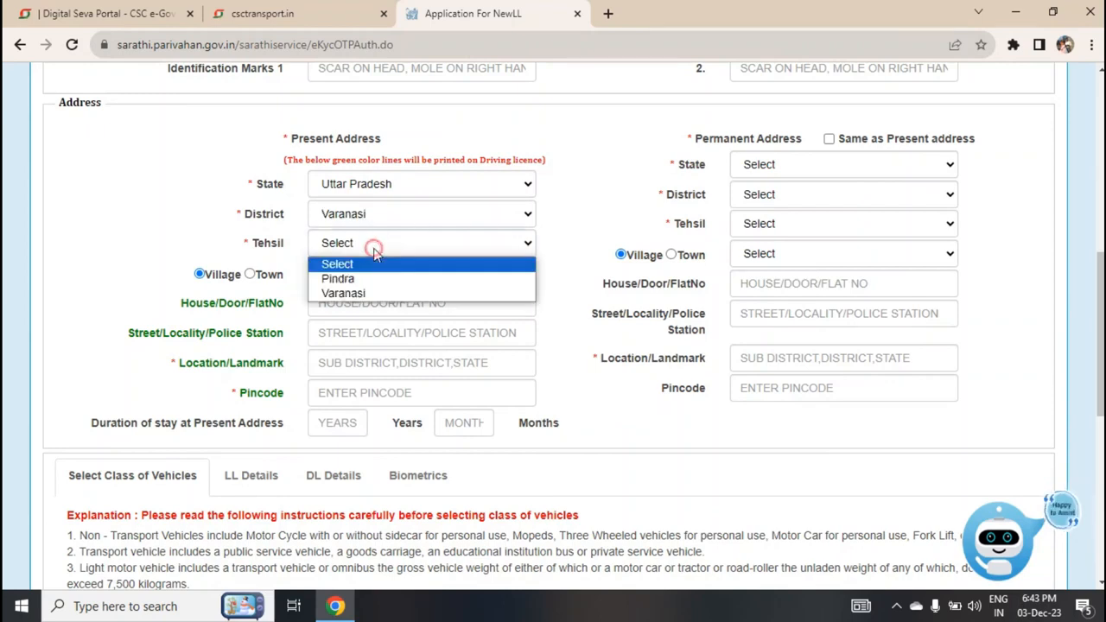
{"action": "left_click", "coordinate": [370, 293]}
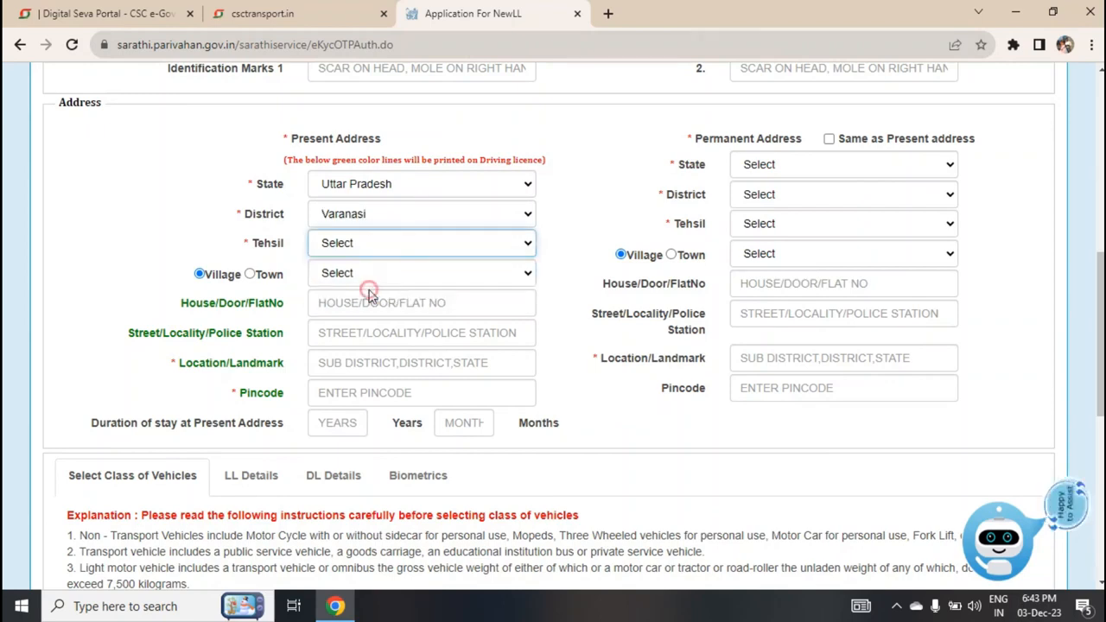
{"action": "left_click", "coordinate": [251, 275]}
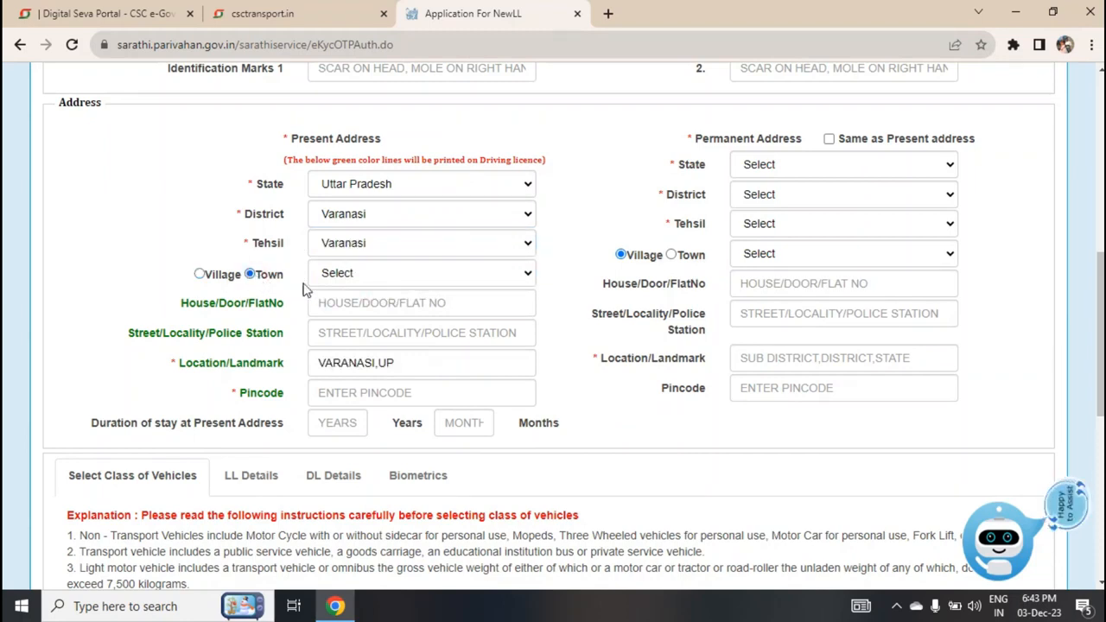
{"action": "left_click", "coordinate": [334, 278]}
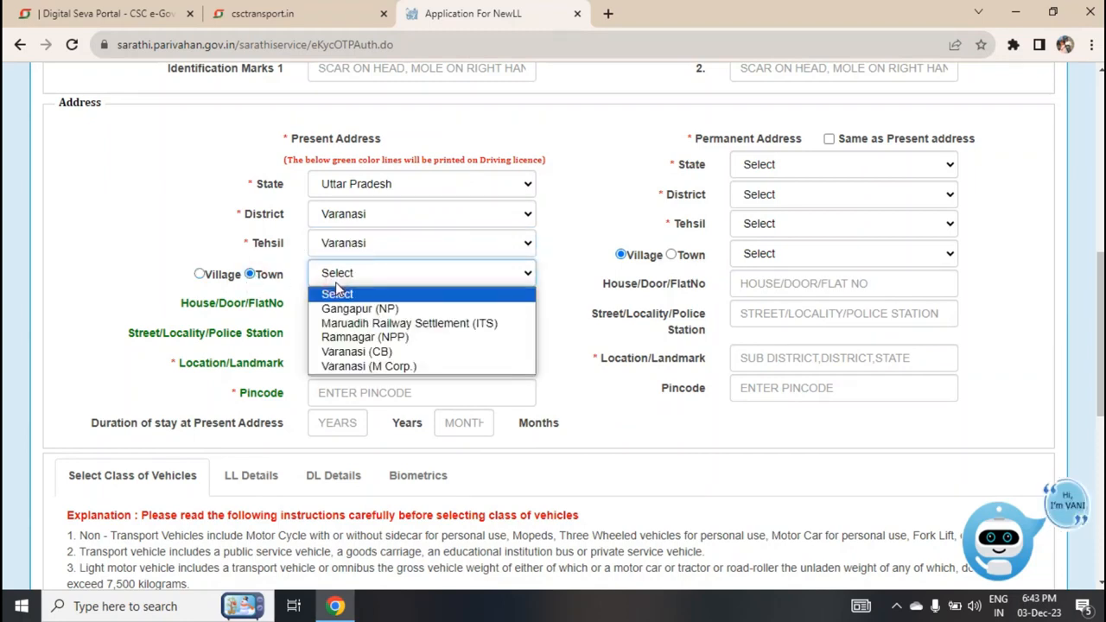
{"action": "left_click", "coordinate": [363, 365]}
{"action": "scroll", "coordinate": [393, 219], "scroll_direction": "down", "scroll_amount": 1}
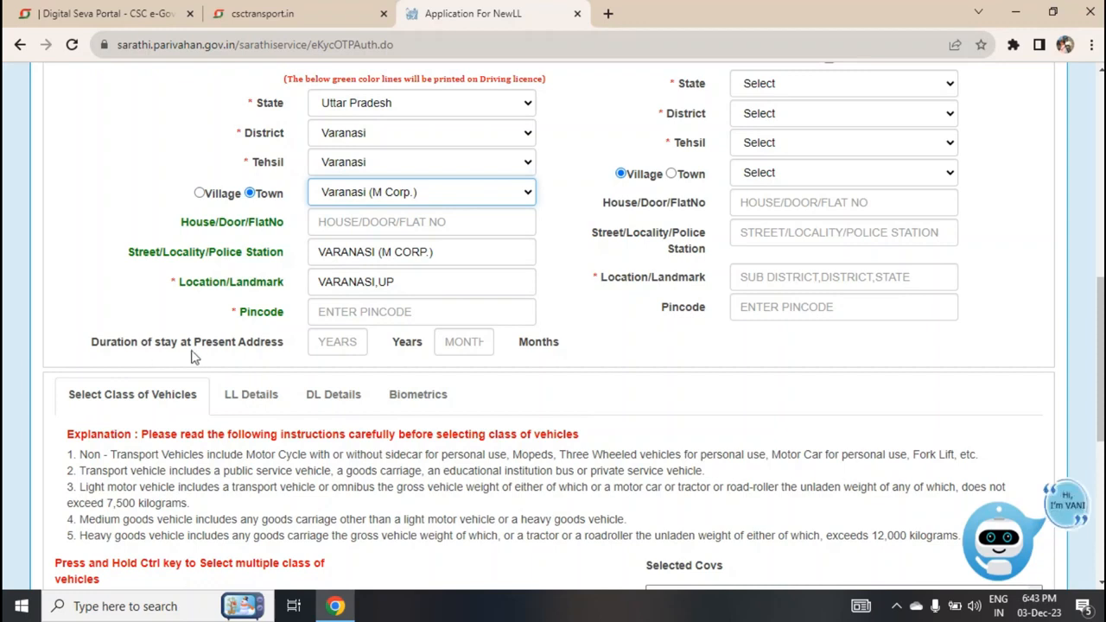
{"action": "scroll", "coordinate": [381, 450], "scroll_direction": "up", "scroll_amount": 1}
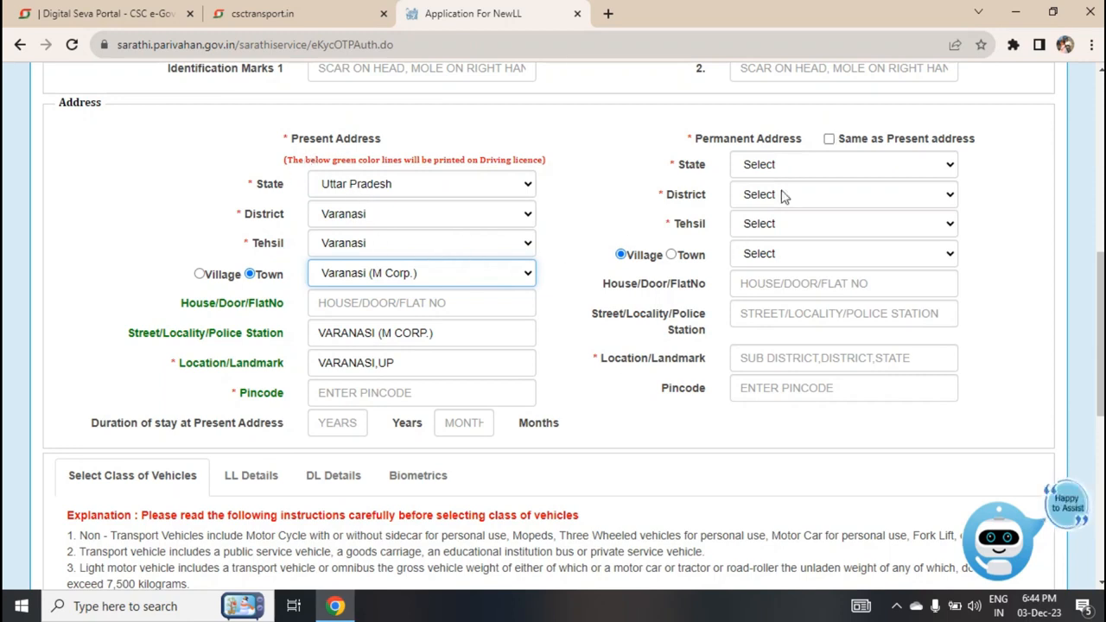
{"action": "scroll", "coordinate": [884, 348], "scroll_direction": "down", "scroll_amount": 4}
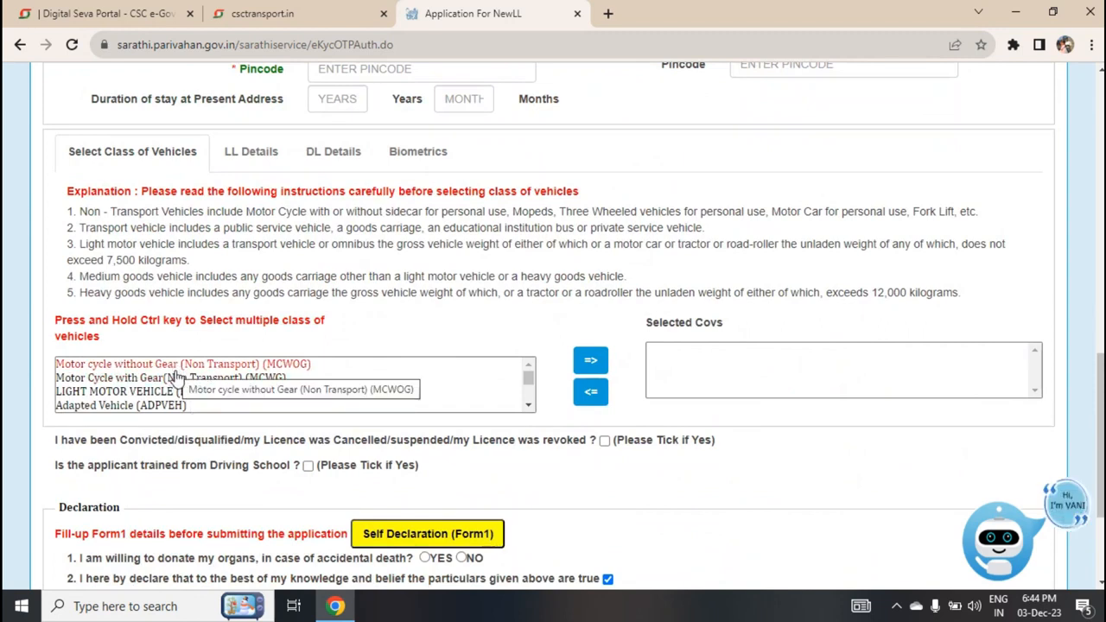
- Move MCWG and LMV into Selected Covs as the vehicle classes
{"action": "left_click", "coordinate": [173, 370]}
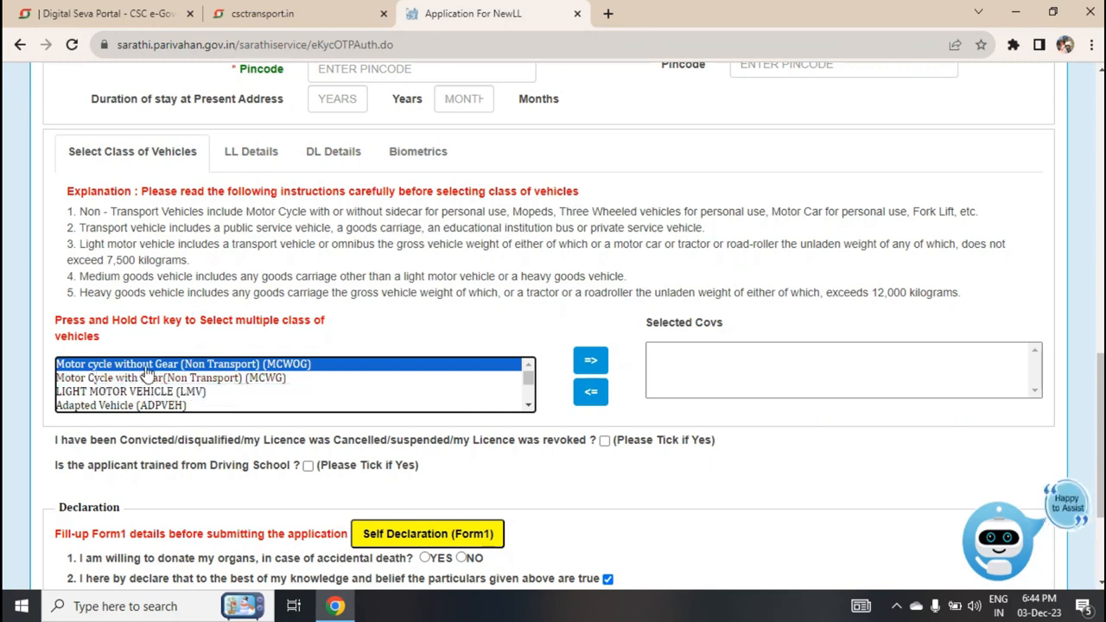
{"action": "left_click", "coordinate": [186, 380]}
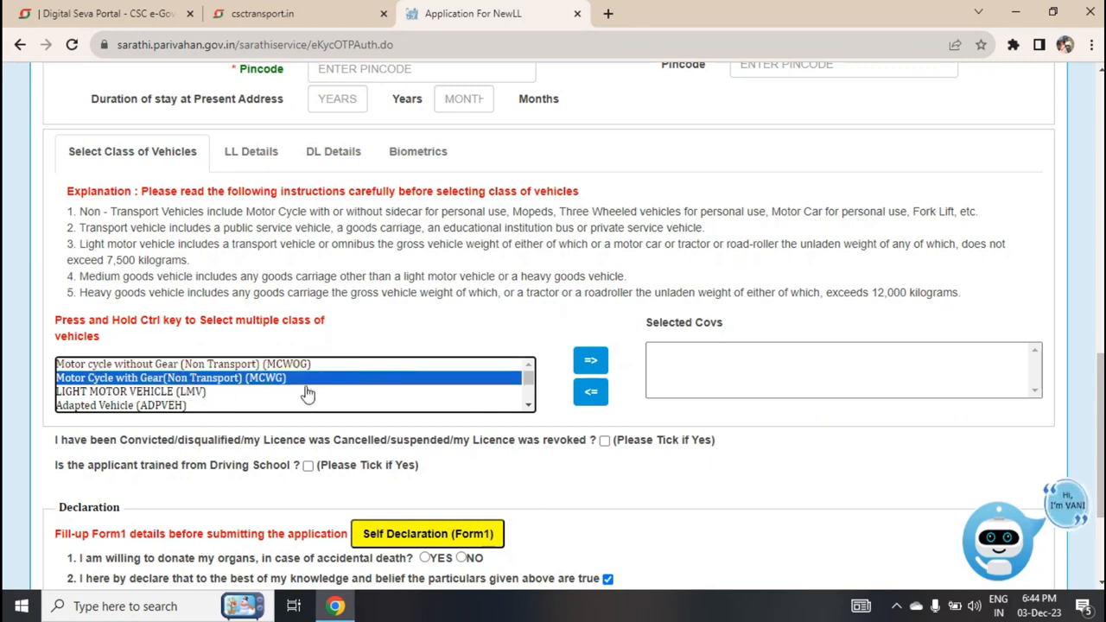
{"action": "left_click", "coordinate": [135, 393]}
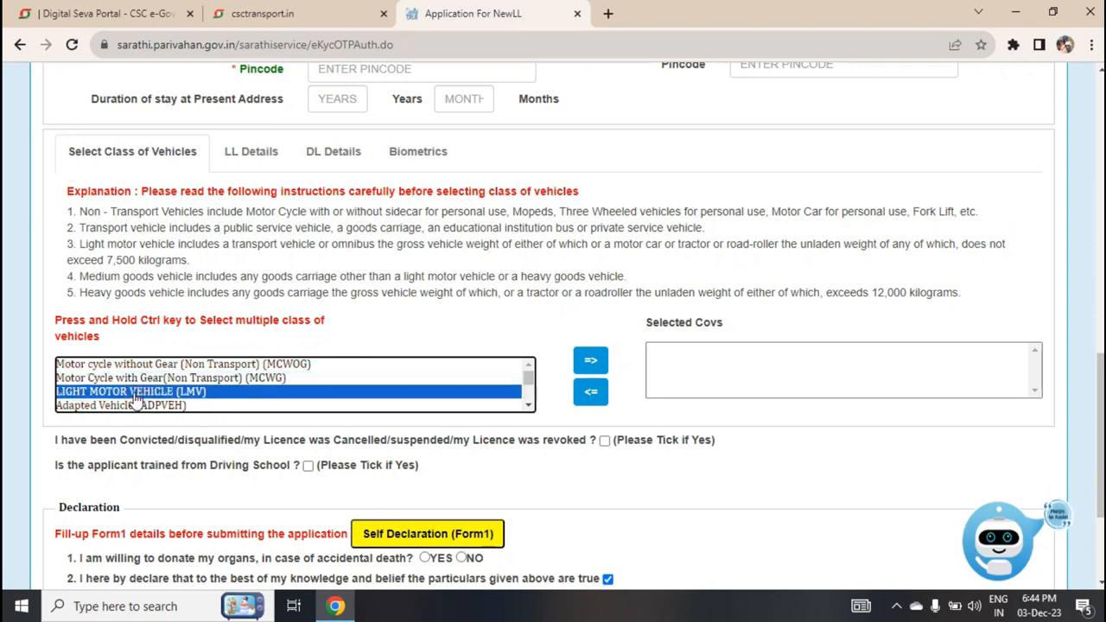
{"action": "left_click", "coordinate": [172, 379]}
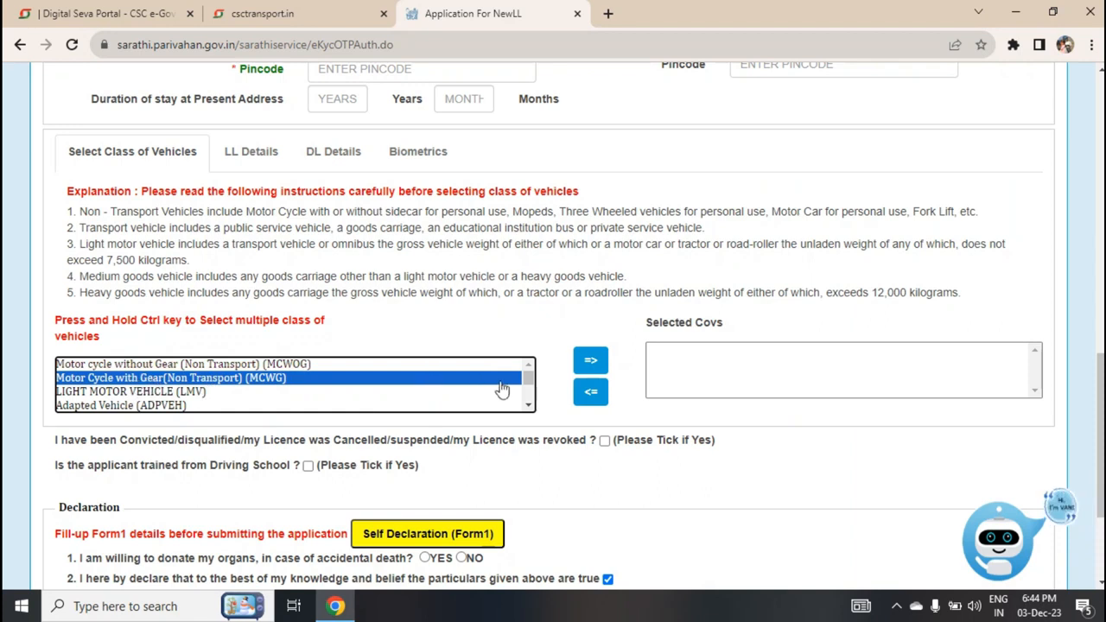
{"action": "left_click", "coordinate": [589, 364]}
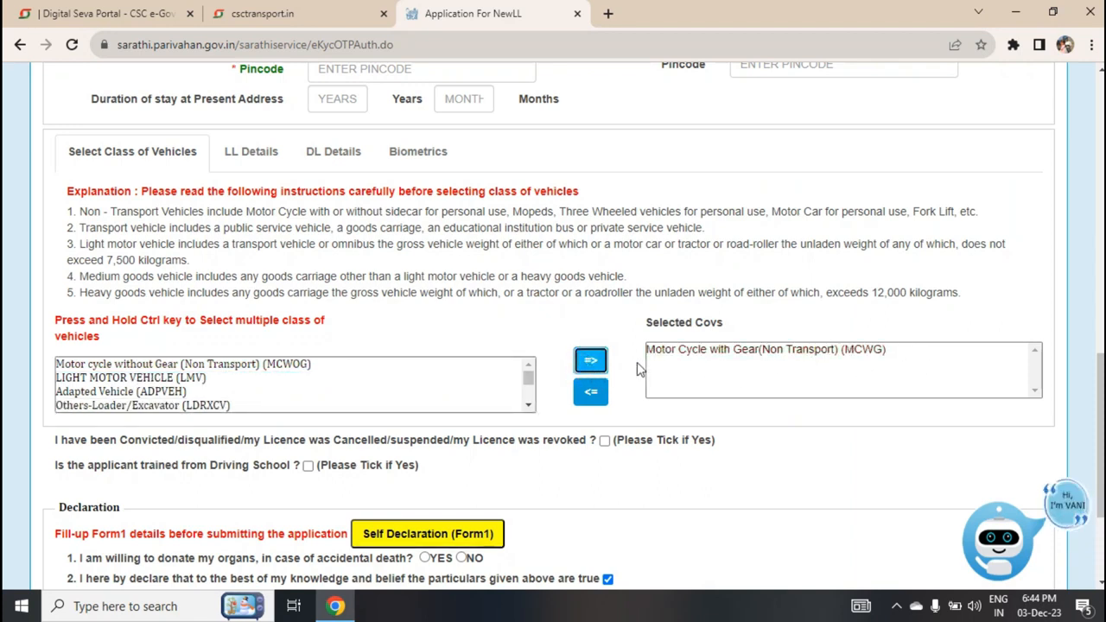
{"action": "left_click", "coordinate": [154, 380]}
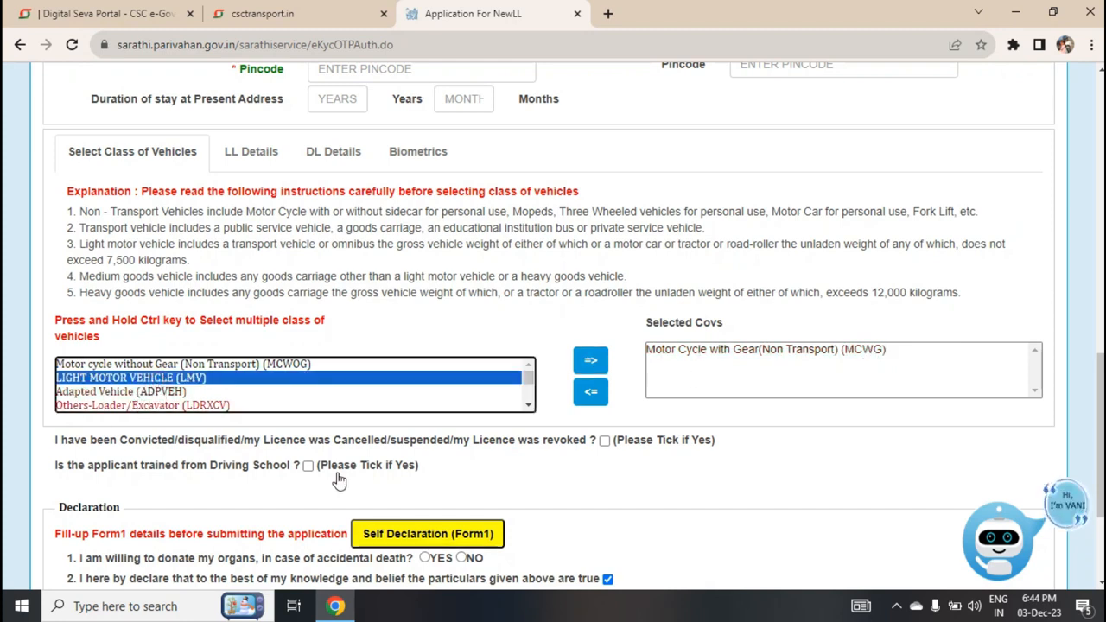
{"action": "left_click", "coordinate": [590, 361]}
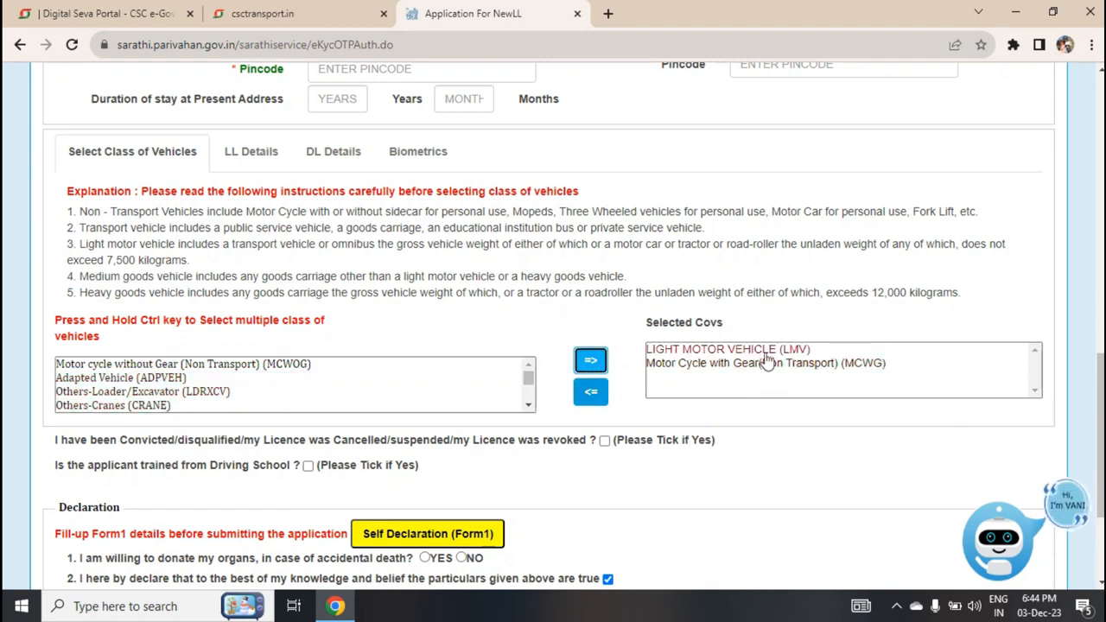
{"action": "mouse_move", "coordinate": [529, 379]}
{"action": "left_mouse_down"}
{"action": "mouse_move", "coordinate": [530, 401]}
{"action": "mouse_move", "coordinate": [531, 381]}
{"action": "left_mouse_up"}
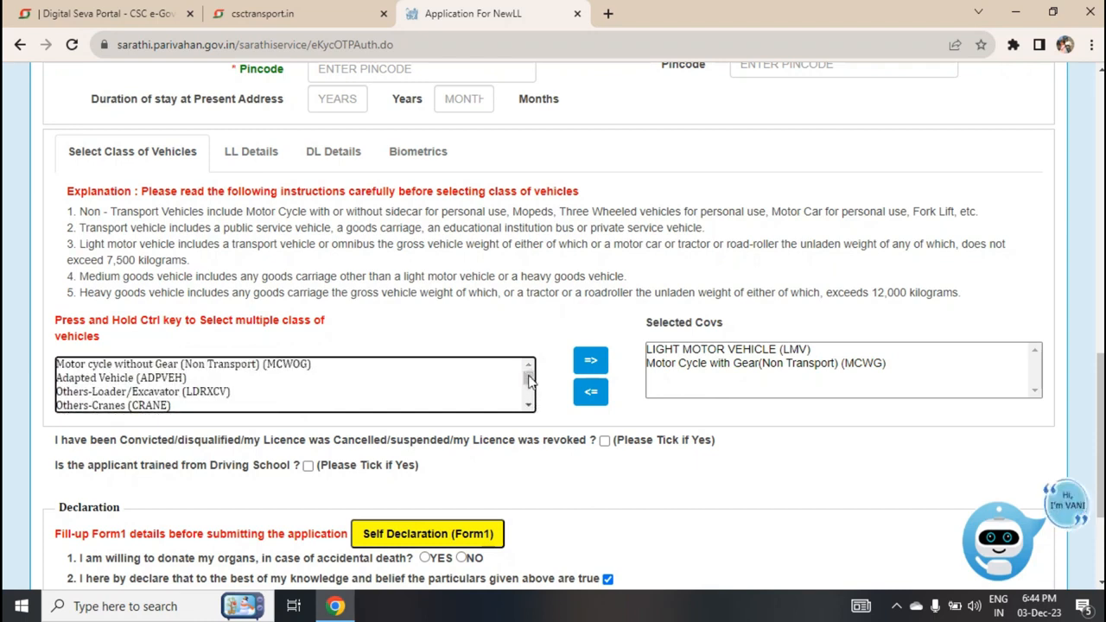
{"action": "scroll", "coordinate": [605, 494], "scroll_direction": "down", "scroll_amount": 2}
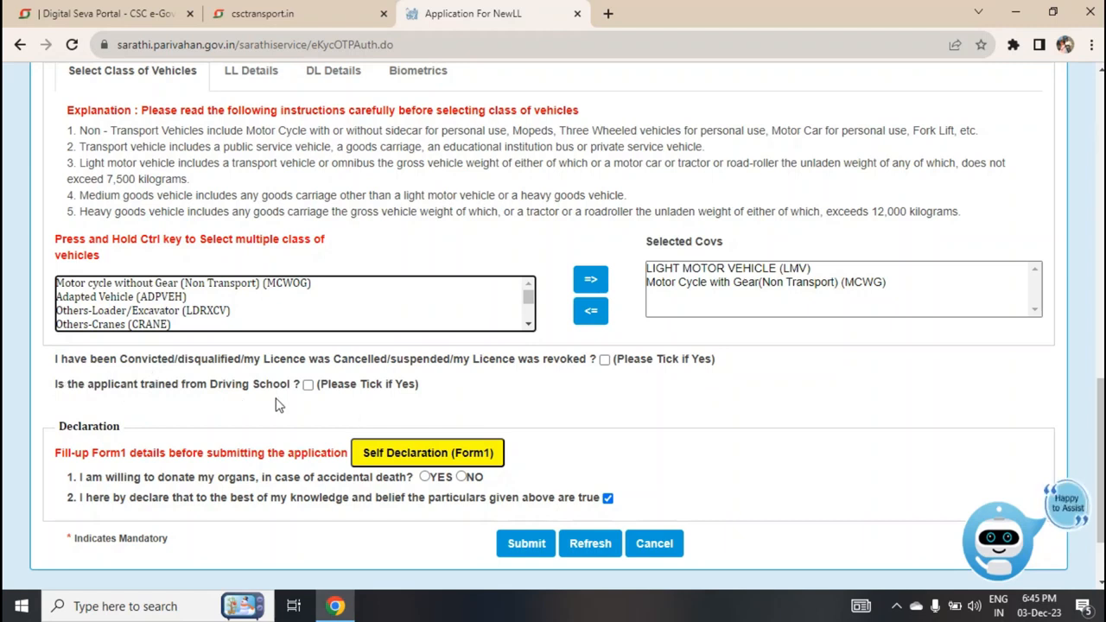
{"action": "scroll", "coordinate": [308, 432], "scroll_direction": "up", "scroll_amount": 1}
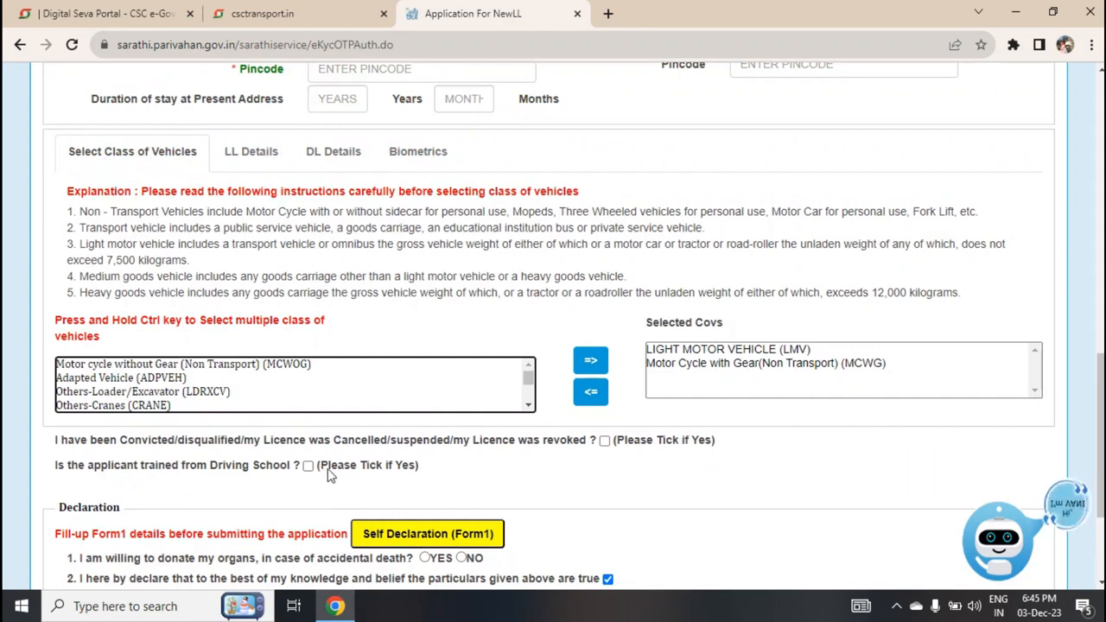
{"action": "left_click", "coordinate": [309, 467]}
{"action": "scroll", "coordinate": [315, 468], "scroll_direction": "down", "scroll_amount": 1}
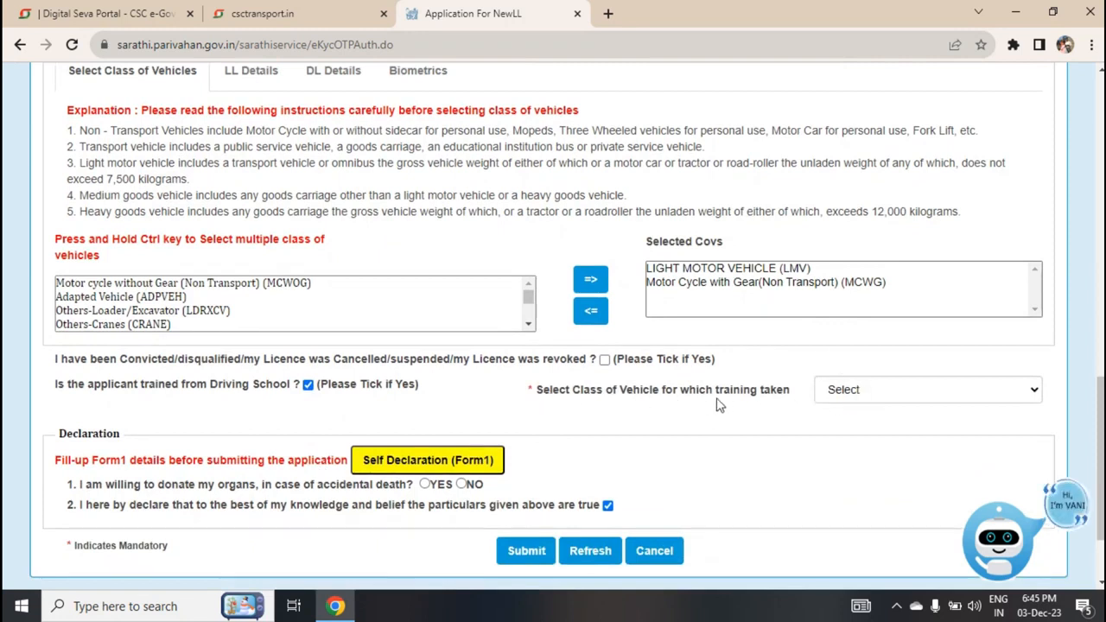
{"action": "left_click", "coordinate": [840, 390]}
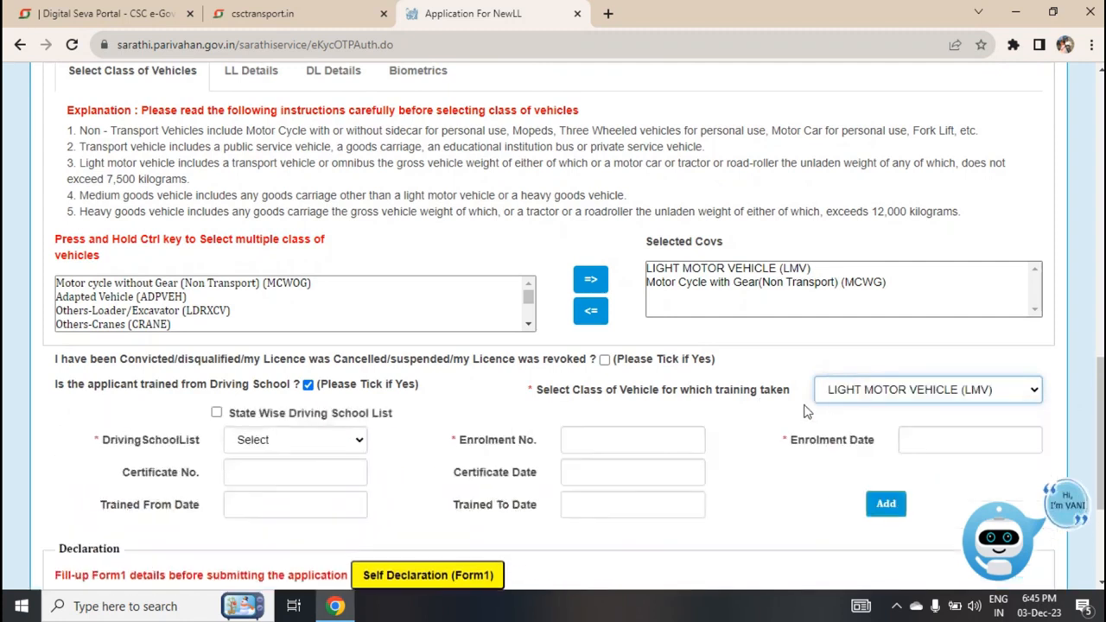
{"action": "scroll", "coordinate": [807, 410], "scroll_direction": "down", "scroll_amount": 1}
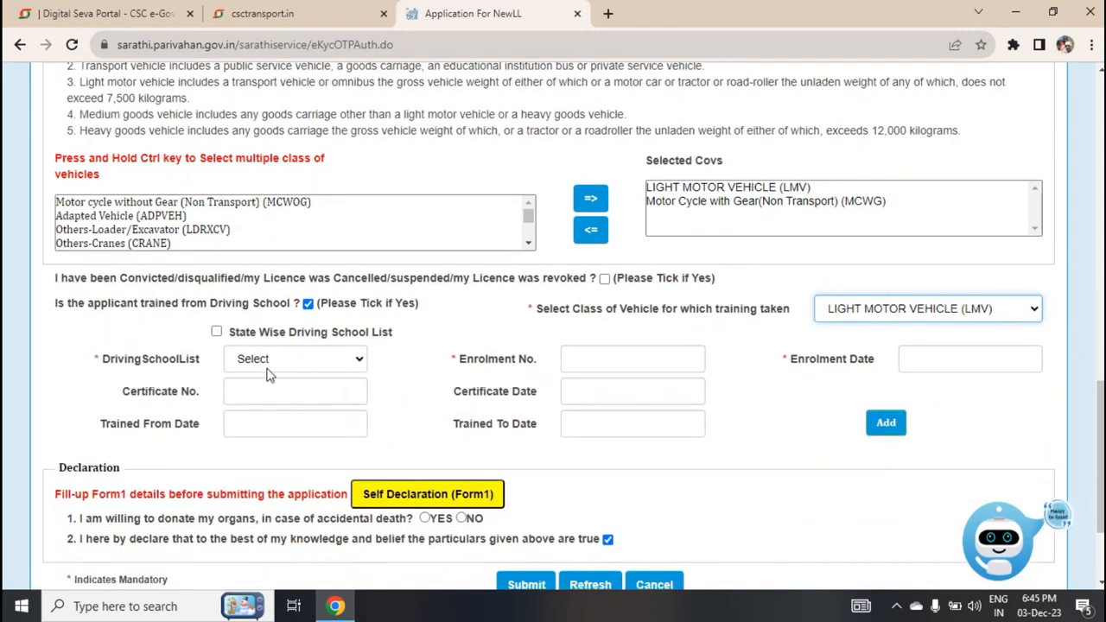
{"action": "left_click", "coordinate": [268, 361]}
{"action": "left_click", "coordinate": [268, 361]}
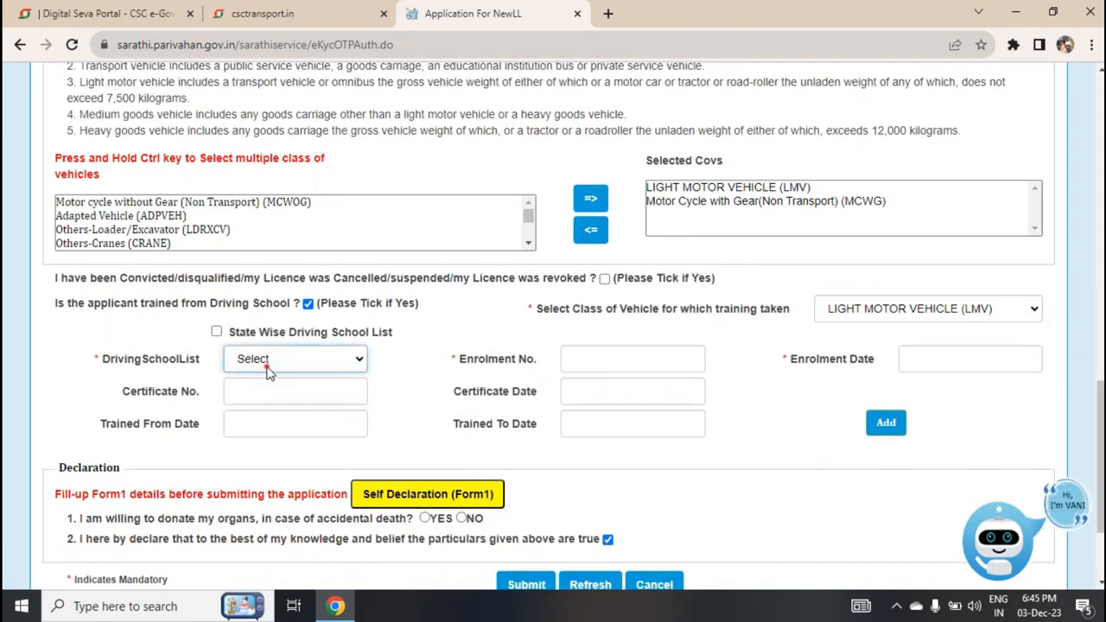
{"action": "left_click", "coordinate": [217, 334]}
{"action": "left_click", "coordinate": [259, 356]}
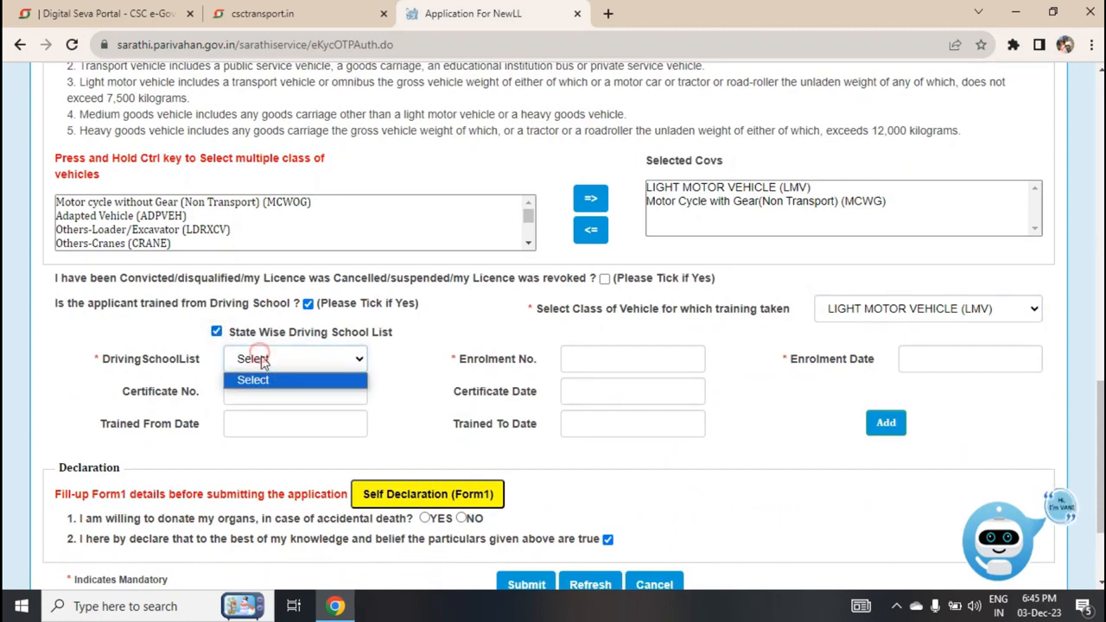
{"action": "left_click", "coordinate": [286, 351]}
{"action": "left_click", "coordinate": [216, 332]}
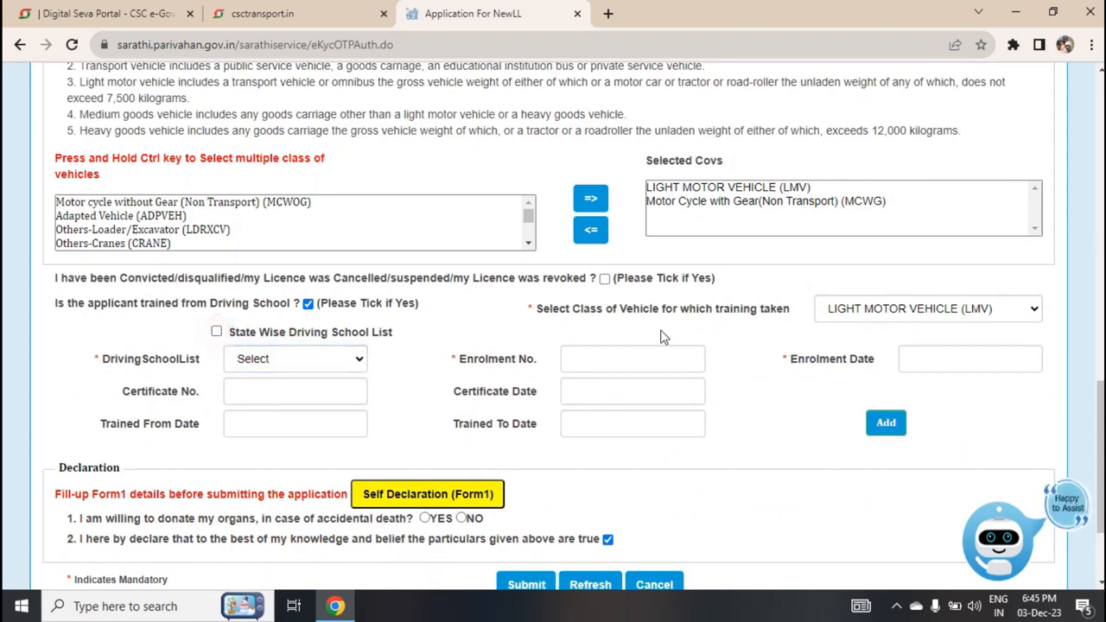
{"action": "scroll", "coordinate": [781, 377], "scroll_direction": "down", "scroll_amount": 2}
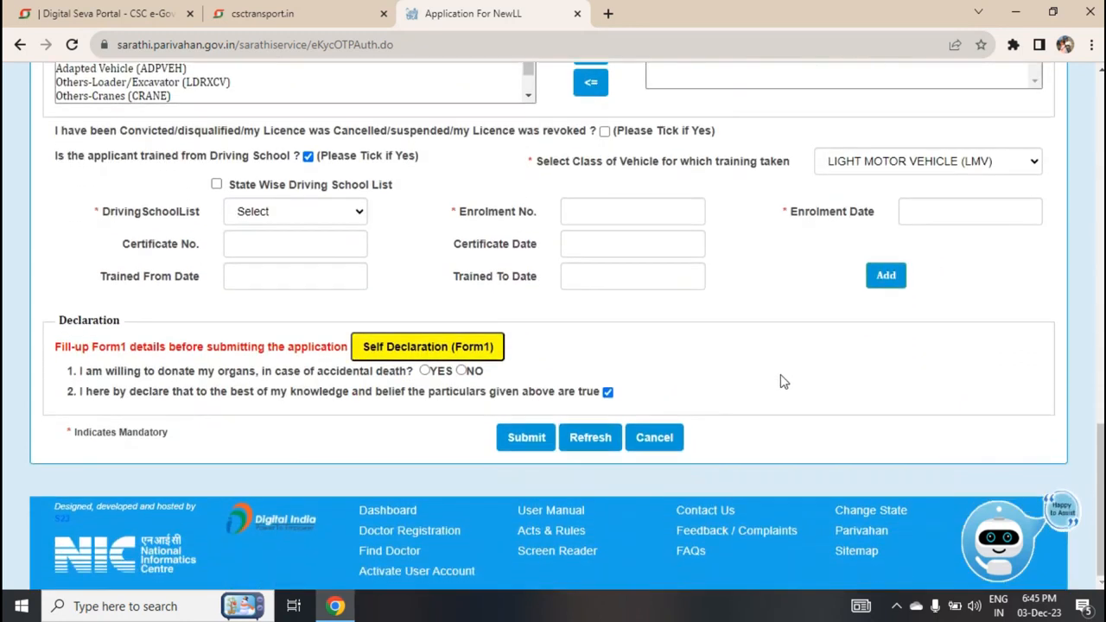
- In the Form1 self-declaration, answer NO to fits, eyesight, limb defects, night blindness and deafness
{"action": "left_click", "coordinate": [440, 348]}
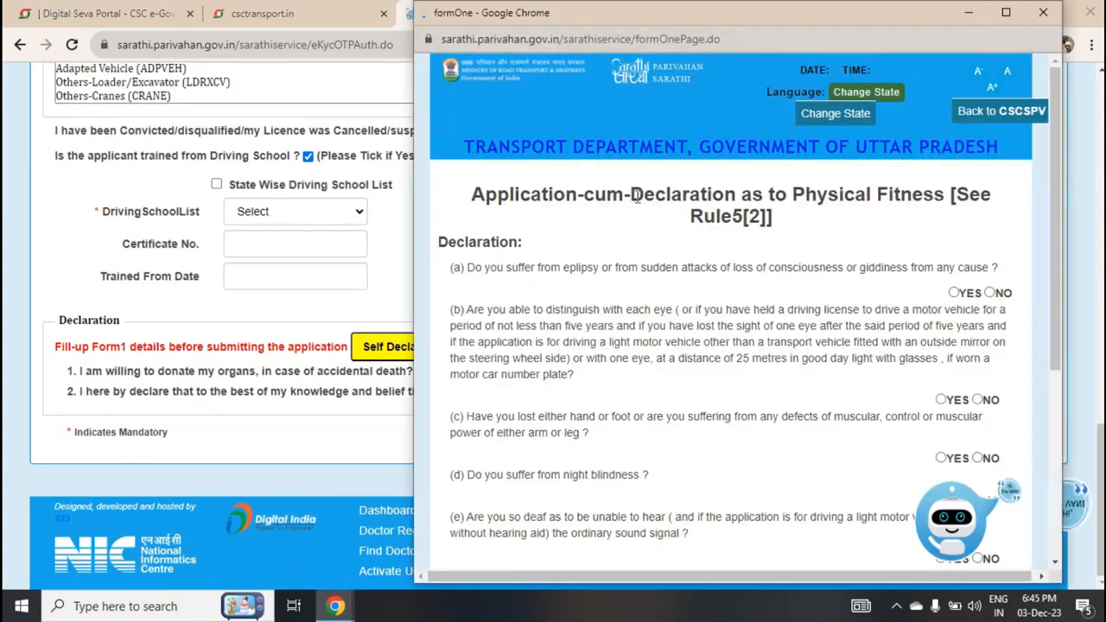
{"action": "scroll", "coordinate": [971, 288], "scroll_direction": "down", "scroll_amount": 1}
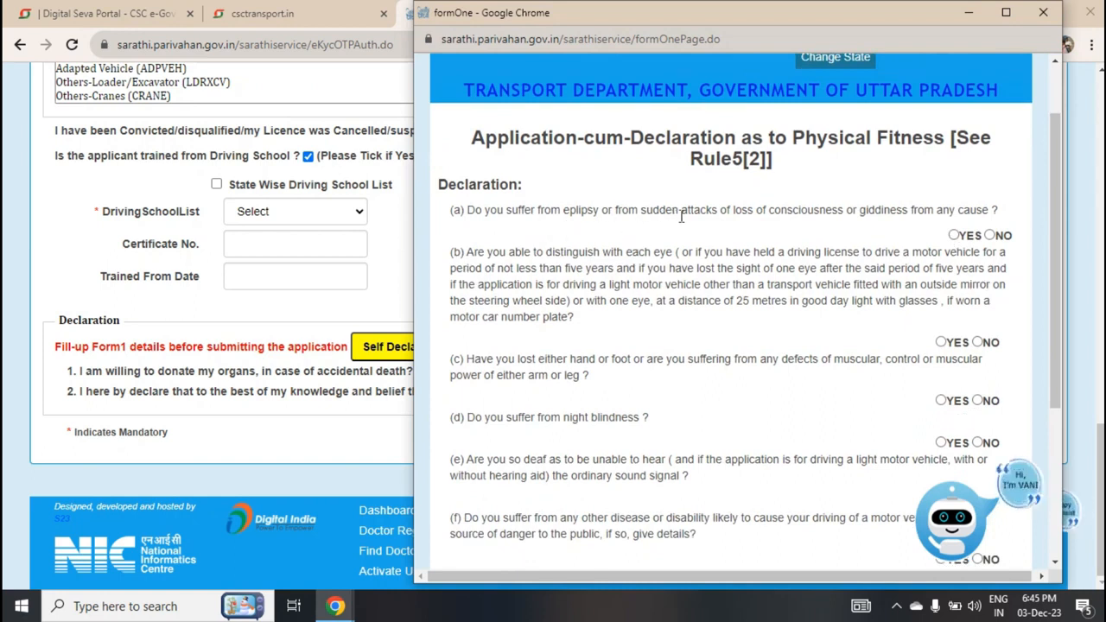
{"action": "left_click", "coordinate": [991, 236]}
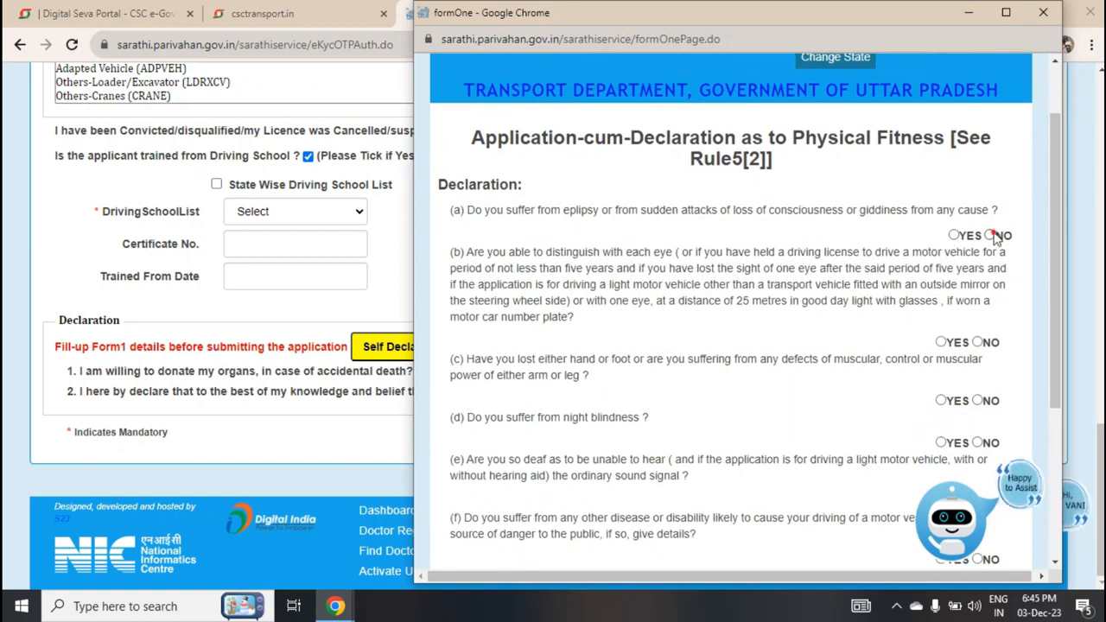
{"action": "left_click", "coordinate": [978, 343]}
{"action": "scroll", "coordinate": [989, 259], "scroll_direction": "down", "scroll_amount": 3}
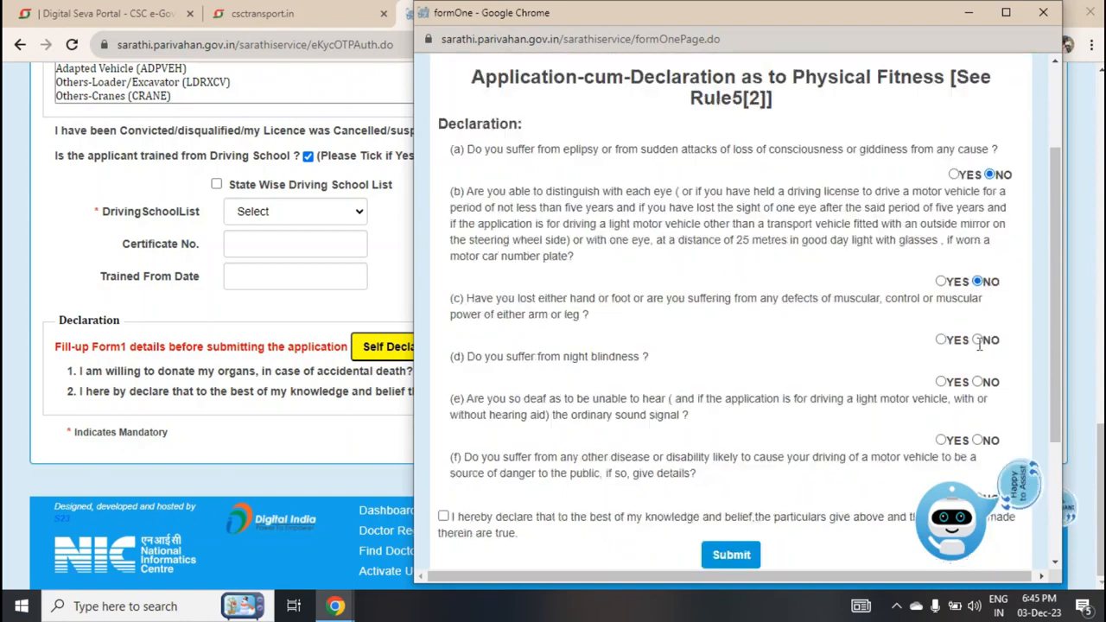
{"action": "left_click", "coordinate": [982, 158]}
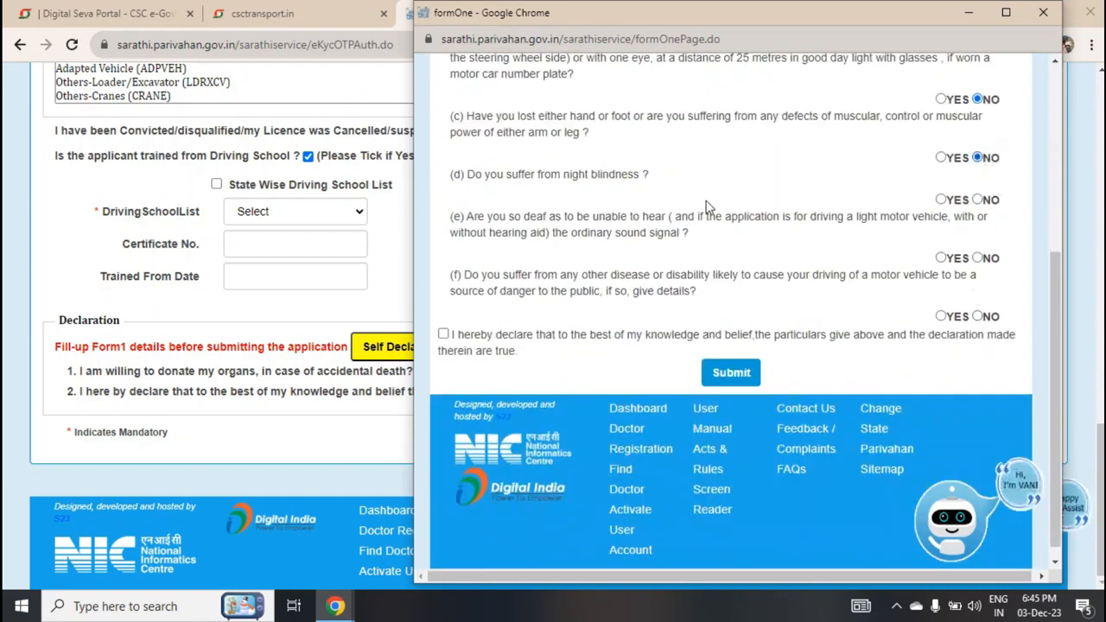
{"action": "left_click", "coordinate": [985, 198]}
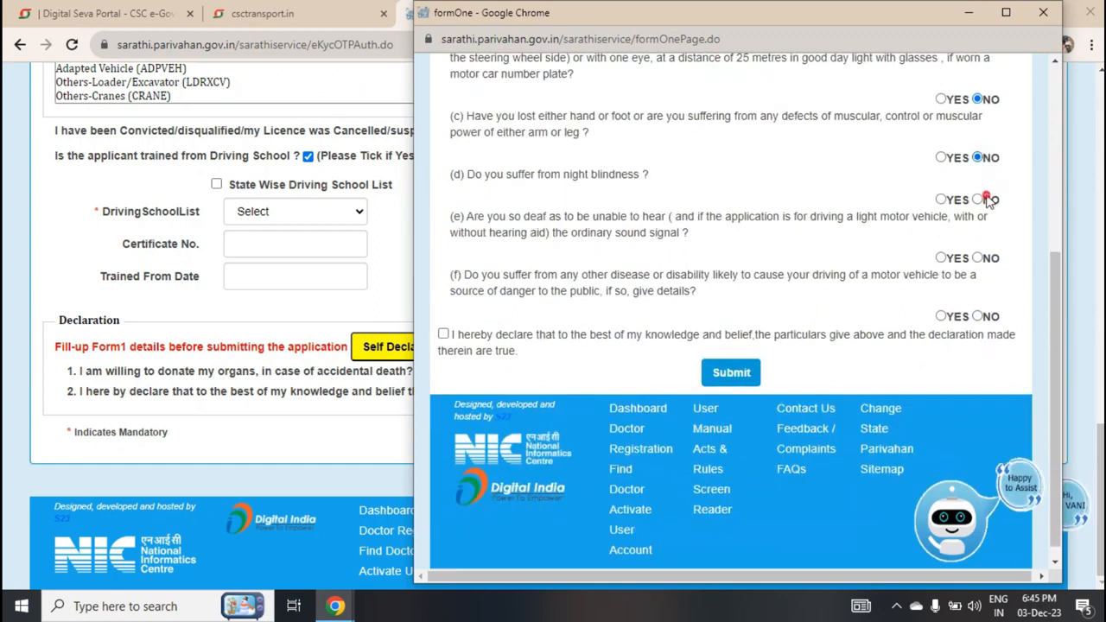
{"action": "left_click", "coordinate": [981, 257]}
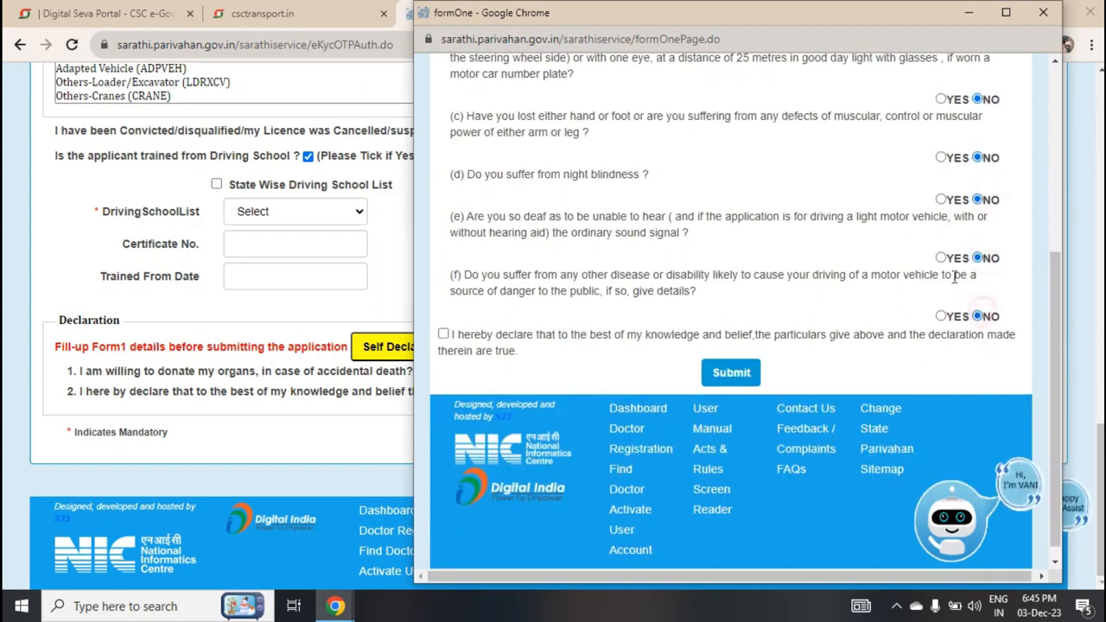
{"action": "scroll", "coordinate": [955, 275], "scroll_direction": "up", "scroll_amount": 3}
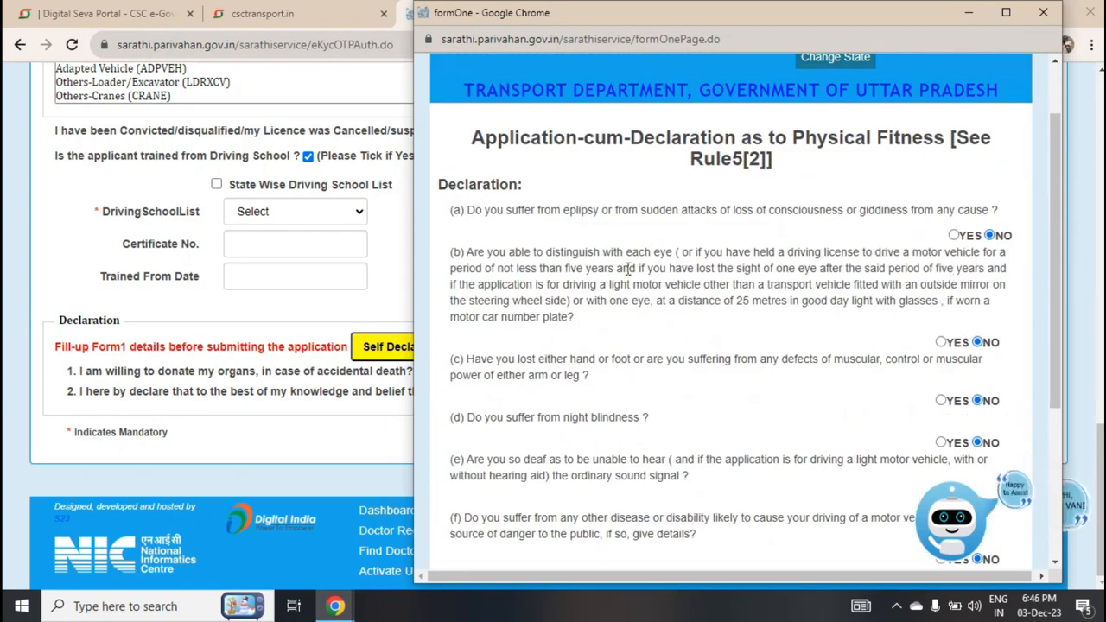
- Change the eyesight answer to YES, then submit and confirm the self-declaration
{"action": "left_click", "coordinate": [941, 343]}
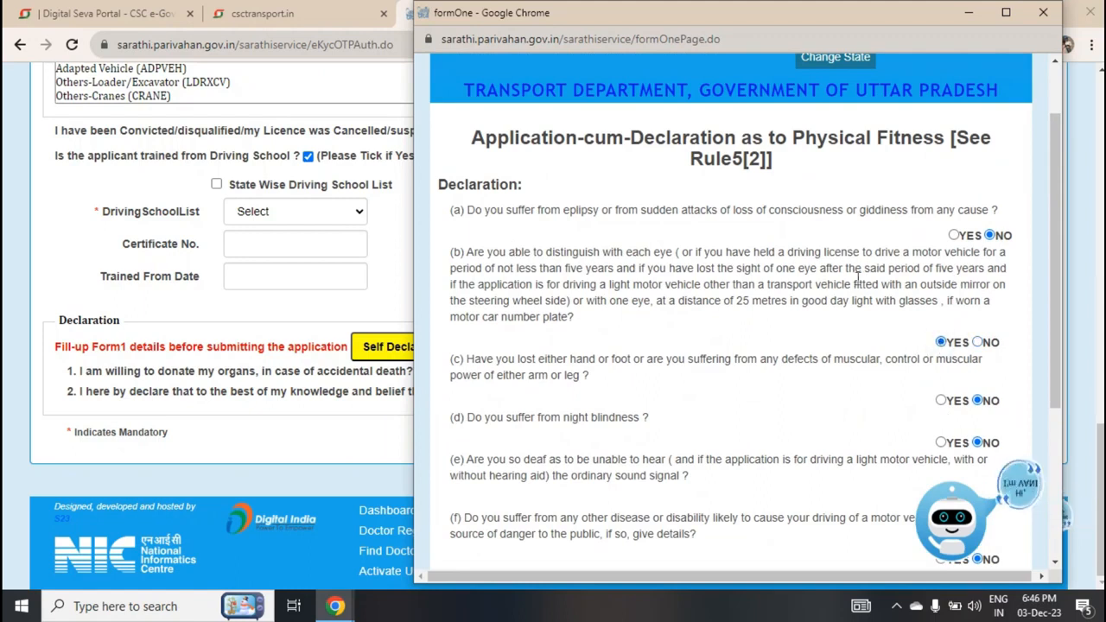
{"action": "scroll", "coordinate": [860, 272], "scroll_direction": "down", "scroll_amount": 2}
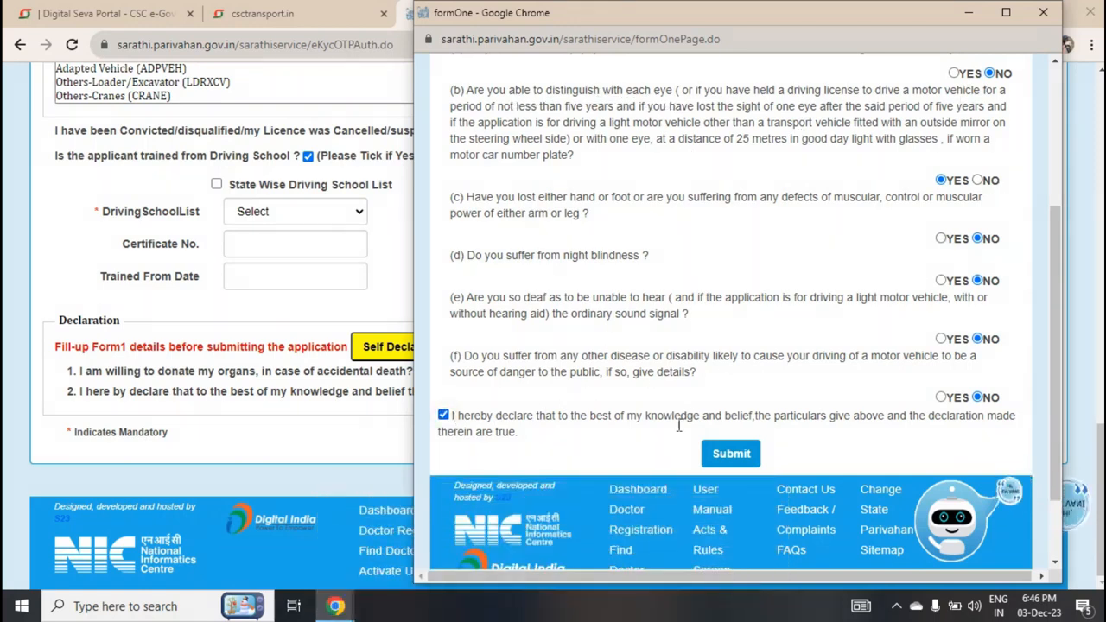
{"action": "left_click", "coordinate": [752, 458]}
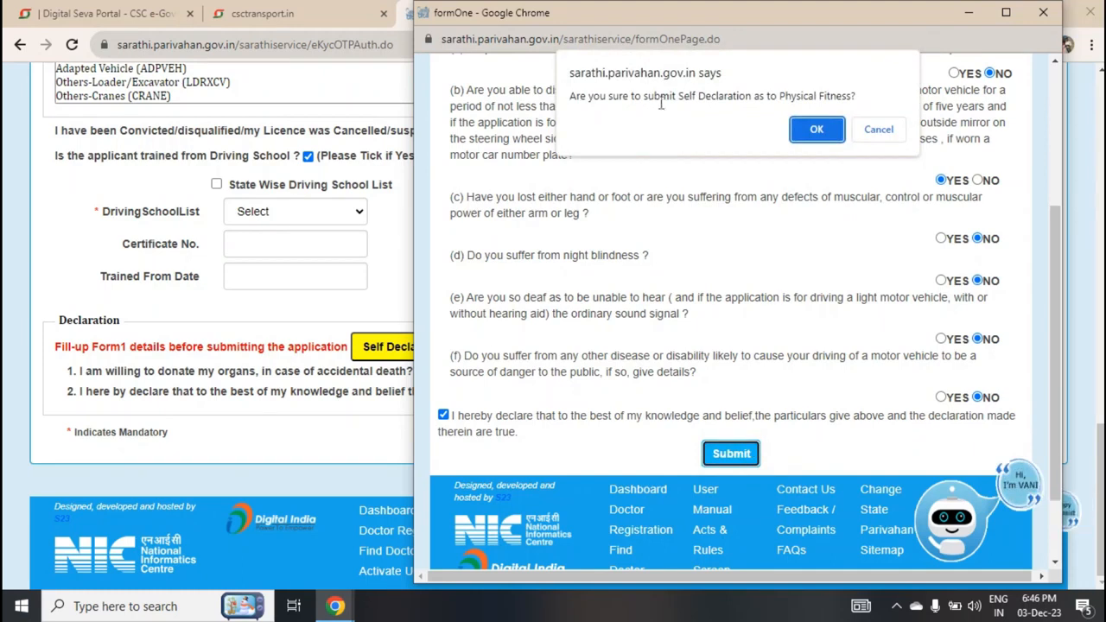
{"action": "left_click", "coordinate": [816, 131]}
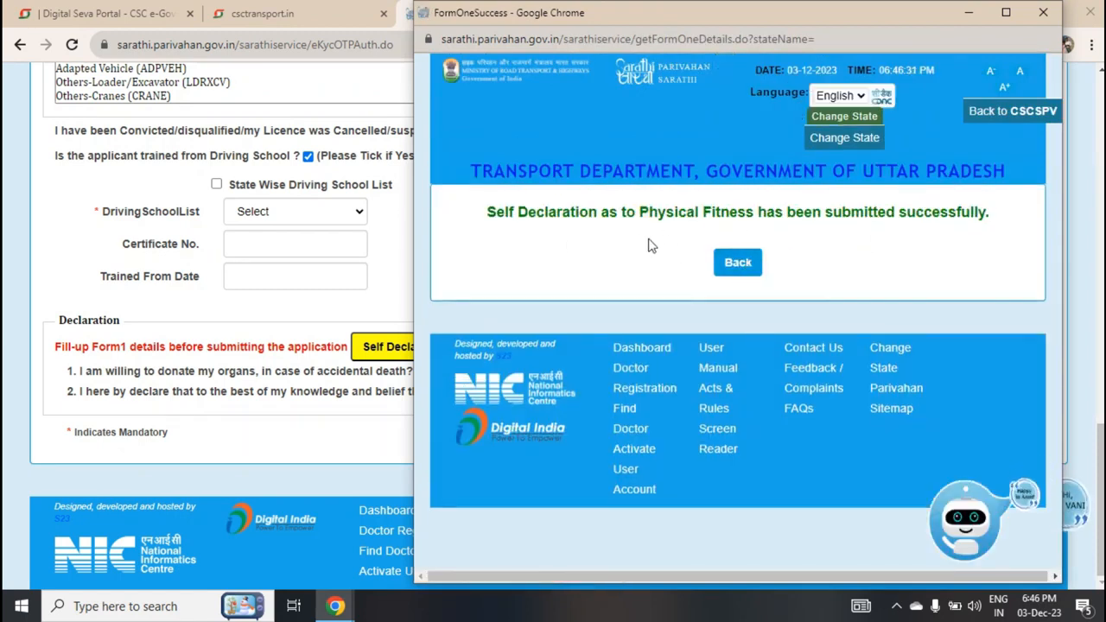
- Close the success popup, choose NO for organ donation and submit the Application For NewLL form
{"action": "left_click", "coordinate": [737, 264]}
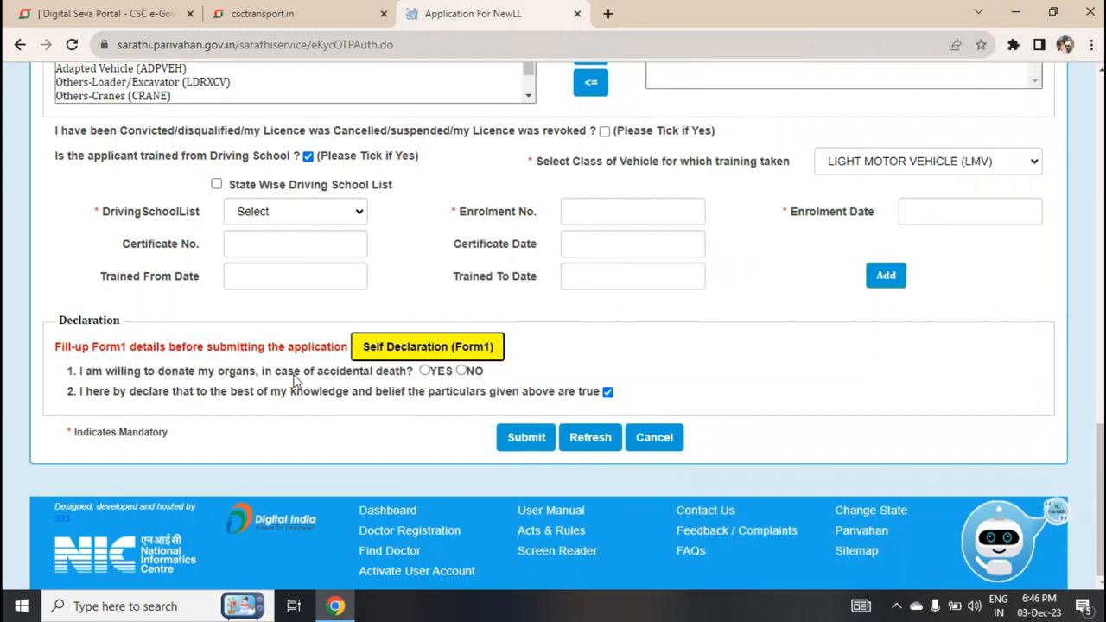
{"action": "left_click", "coordinate": [463, 371]}
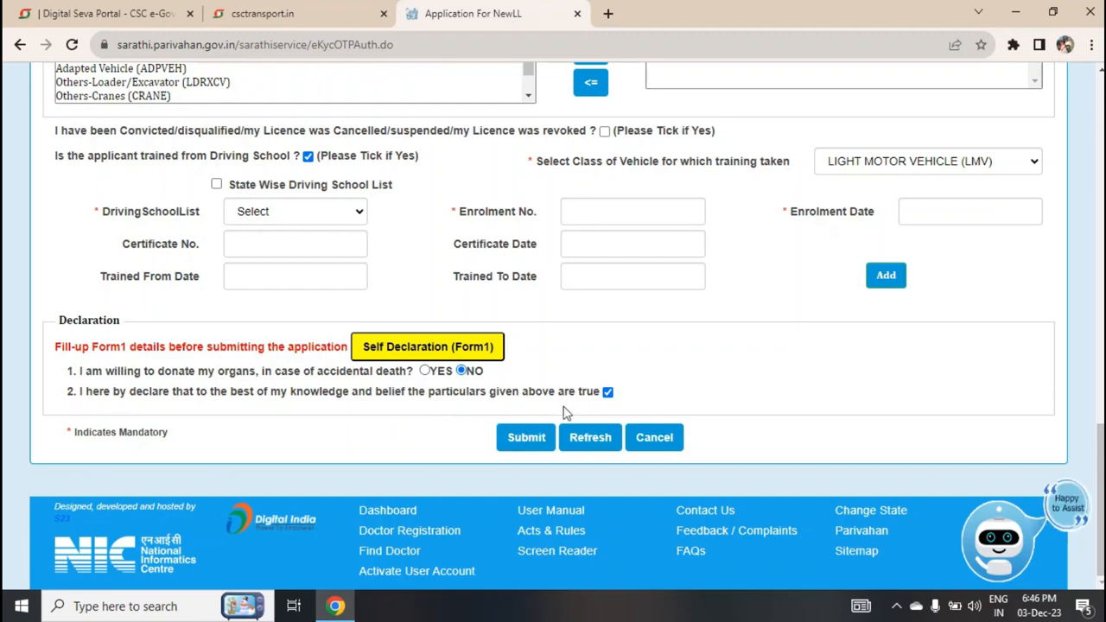
{"action": "left_click", "coordinate": [526, 437]}
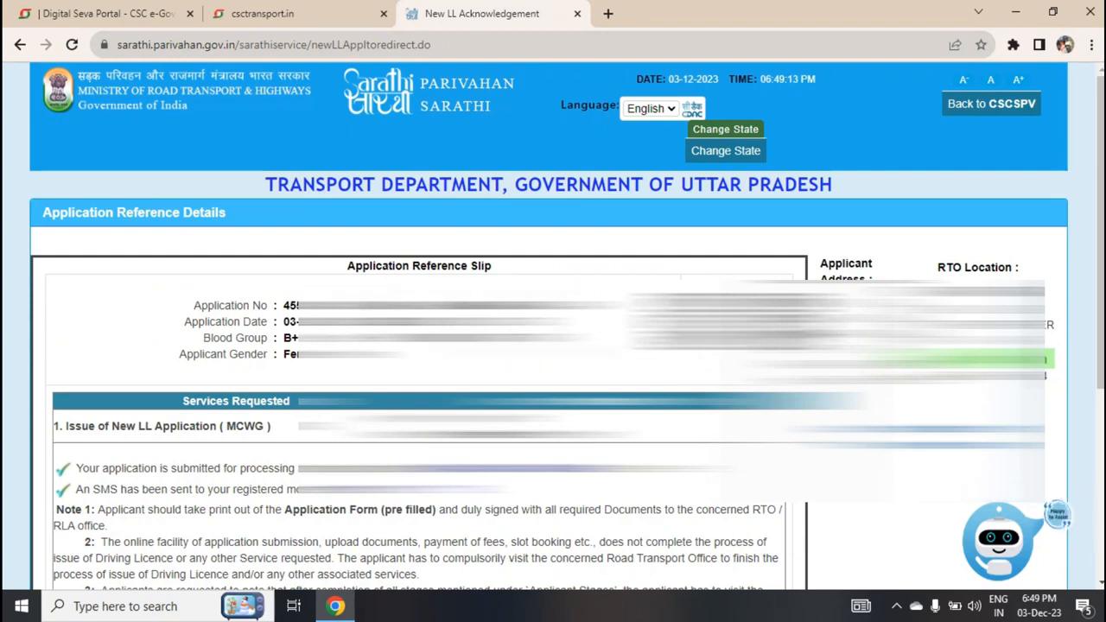
- Continue from the New LL acknowledgement slip to the Application Status list of pending stages
{"action": "scroll", "coordinate": [525, 339], "scroll_direction": "down", "scroll_amount": 3}
{"action": "left_click", "coordinate": [523, 421]}
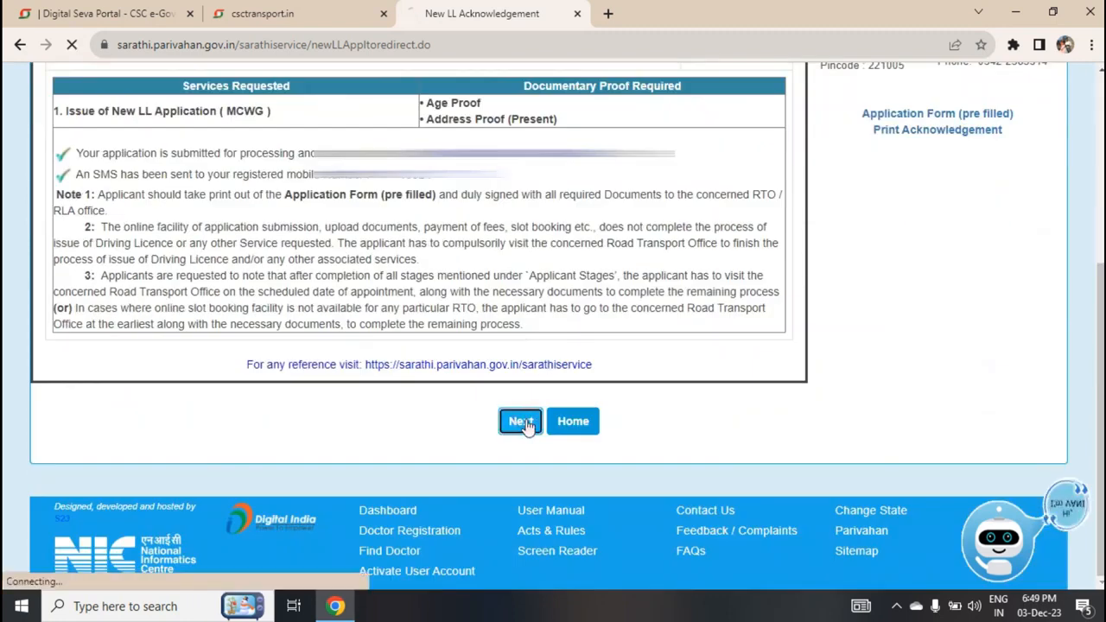
{"action": "scroll", "coordinate": [414, 432], "scroll_direction": "down", "scroll_amount": 2}
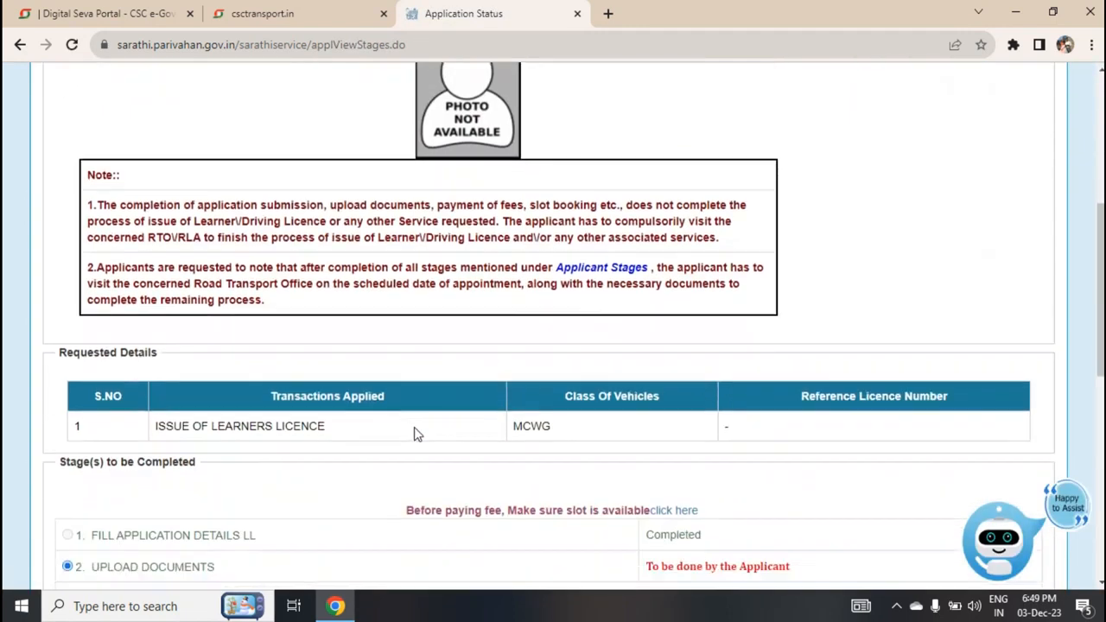
{"action": "scroll", "coordinate": [415, 432], "scroll_direction": "up", "scroll_amount": 1}
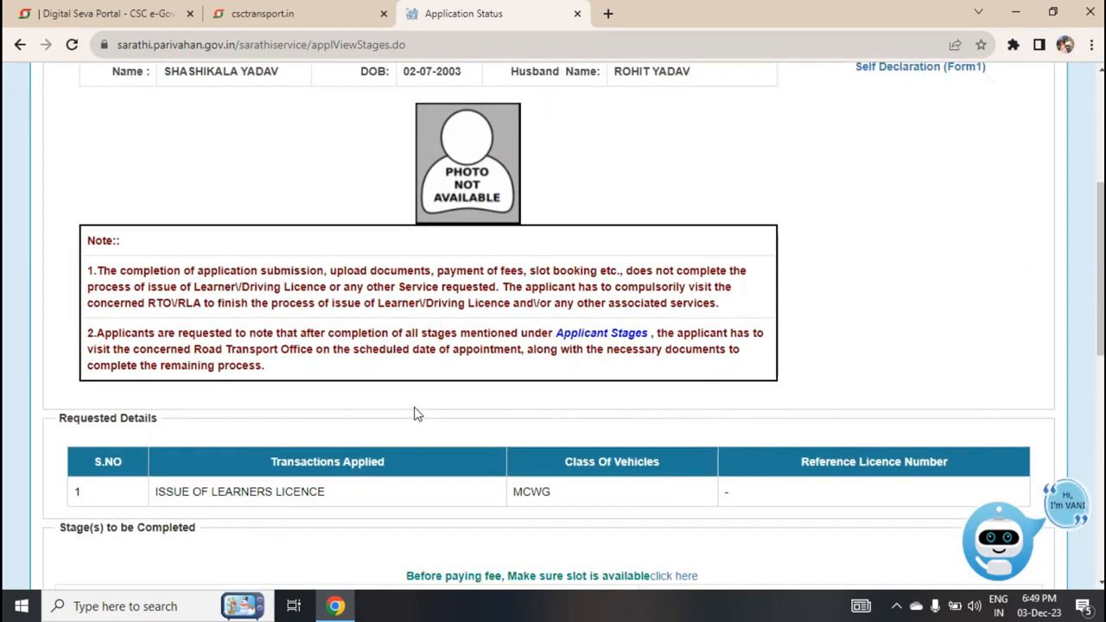
{"action": "scroll", "coordinate": [575, 341], "scroll_direction": "down", "scroll_amount": 2}
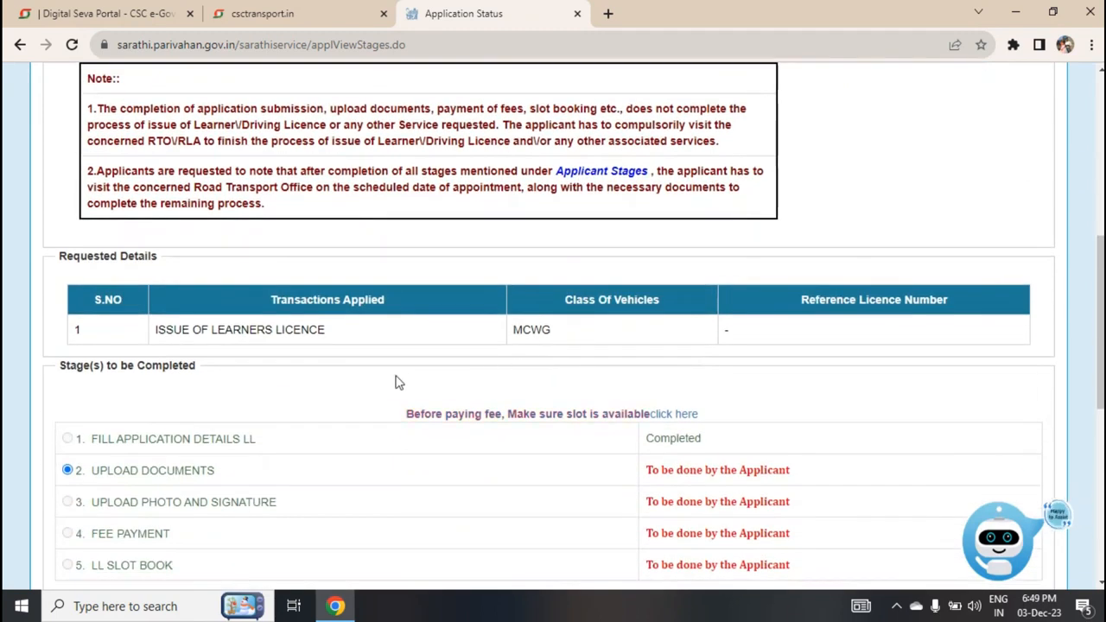
{"action": "scroll", "coordinate": [395, 383], "scroll_direction": "down", "scroll_amount": 3}
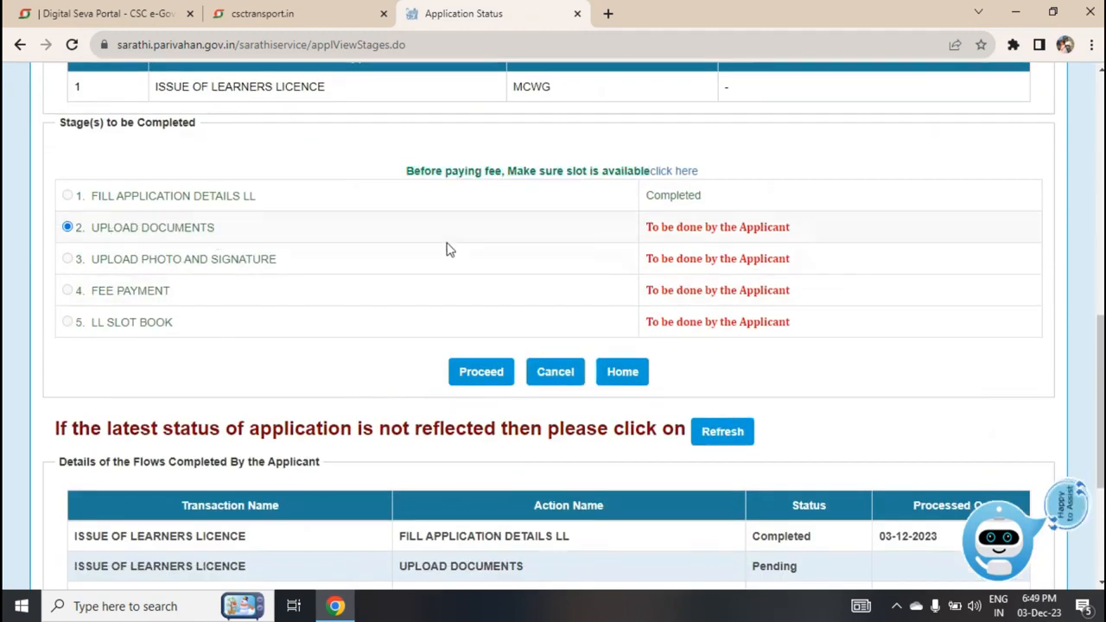
- Proceed to the Upload Documents stage and confirm the applicant details
{"action": "left_click", "coordinate": [484, 373]}
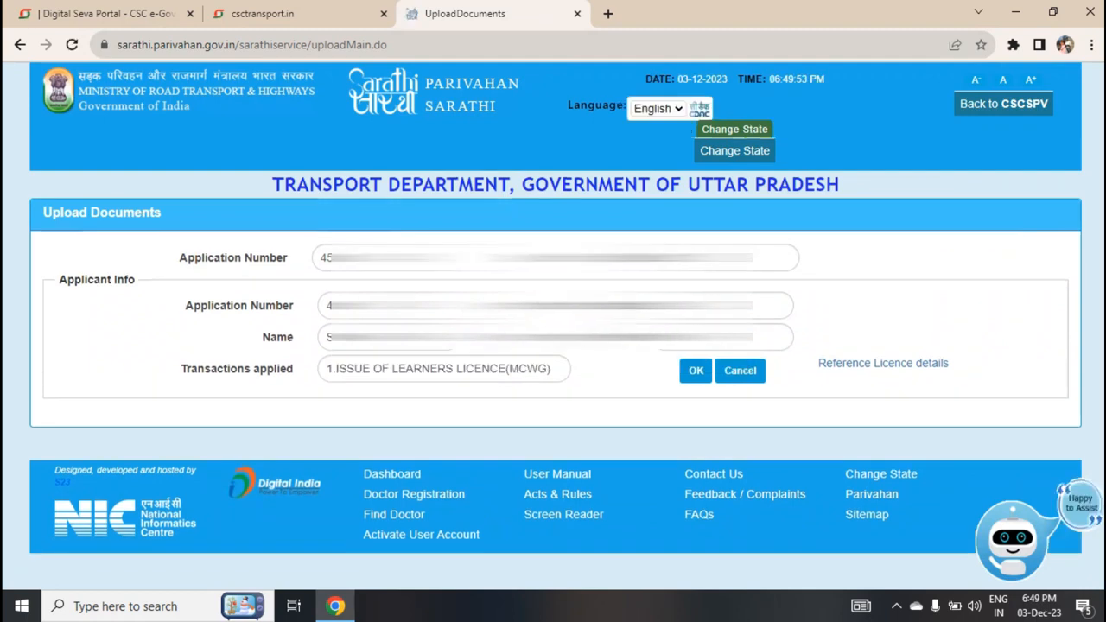
{"action": "left_click", "coordinate": [694, 375]}
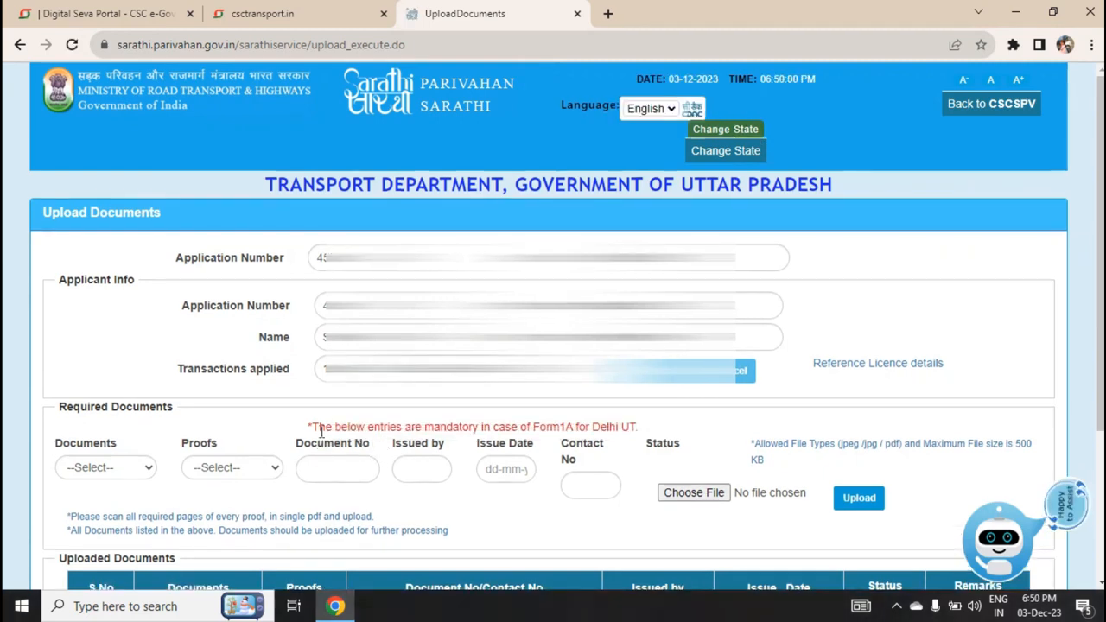
{"action": "left_click_drag", "start_coordinate": [312, 426], "coordinate": [638, 427]}
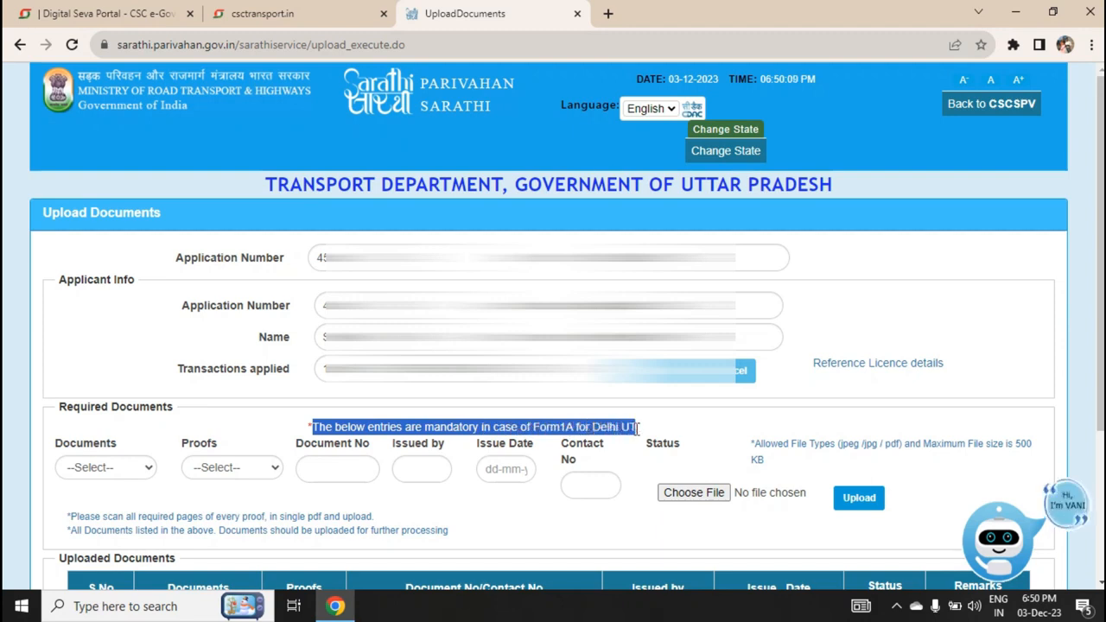
{"action": "left_click", "coordinate": [447, 428]}
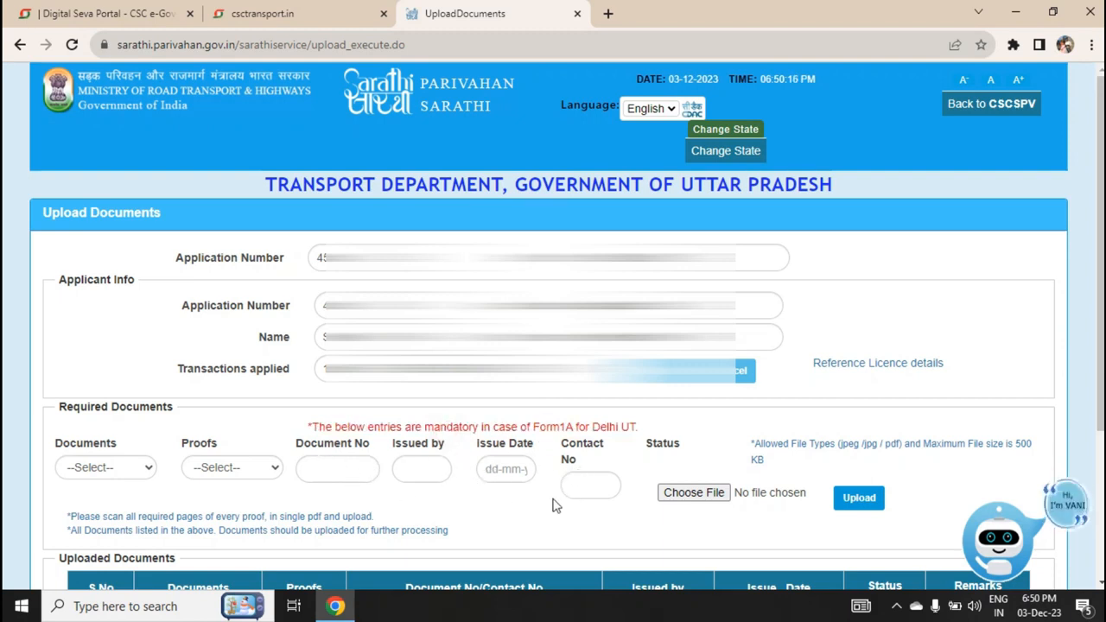
- Select Age Proof as the document type with Aadhar Card With DOB as the proof
{"action": "left_click", "coordinate": [109, 473]}
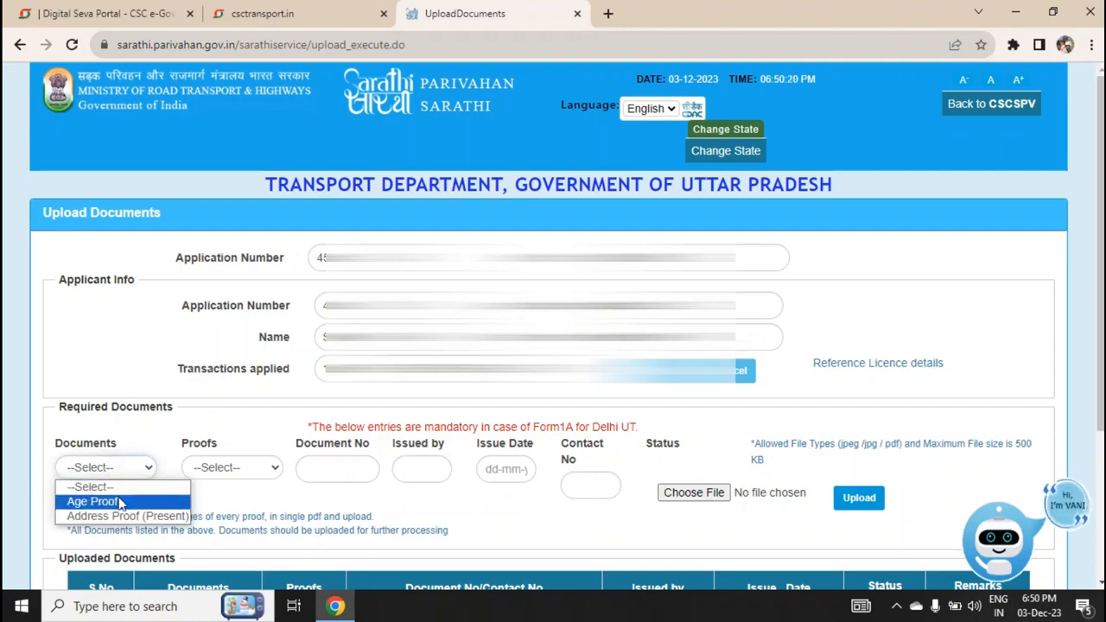
{"action": "left_click", "coordinate": [120, 503]}
{"action": "left_click", "coordinate": [240, 469]}
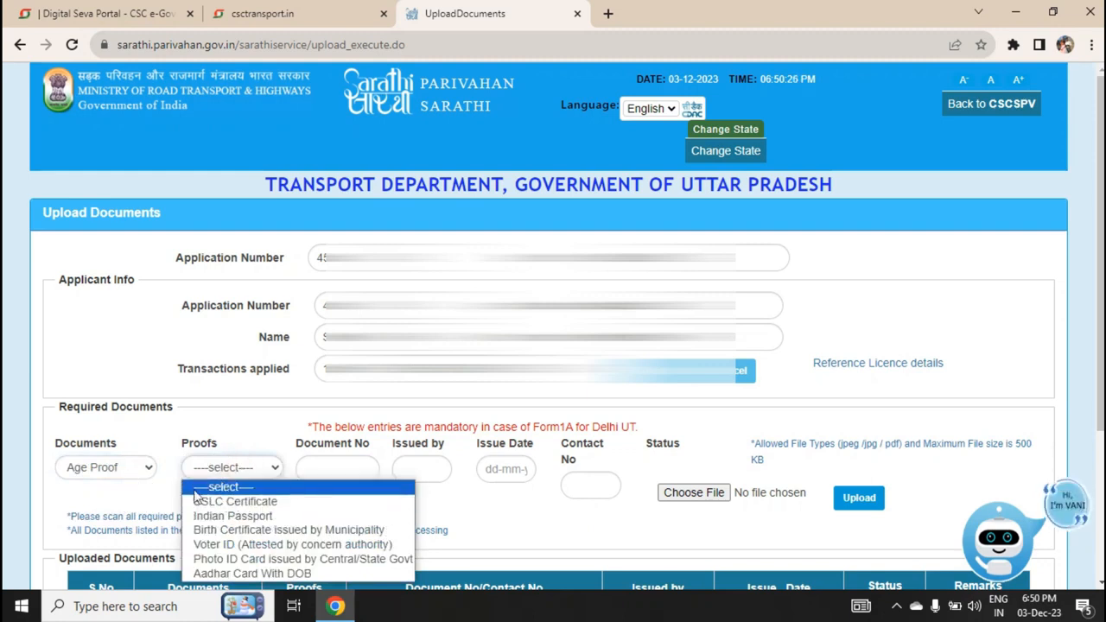
{"action": "left_click", "coordinate": [254, 573]}
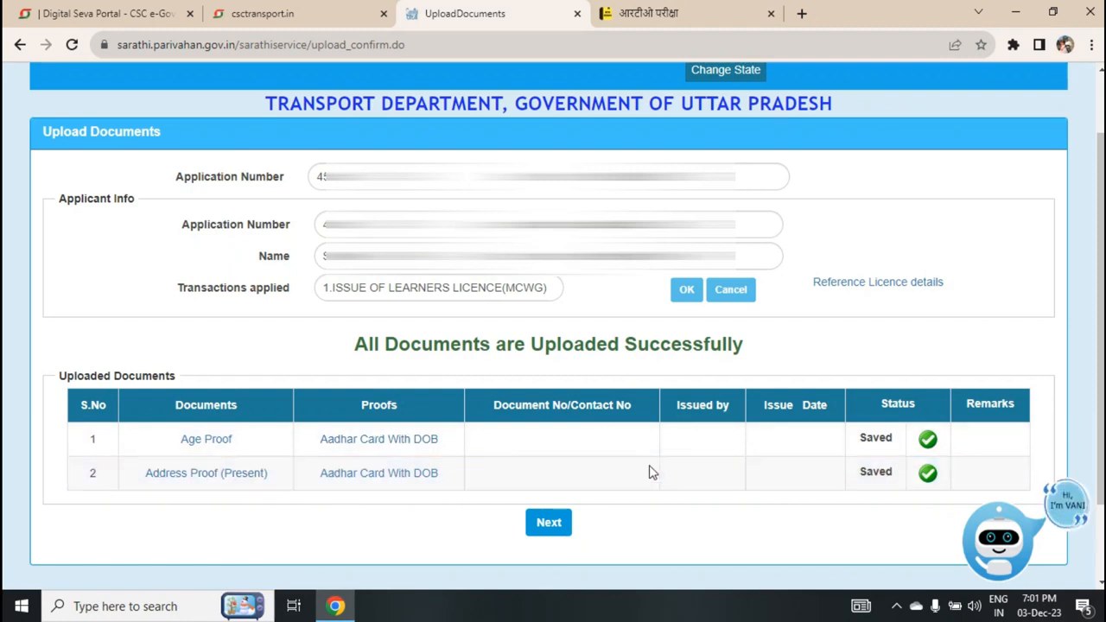
- Continue past the uploaded documents summary back to the stage list
{"action": "left_click", "coordinate": [541, 529]}
{"action": "scroll", "coordinate": [539, 535], "scroll_direction": "down", "scroll_amount": 4}
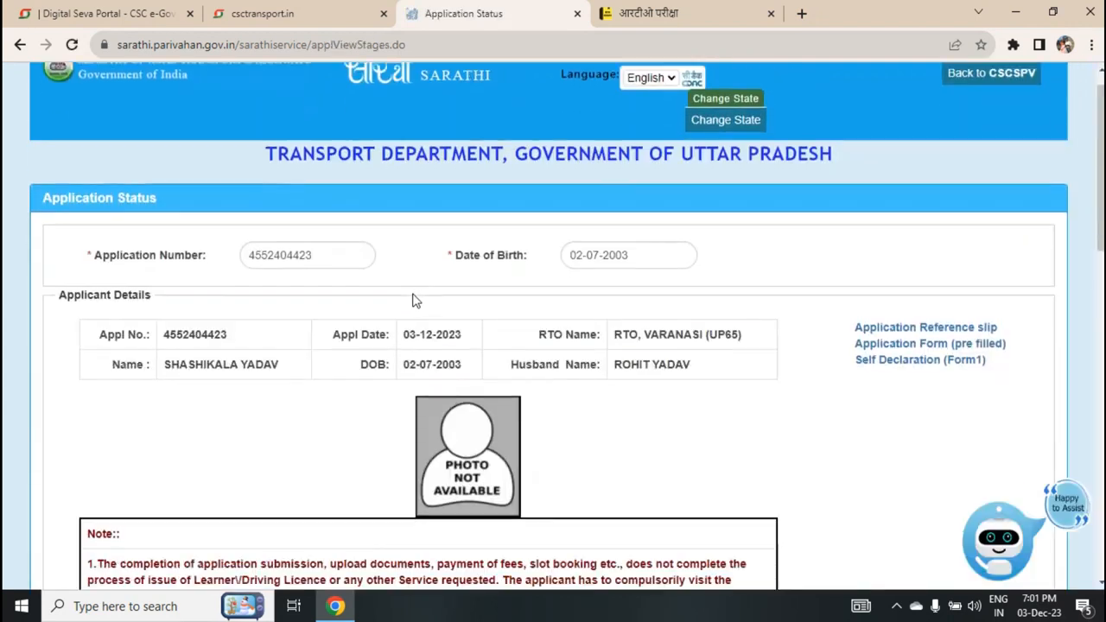
{"action": "scroll", "coordinate": [415, 307], "scroll_direction": "down", "scroll_amount": 5}
{"action": "scroll", "coordinate": [230, 326], "scroll_direction": "up", "scroll_amount": 2}
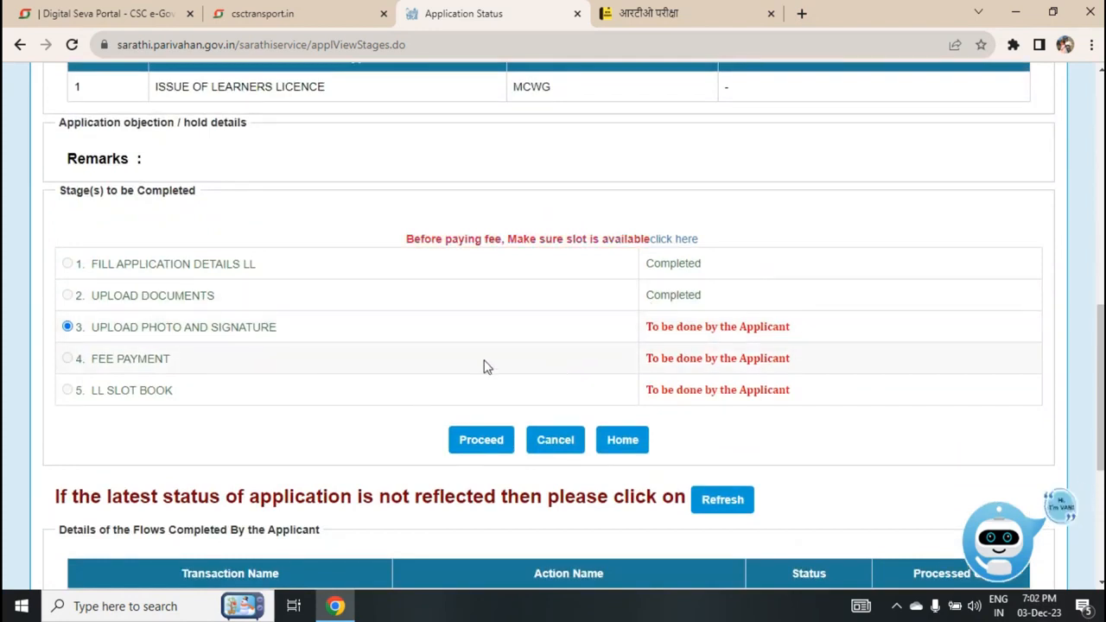
- Upload and save the photo and signature image files, then return to the stage list
{"action": "left_click", "coordinate": [481, 443]}
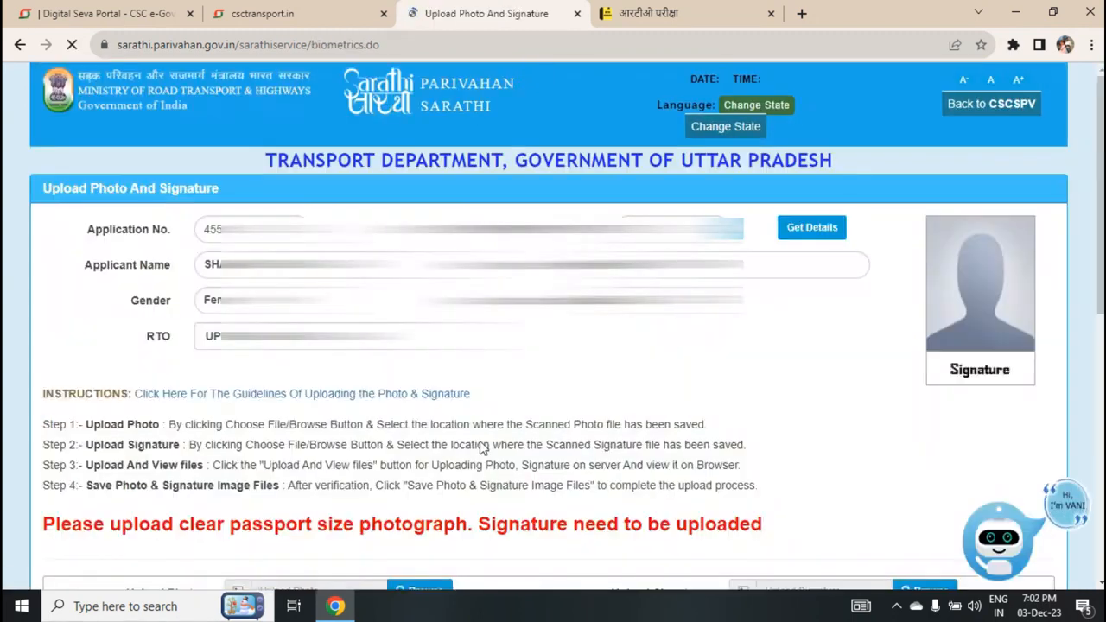
{"action": "scroll", "coordinate": [600, 364], "scroll_direction": "down", "scroll_amount": 4}
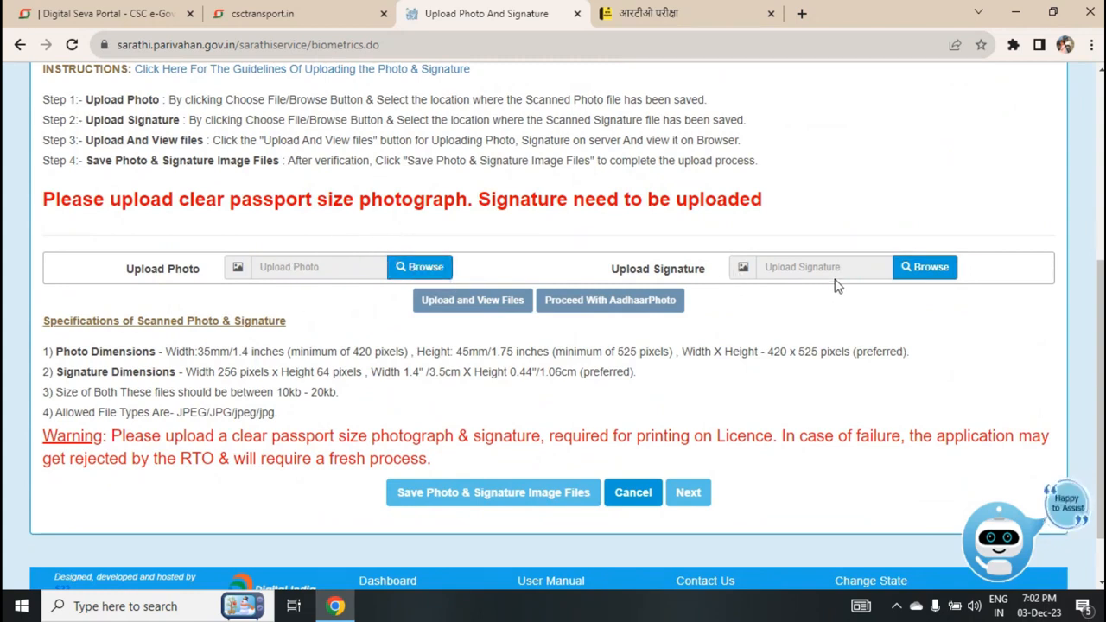
{"action": "left_click", "coordinate": [616, 302]}
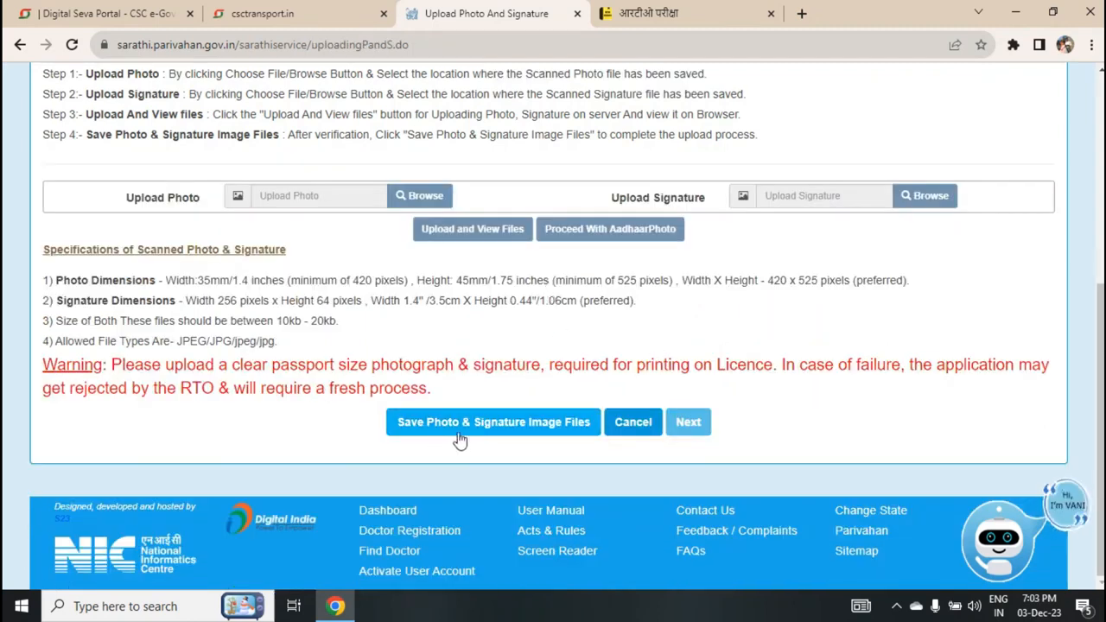
{"action": "left_click", "coordinate": [529, 430]}
{"action": "left_click", "coordinate": [652, 206]}
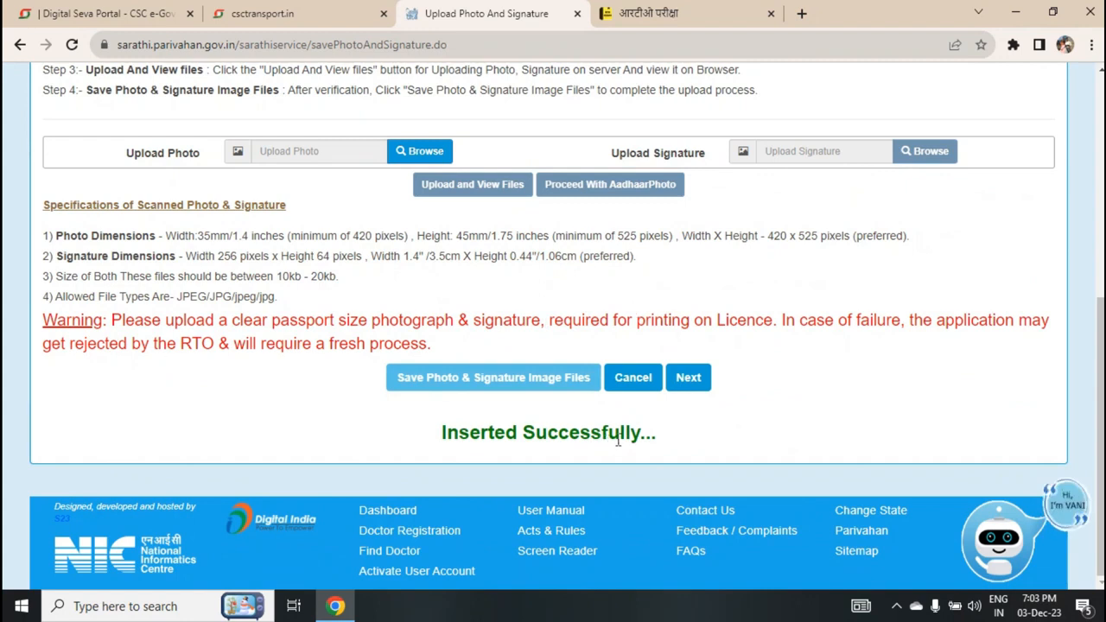
{"action": "left_click", "coordinate": [688, 377]}
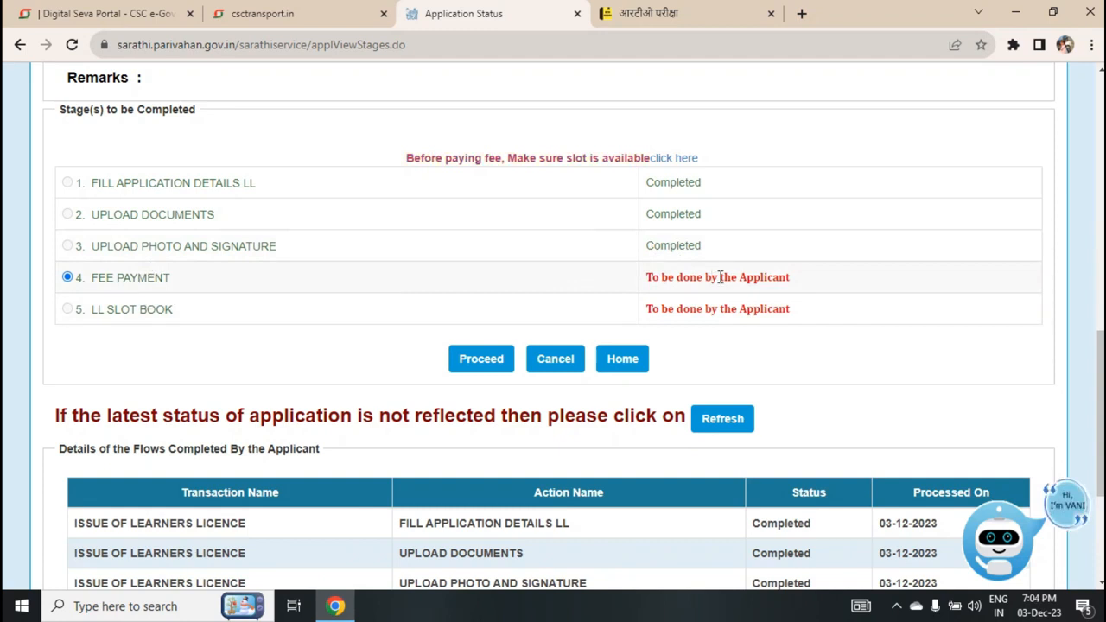
- Start the fee payment with STATE BANK OF INDIA as gateway, enter the captcha and pay
{"action": "left_click", "coordinate": [483, 367]}
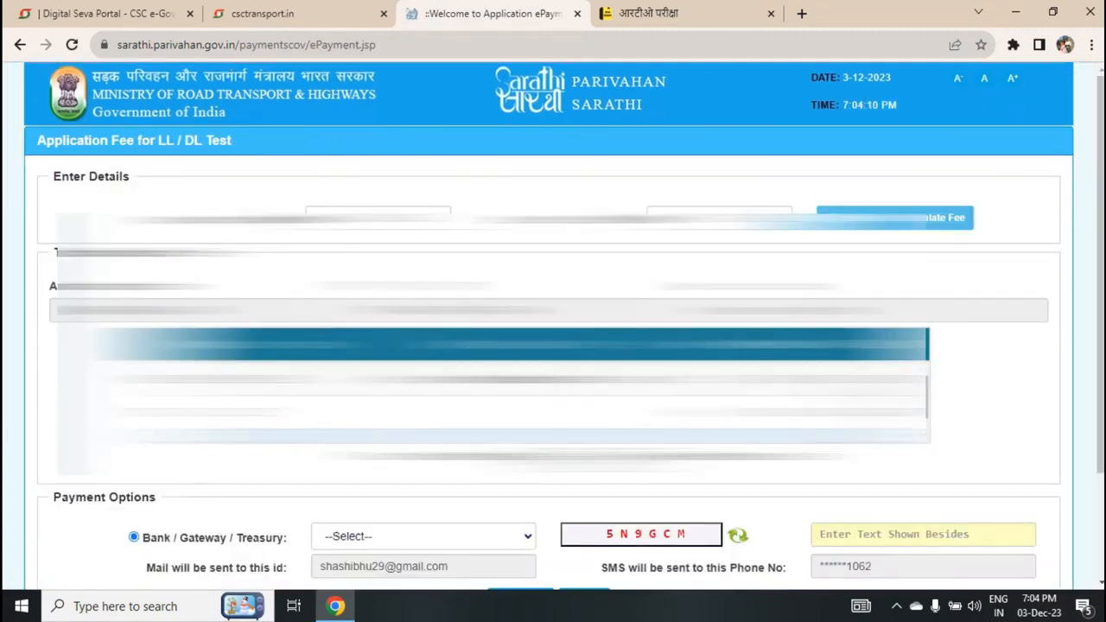
{"action": "left_click_drag", "start_coordinate": [927, 405], "coordinate": [934, 377]}
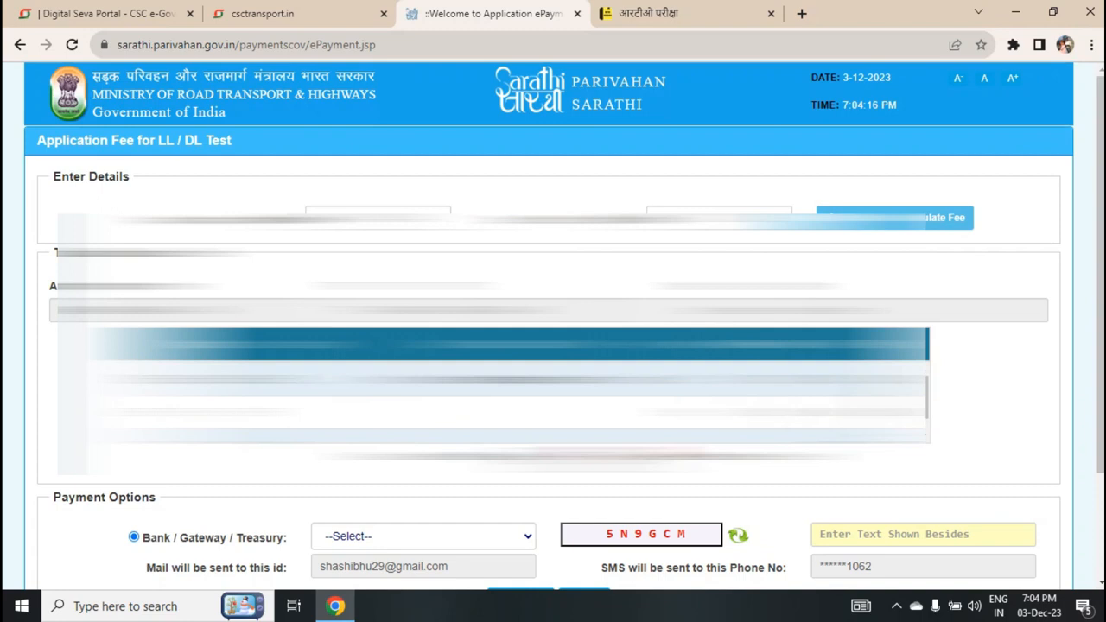
{"action": "scroll", "coordinate": [1089, 377], "scroll_direction": "down", "scroll_amount": 3}
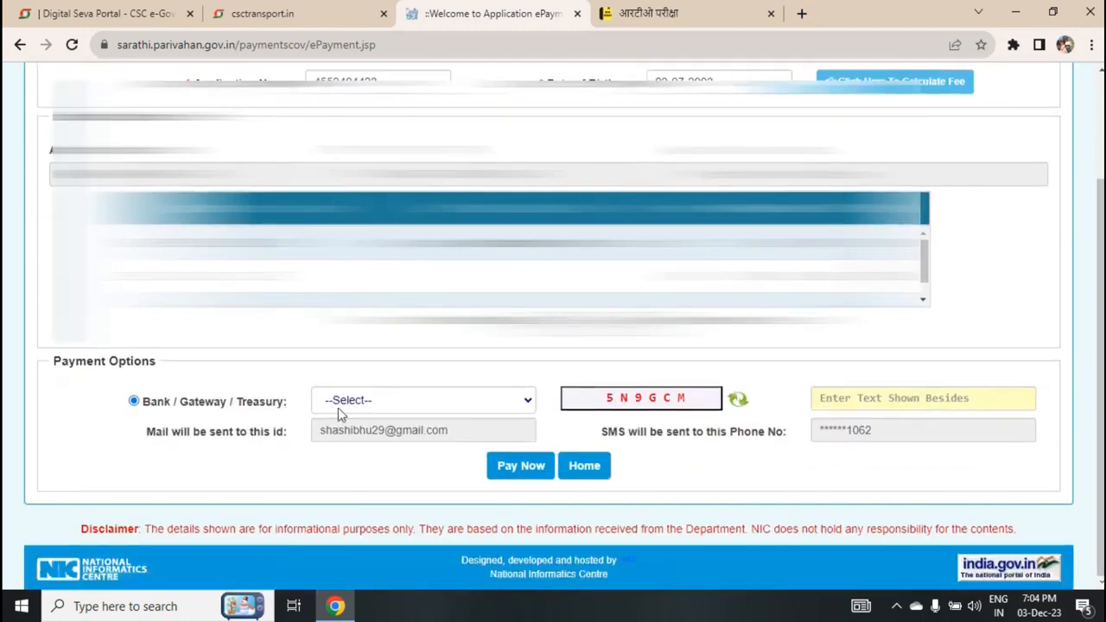
{"action": "left_click", "coordinate": [387, 409]}
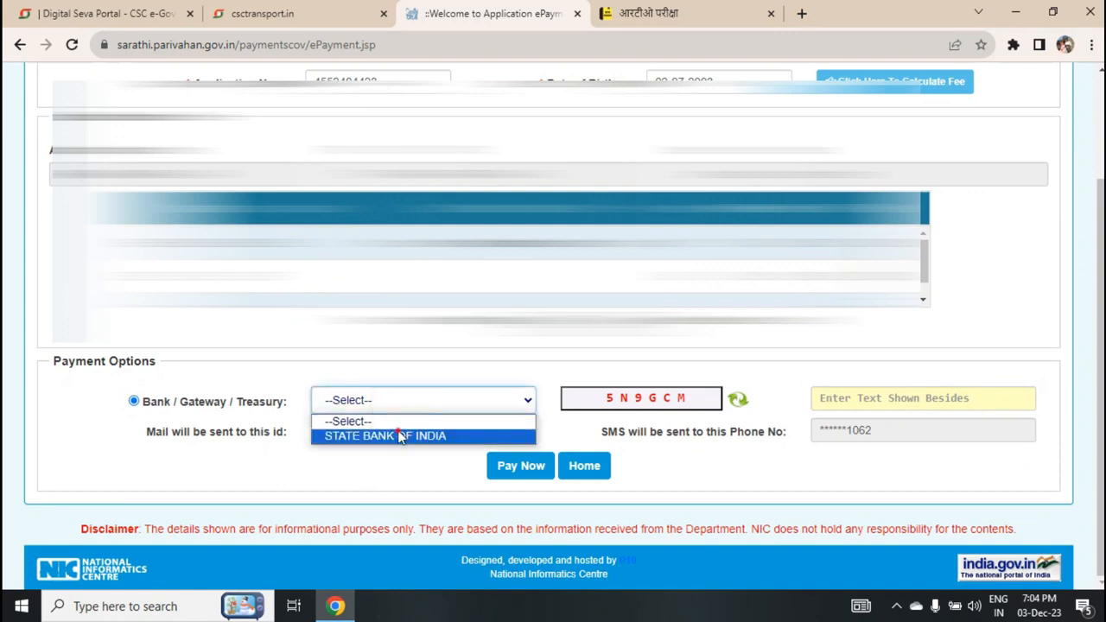
{"action": "left_click", "coordinate": [395, 430]}
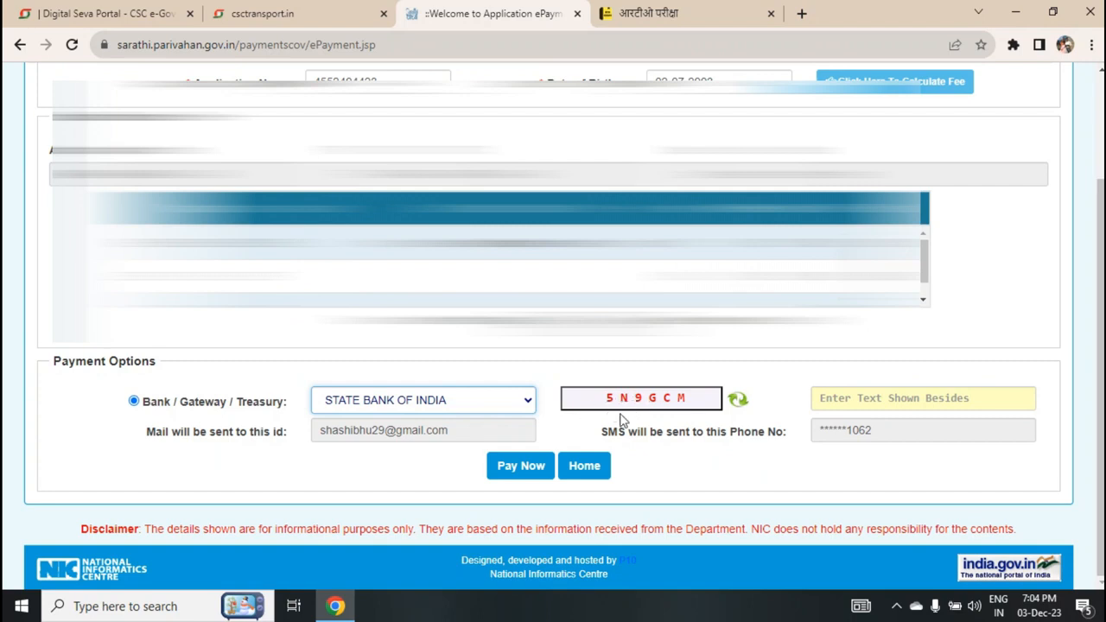
{"action": "left_click", "coordinate": [855, 393]}
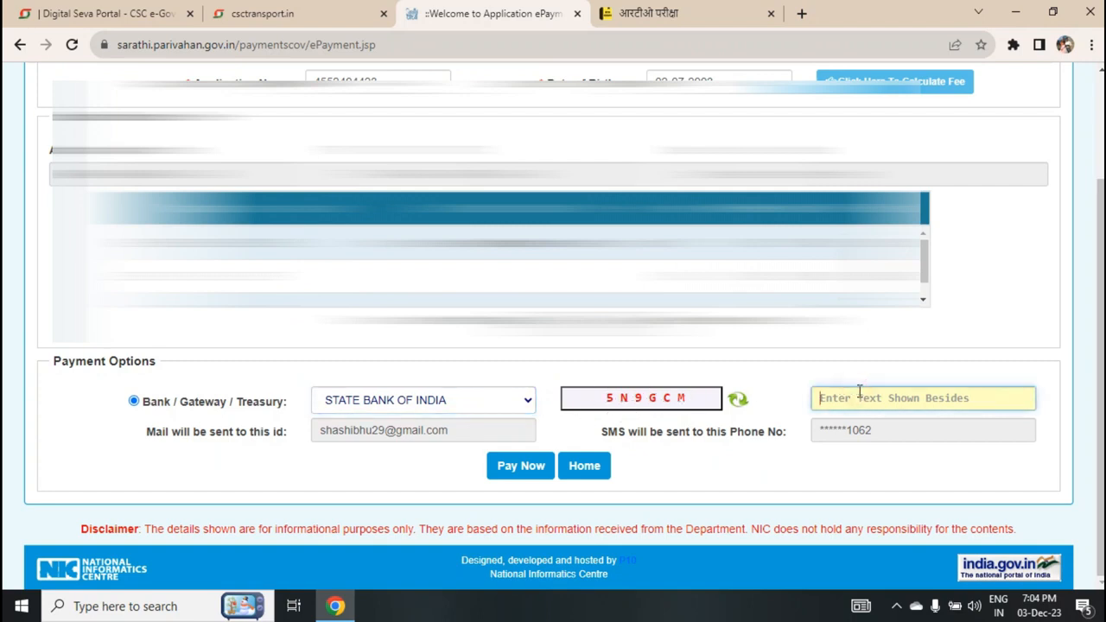
{"action": "left_click", "coordinate": [503, 469]}
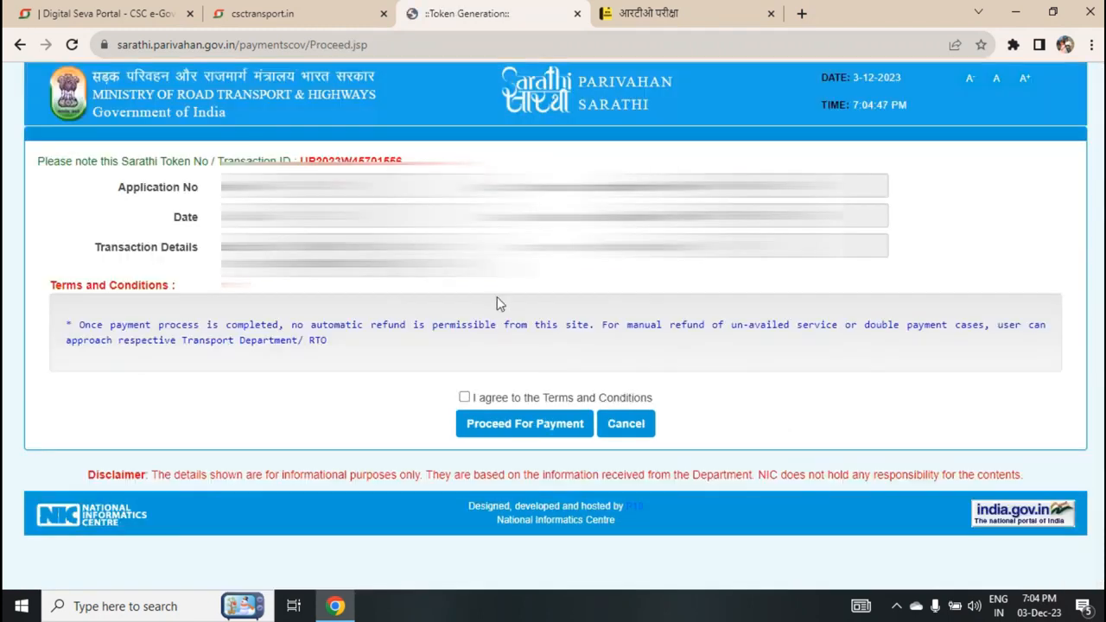
- Accept the SBI ePay Lite terms, view its payment options, then close it back to Application Status
{"action": "left_click", "coordinate": [465, 398]}
{"action": "left_click", "coordinate": [509, 425]}
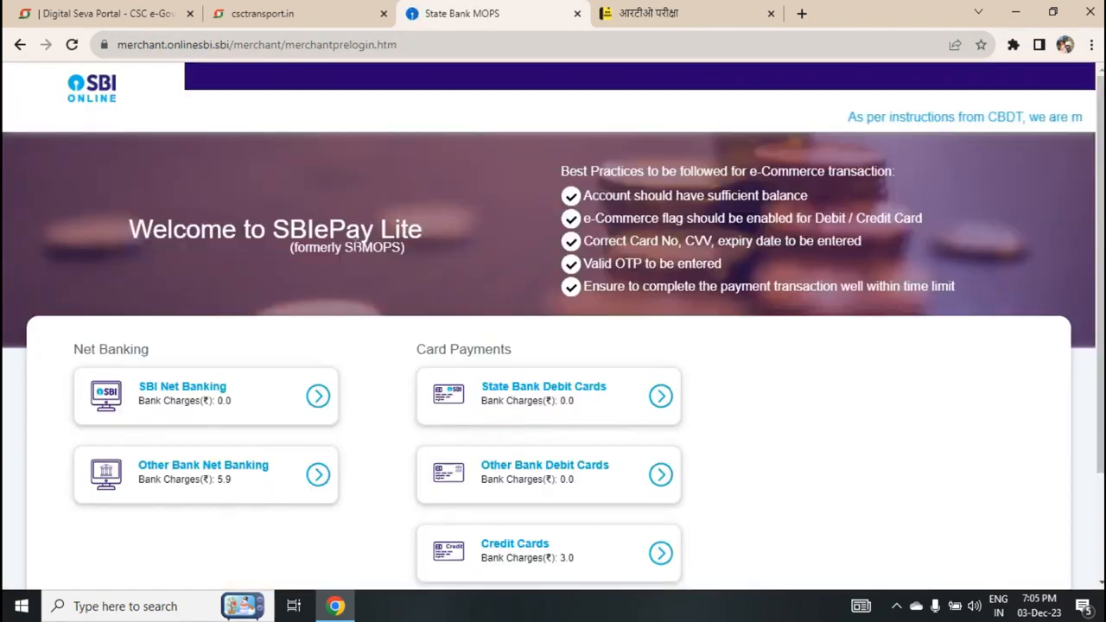
{"action": "scroll", "coordinate": [462, 269], "scroll_direction": "down", "scroll_amount": 3}
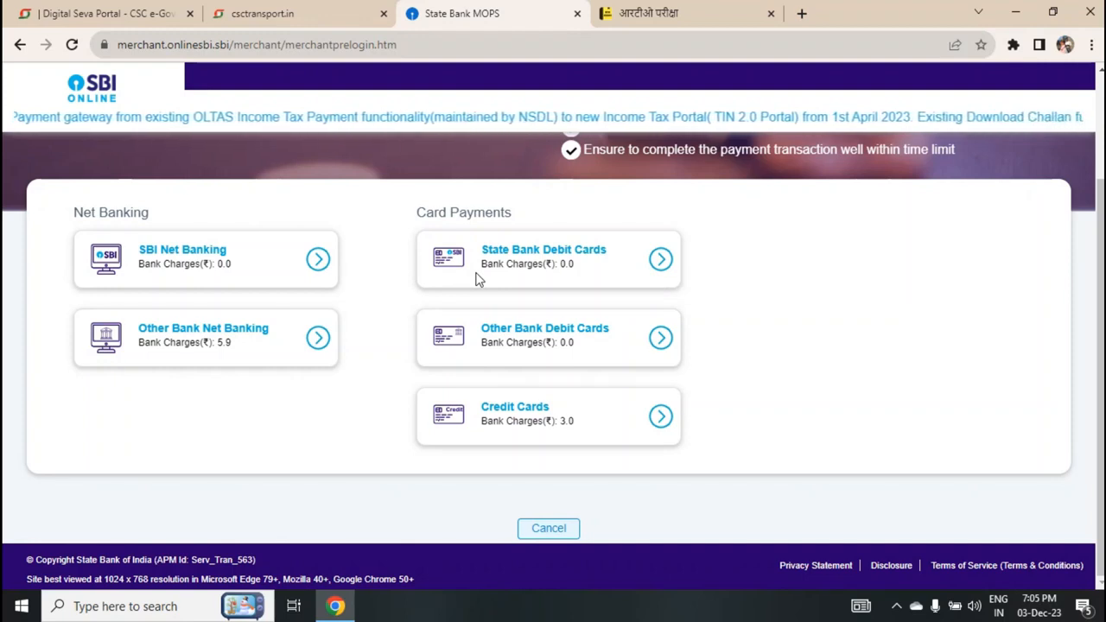
{"action": "key", "text": "ctrl+w"}
{"action": "left_click", "coordinate": [345, 7]}
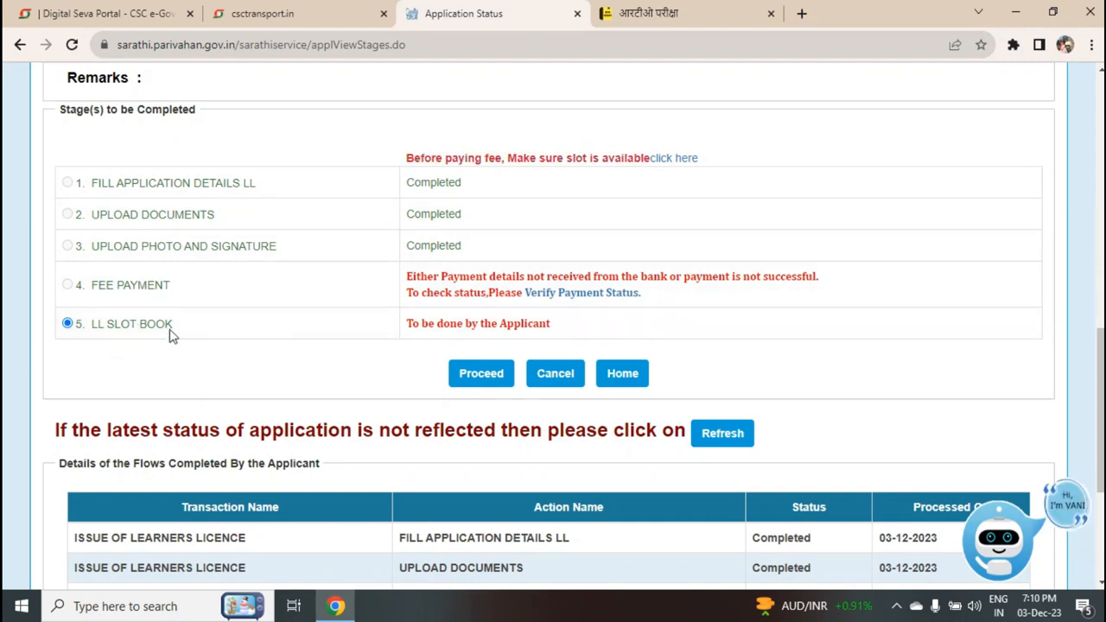
- Try LL SLOT BOOK, dismiss the incomplete-stages error and switch to the RTO exam tab
{"action": "left_click", "coordinate": [484, 377]}
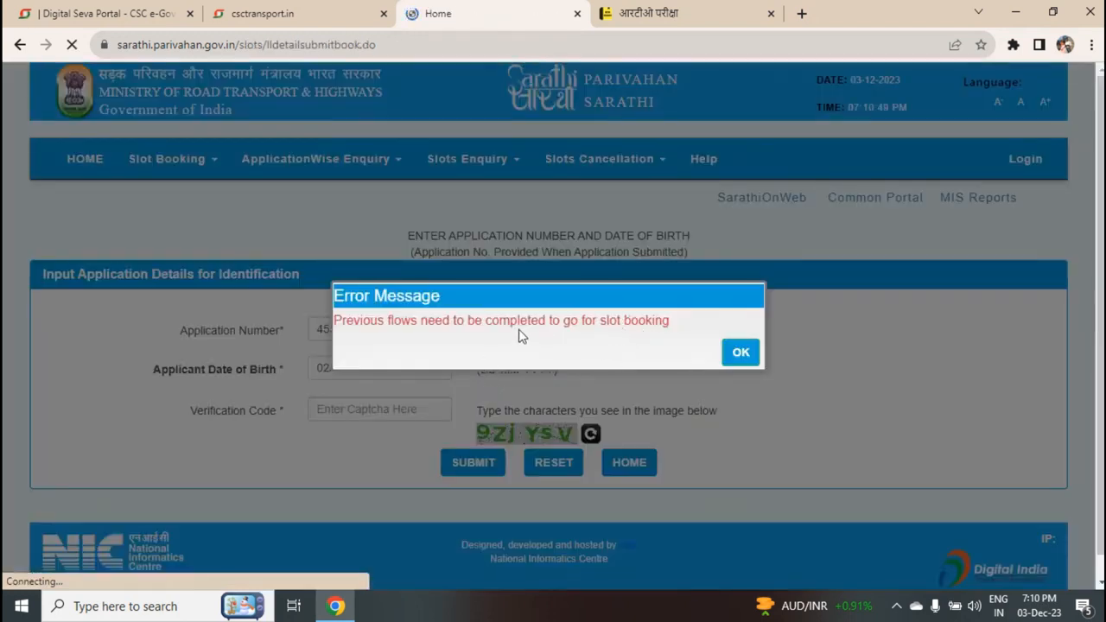
{"action": "left_click", "coordinate": [740, 353]}
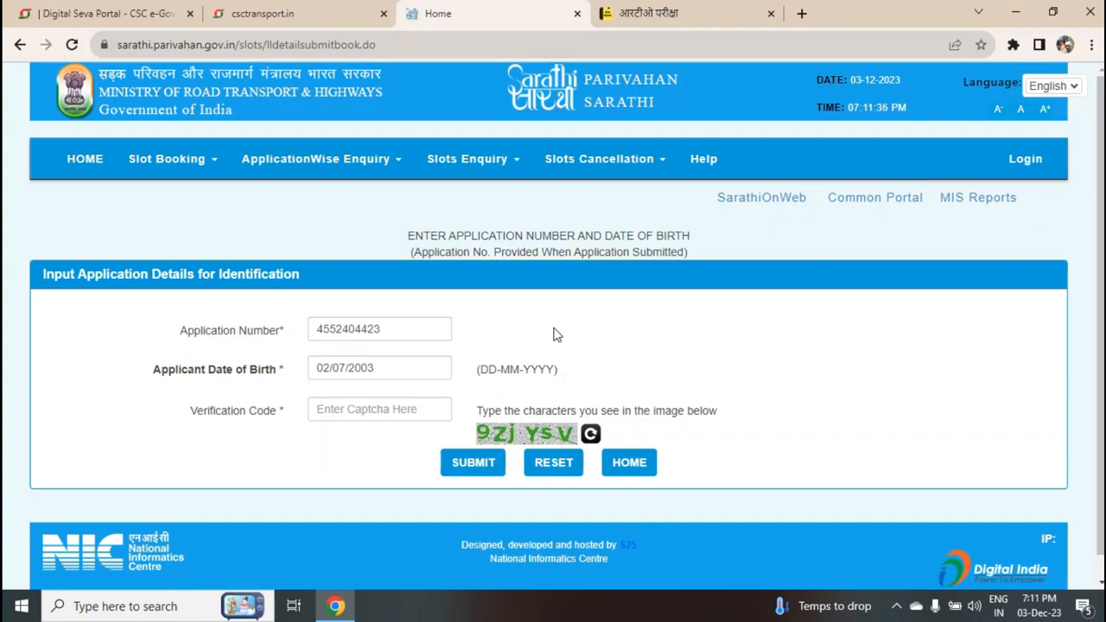
{"action": "key", "text": "ctrl+Tab"}
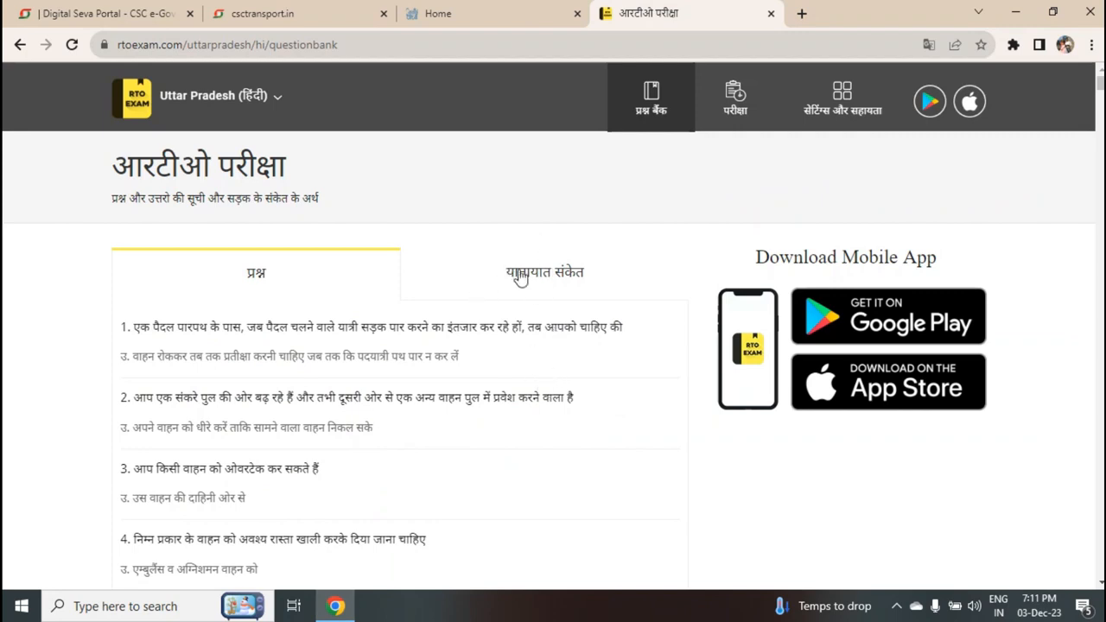
- Browse the यातायात संकेत road signs and प्रश्न practice questions, then close the RTO exam site
{"action": "left_click", "coordinate": [544, 273]}
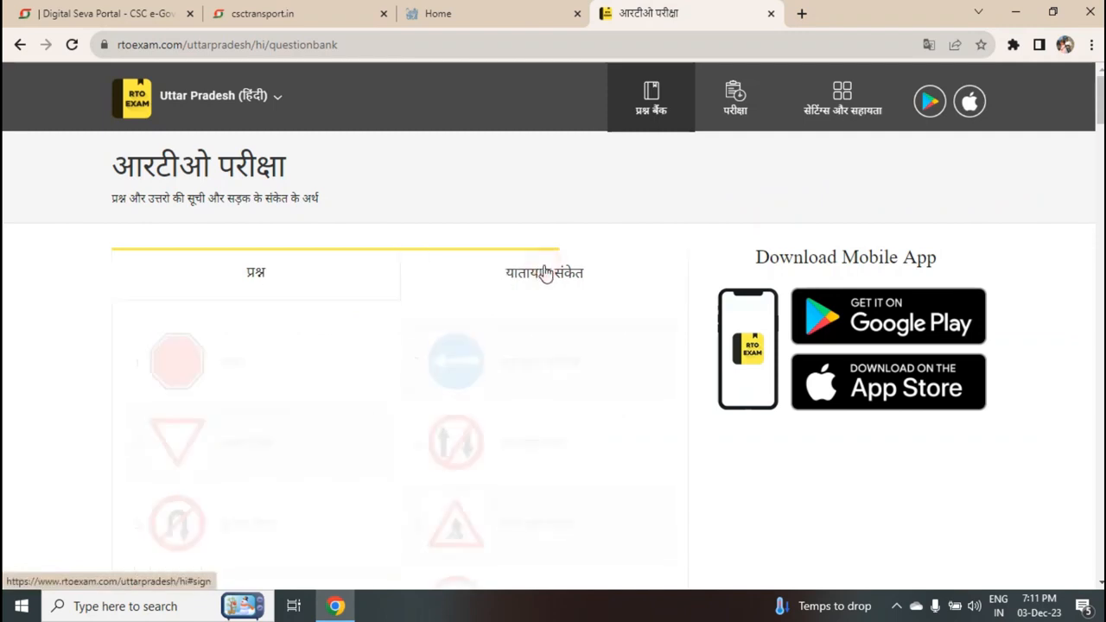
{"action": "scroll", "coordinate": [515, 380], "scroll_direction": "down", "scroll_amount": 5}
{"action": "scroll", "coordinate": [517, 381], "scroll_direction": "up", "scroll_amount": 5}
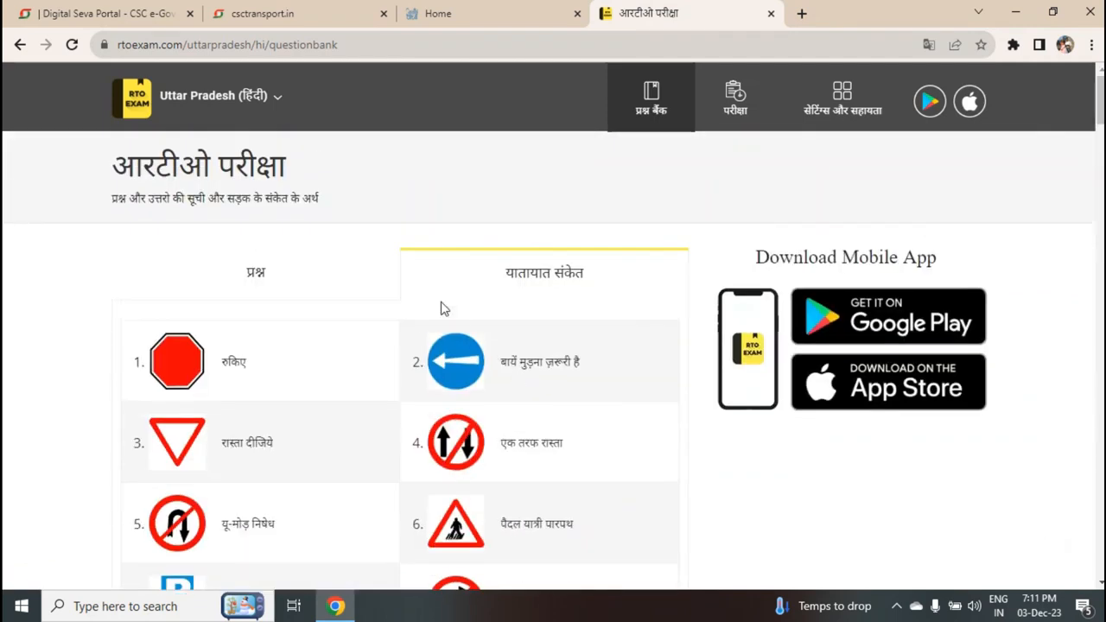
{"action": "left_click", "coordinate": [292, 273]}
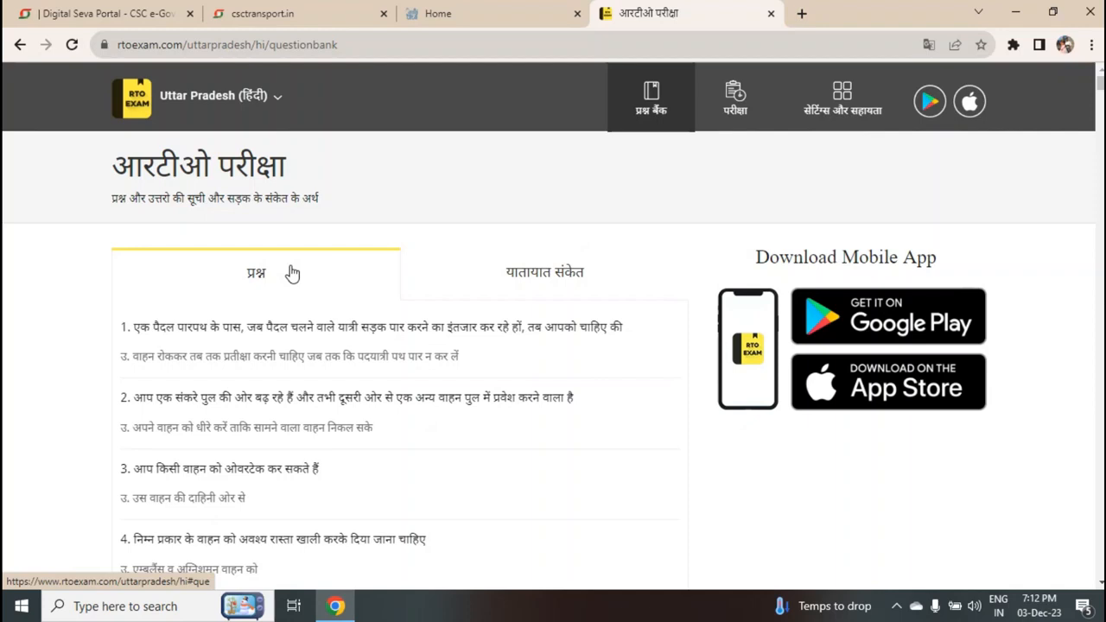
{"action": "key", "text": "ctrl+w"}
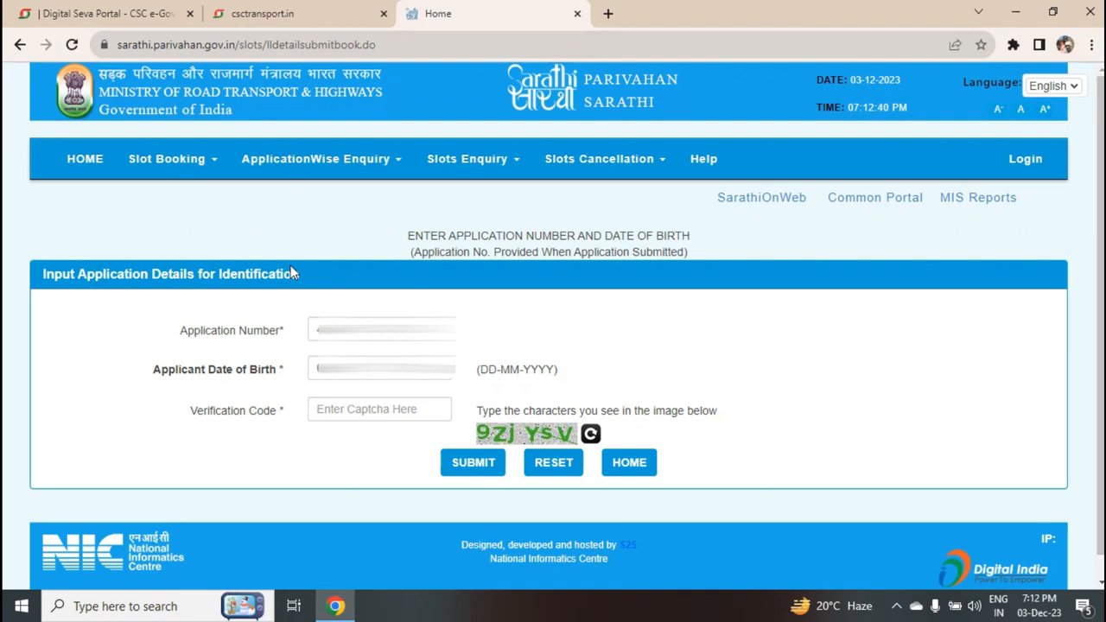
- Close the slot booking page, log in via Digital Seva connect and open Sarathi Services
{"action": "key", "text": "ctrl+w"}
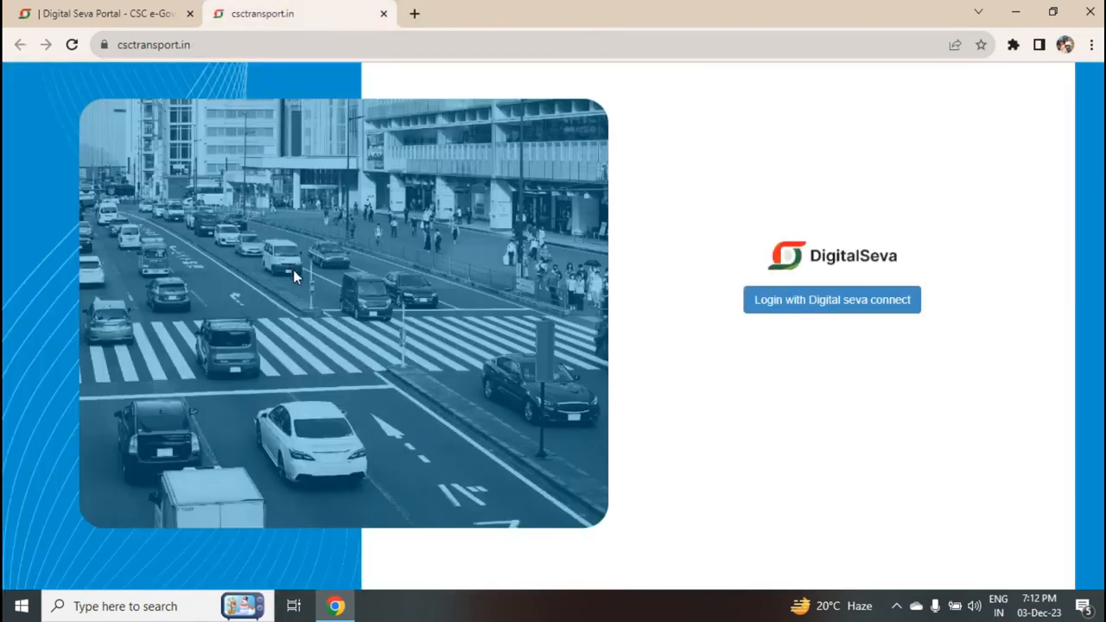
{"action": "left_click", "coordinate": [835, 313]}
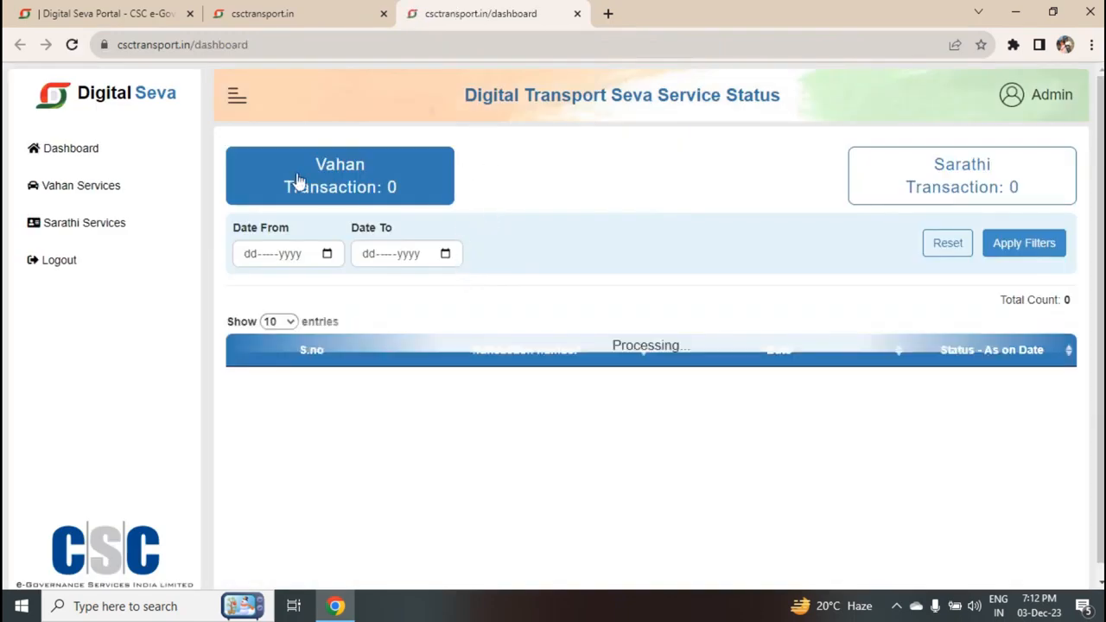
{"action": "left_click", "coordinate": [111, 235]}
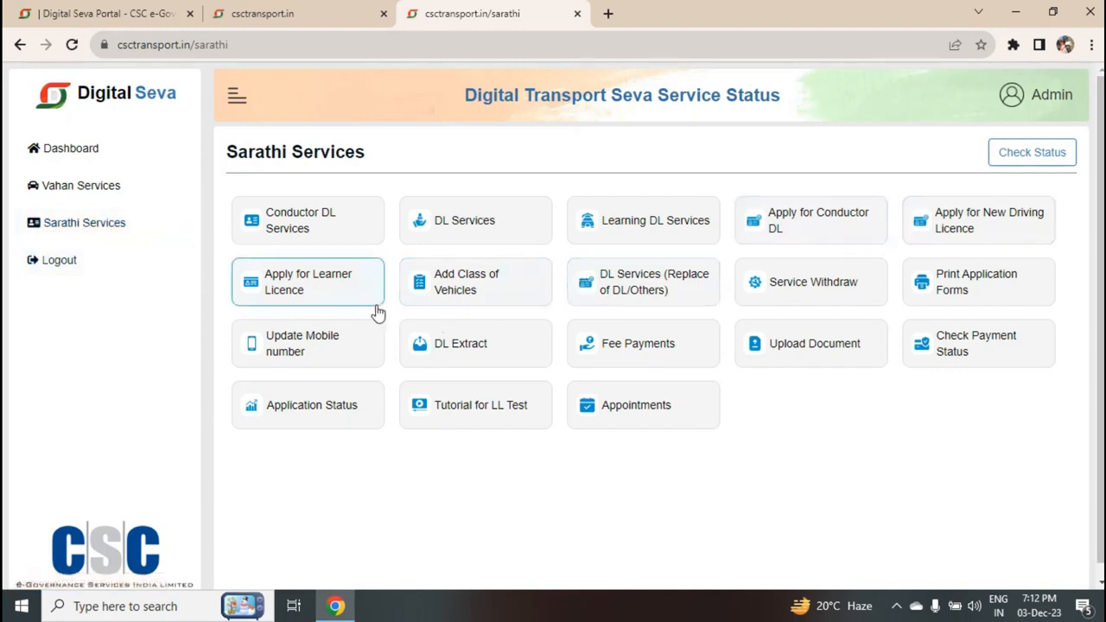
- Start a new driving licence application and change the state to Uttar Pradesh
{"action": "left_click", "coordinate": [964, 223]}
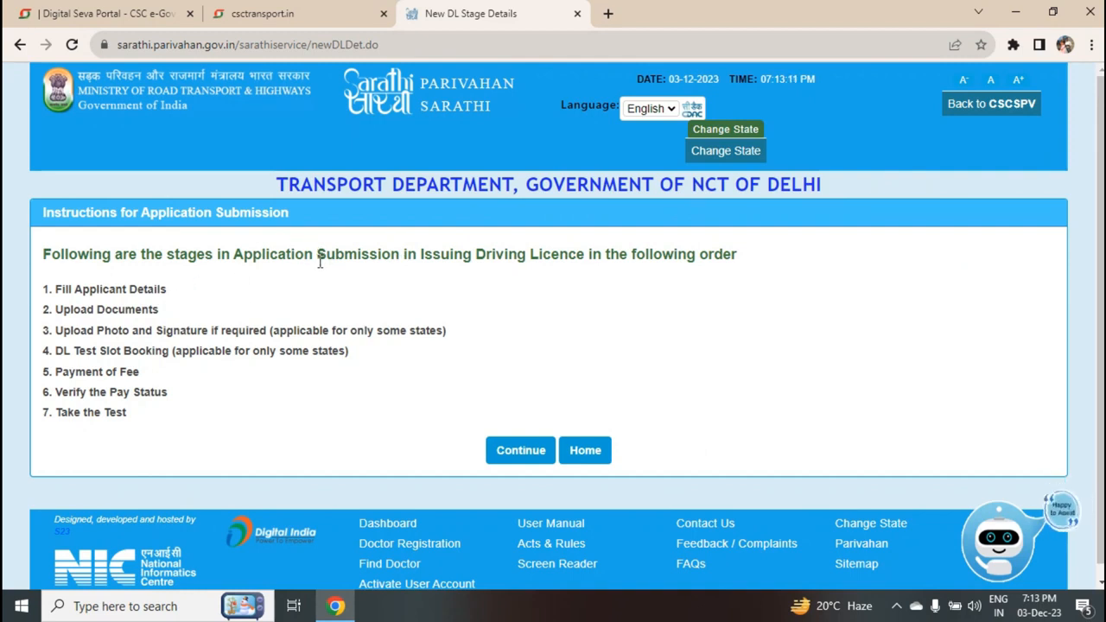
{"action": "left_click", "coordinate": [510, 458]}
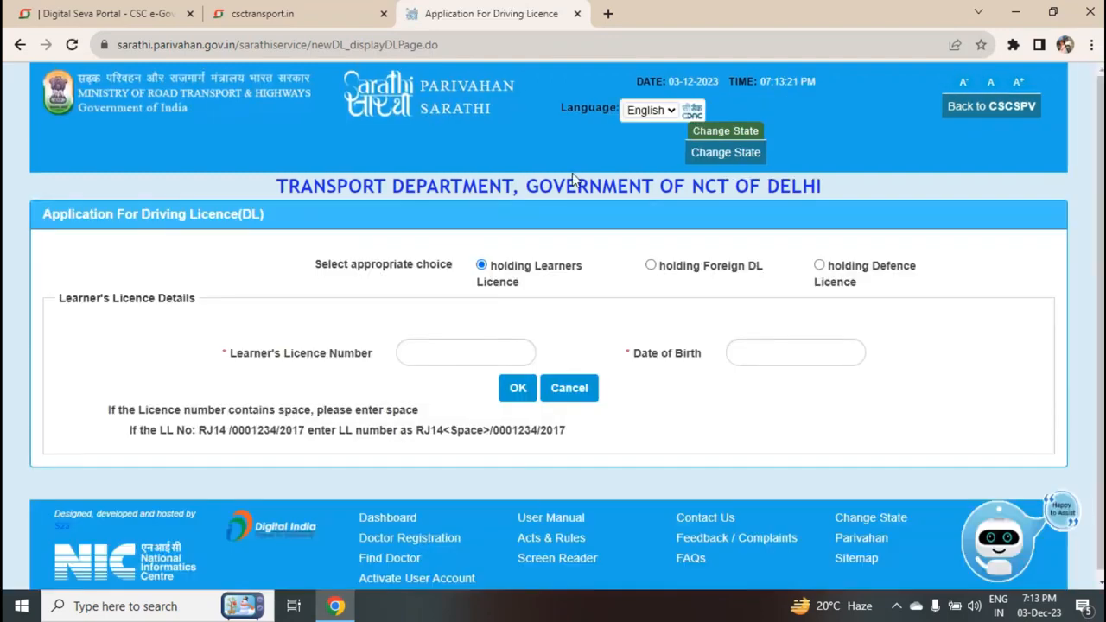
{"action": "left_click", "coordinate": [716, 158]}
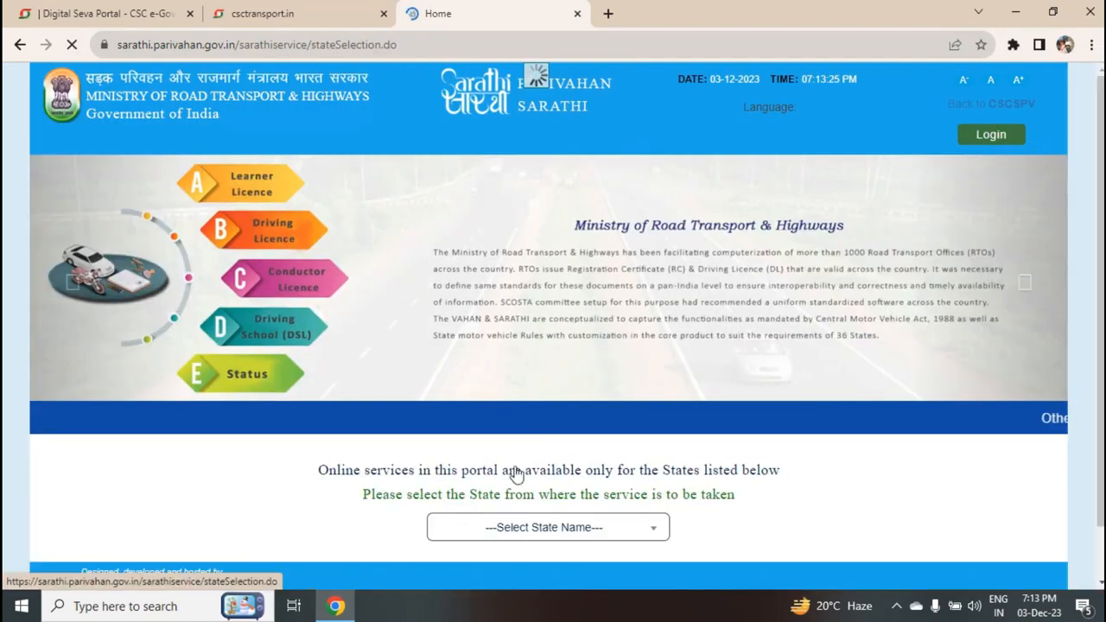
{"action": "left_click", "coordinate": [525, 526]}
{"action": "scroll", "coordinate": [490, 465], "scroll_direction": "down", "scroll_amount": 2}
{"action": "scroll", "coordinate": [490, 465], "scroll_direction": "down", "scroll_amount": 3}
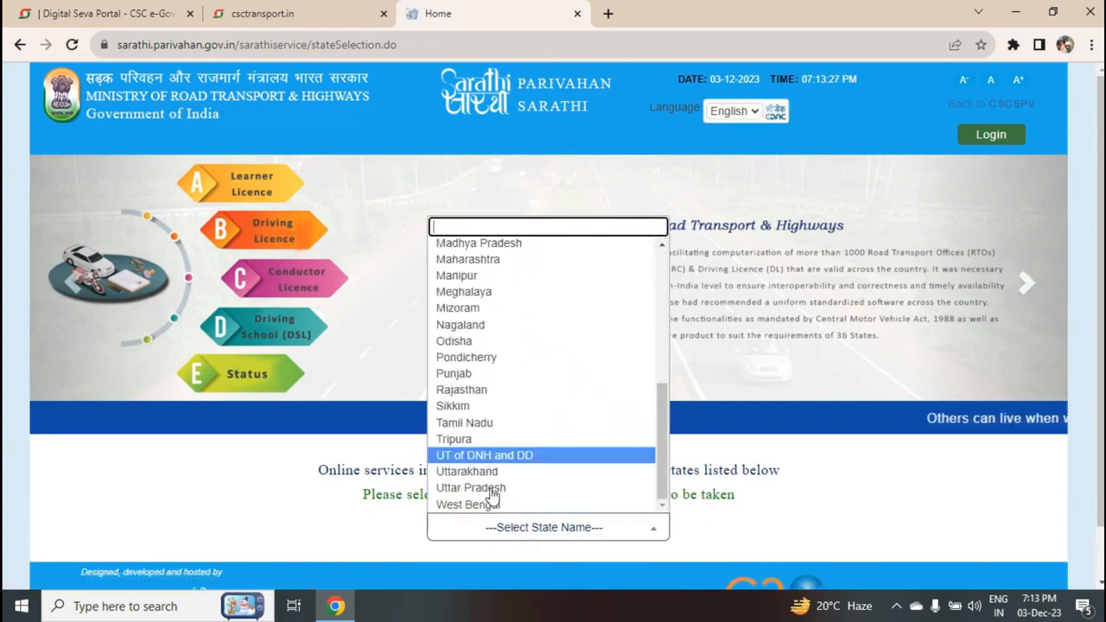
{"action": "left_click", "coordinate": [491, 486]}
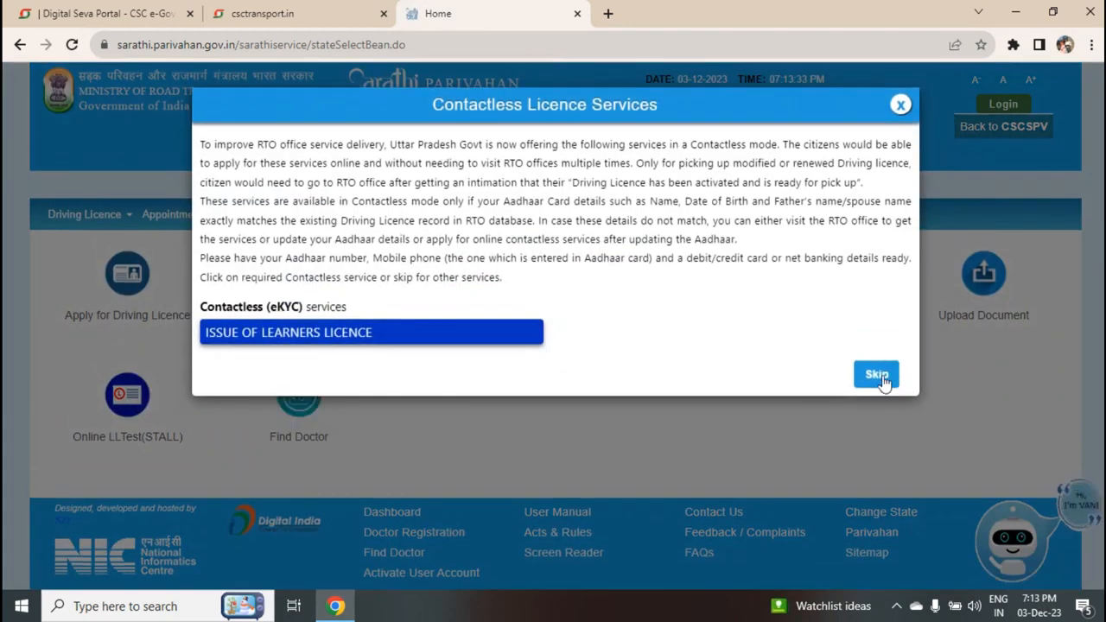
- Dismiss the contactless services popup and open Apply for Driving Licence past the instructions
{"action": "left_click", "coordinate": [873, 372]}
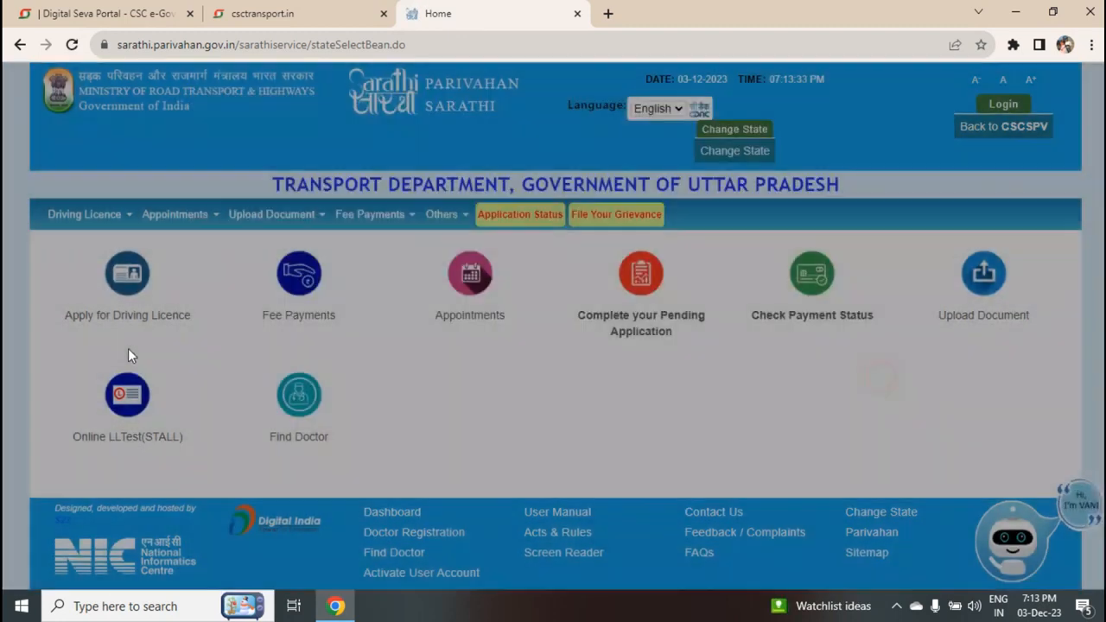
{"action": "left_click", "coordinate": [127, 275]}
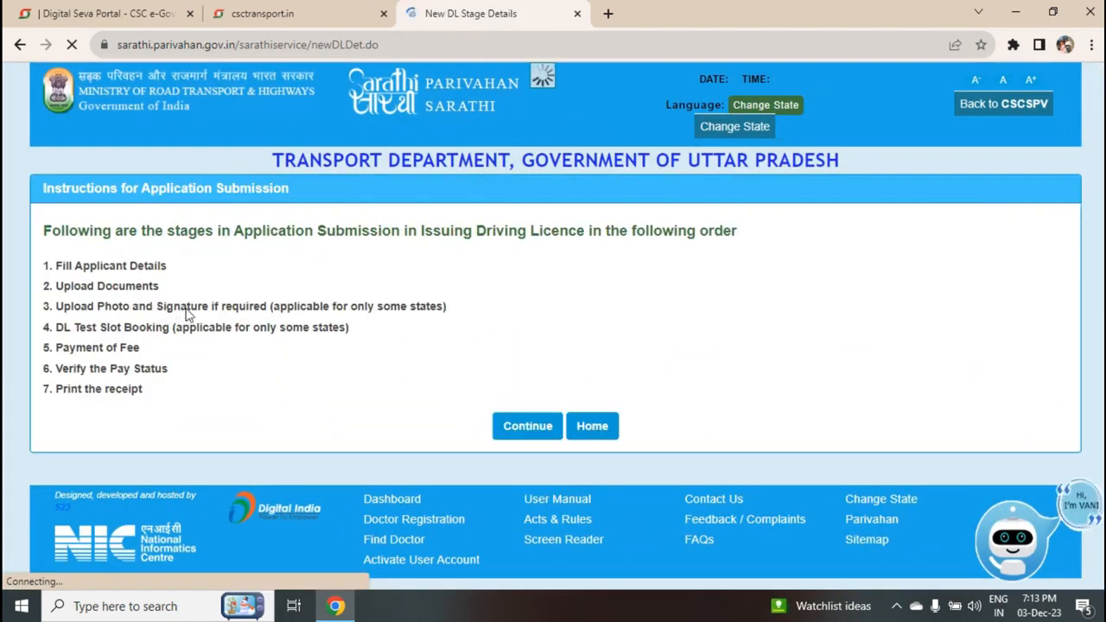
{"action": "left_click", "coordinate": [523, 432]}
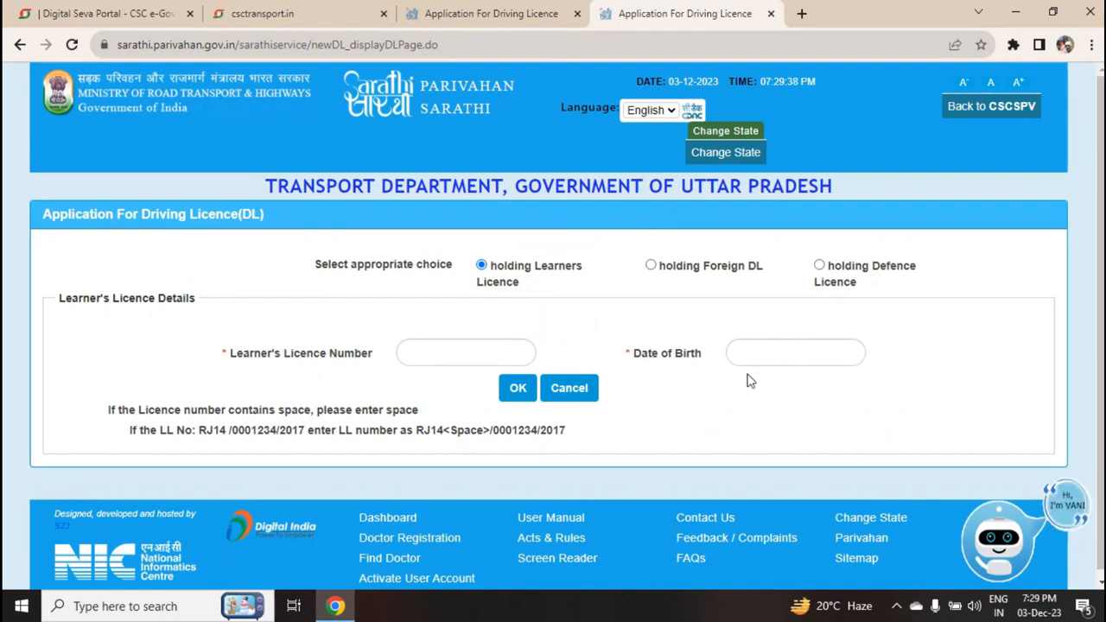
- Look up the learner licence details and choose VARANASI as the RTO office
{"action": "left_click", "coordinate": [448, 349]}
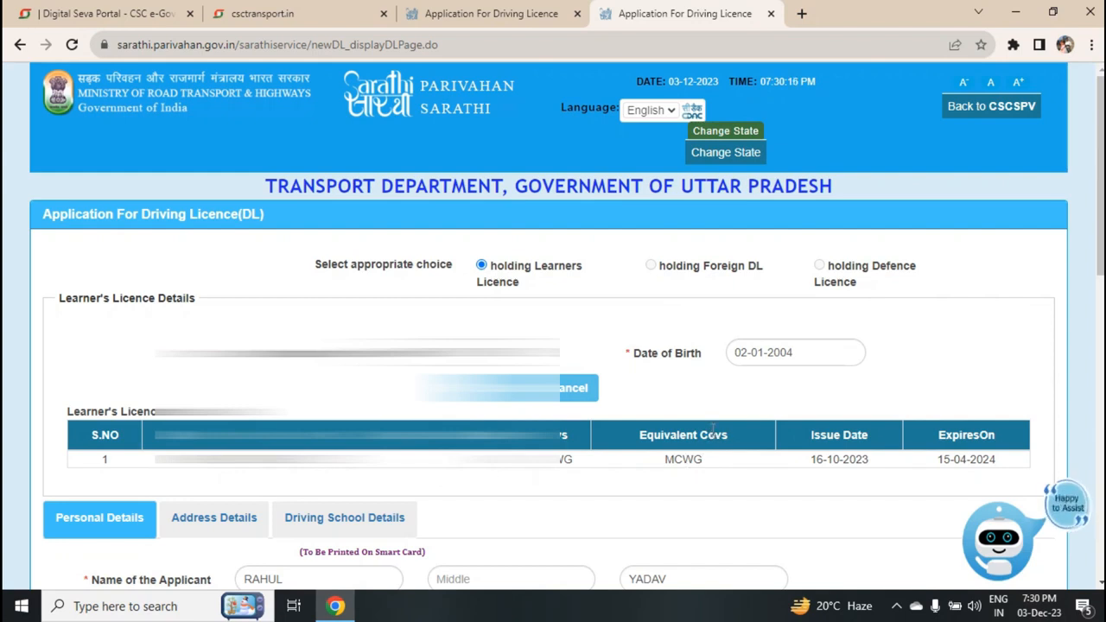
{"action": "scroll", "coordinate": [713, 433], "scroll_direction": "down", "scroll_amount": 5}
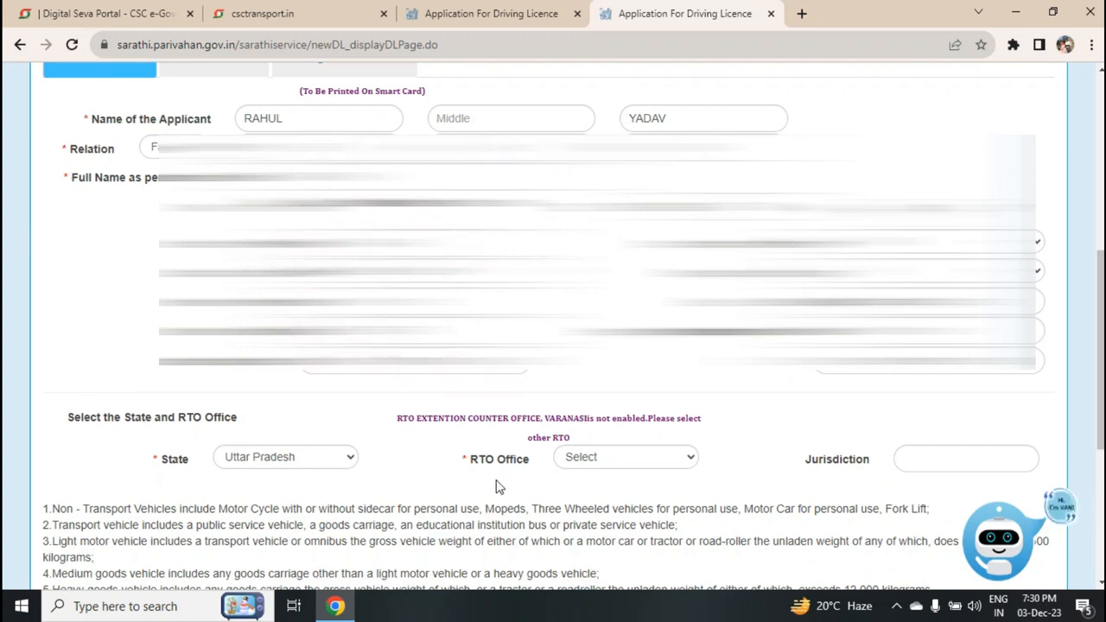
{"action": "left_click", "coordinate": [592, 458]}
{"action": "scroll", "coordinate": [662, 406], "scroll_direction": "down", "scroll_amount": 8}
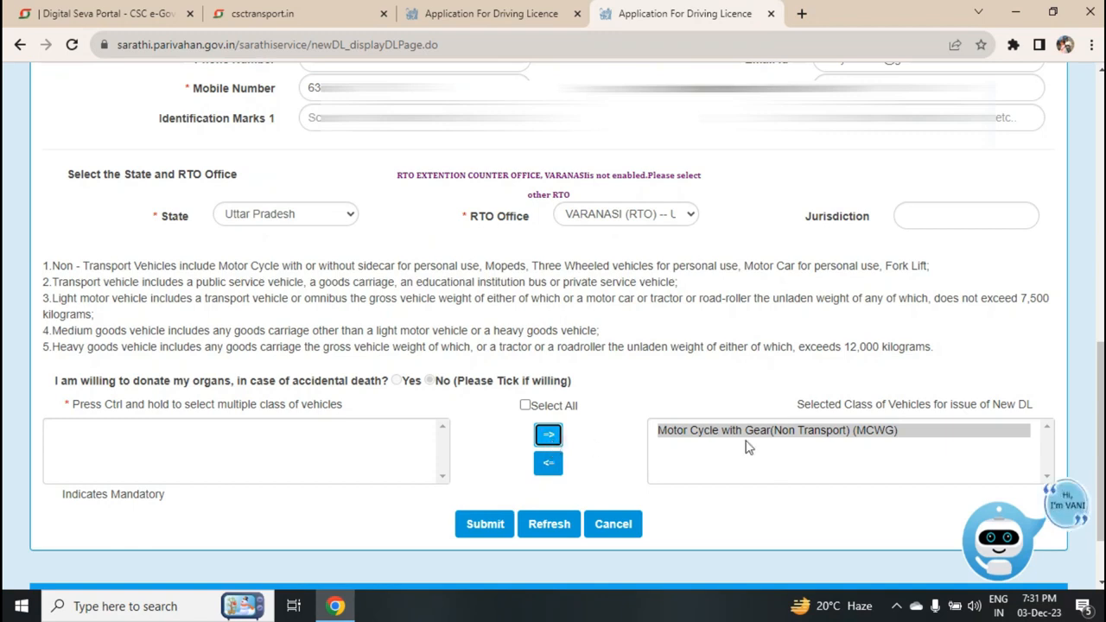
- Move MCWG into the selected vehicle classes and submit the application
{"action": "left_click", "coordinate": [549, 467]}
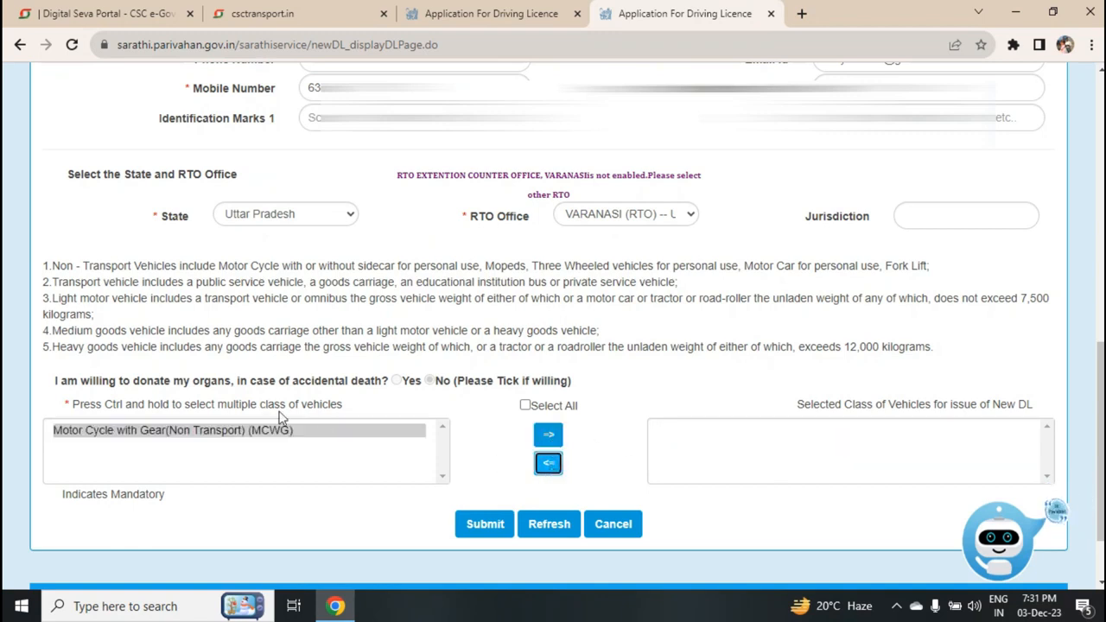
{"action": "left_click", "coordinate": [549, 435]}
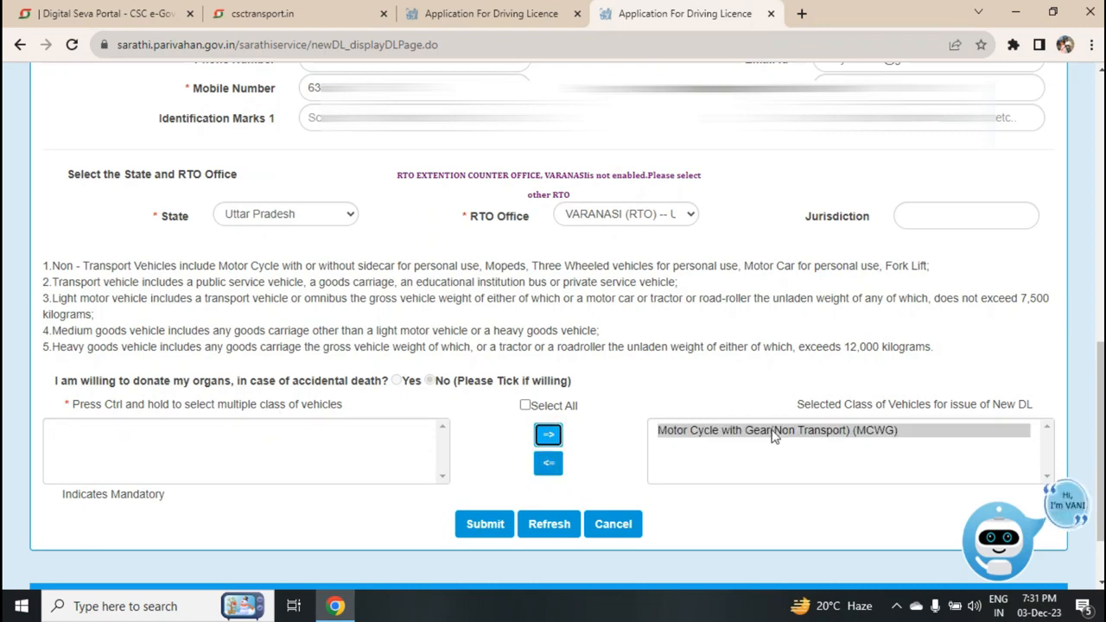
{"action": "left_click", "coordinate": [473, 527]}
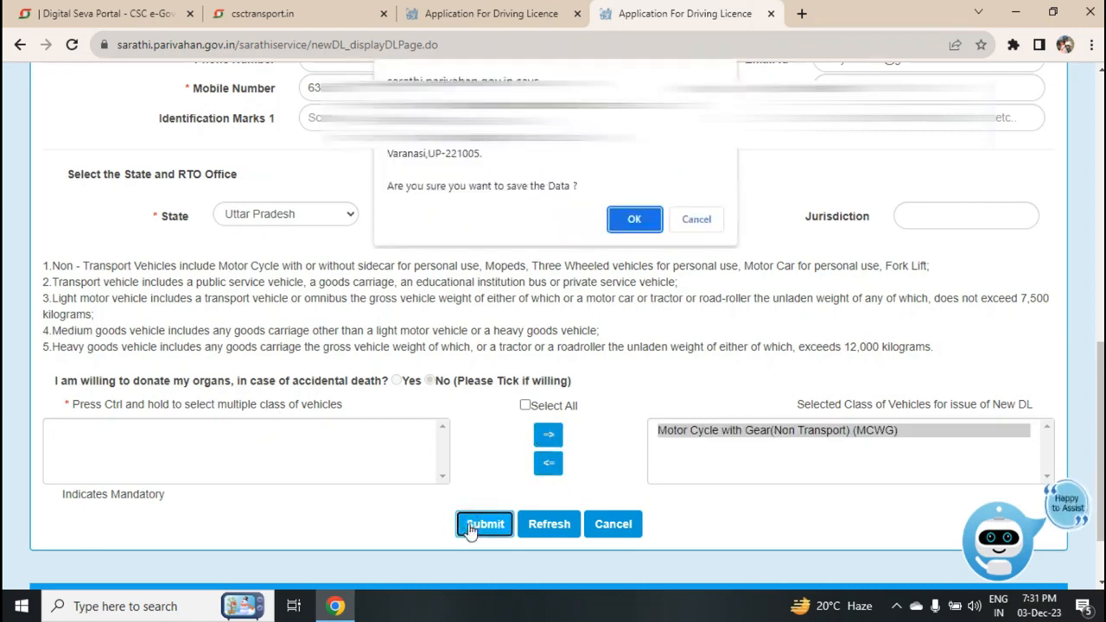
- Confirm saving, acknowledge the Congratulations alert, and review the Application Reference Slip
{"action": "left_click", "coordinate": [637, 223]}
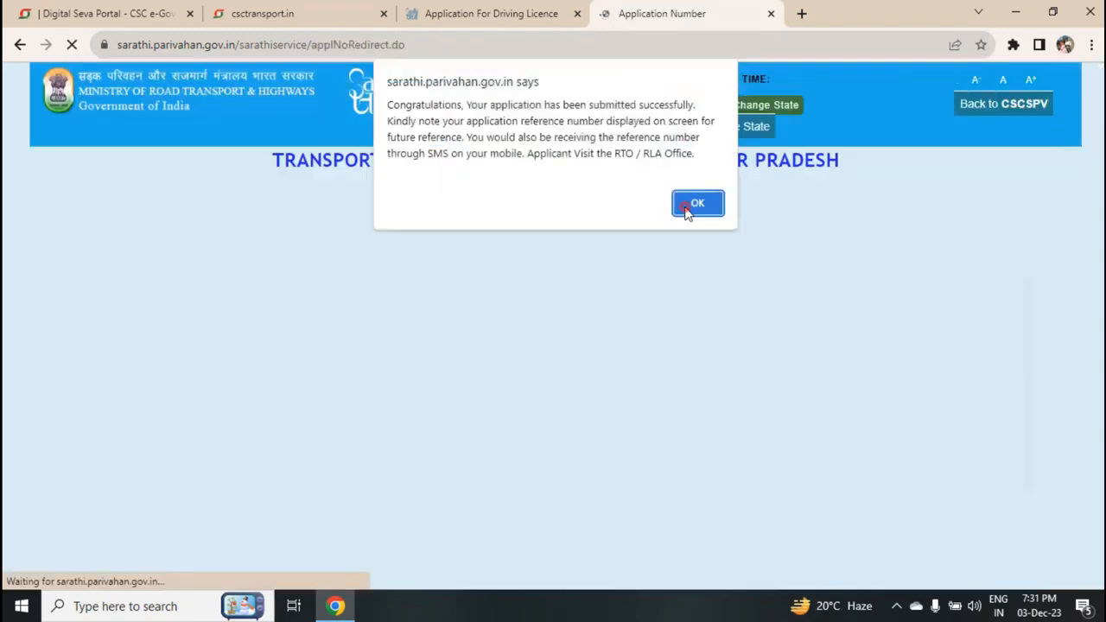
{"action": "left_click", "coordinate": [691, 204]}
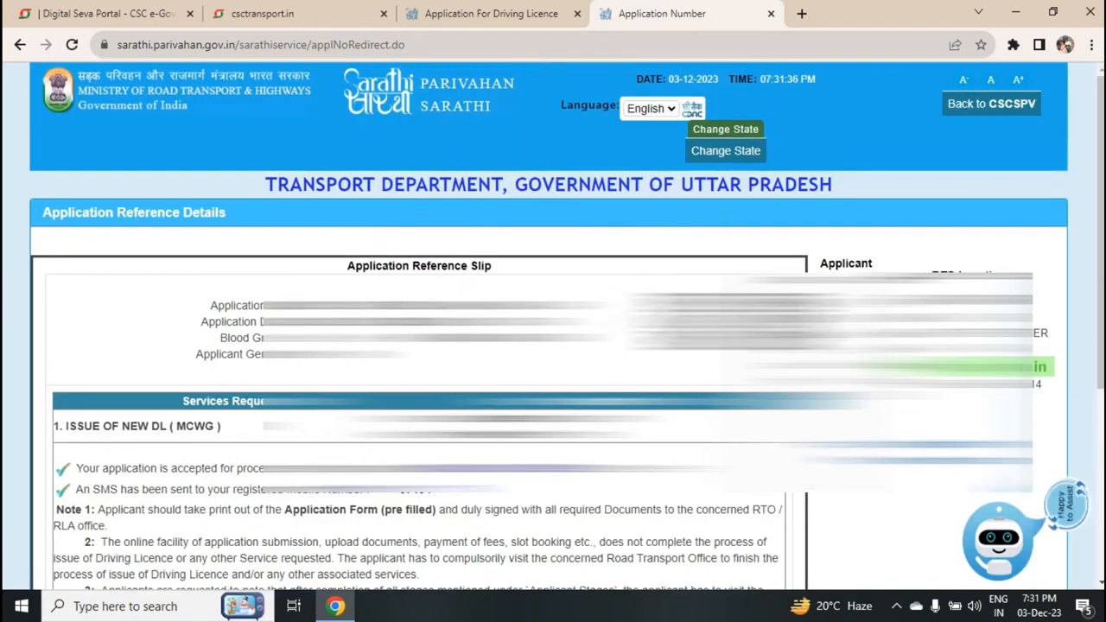
{"action": "scroll", "coordinate": [687, 329], "scroll_direction": "down", "scroll_amount": 4}
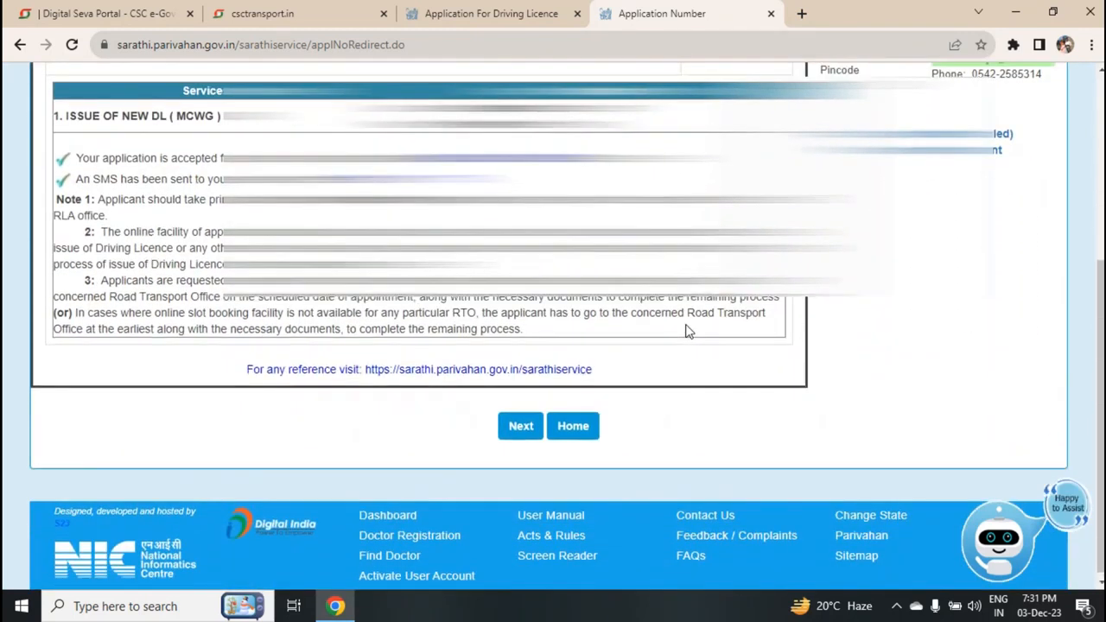
{"action": "scroll", "coordinate": [689, 331], "scroll_direction": "up", "scroll_amount": 1}
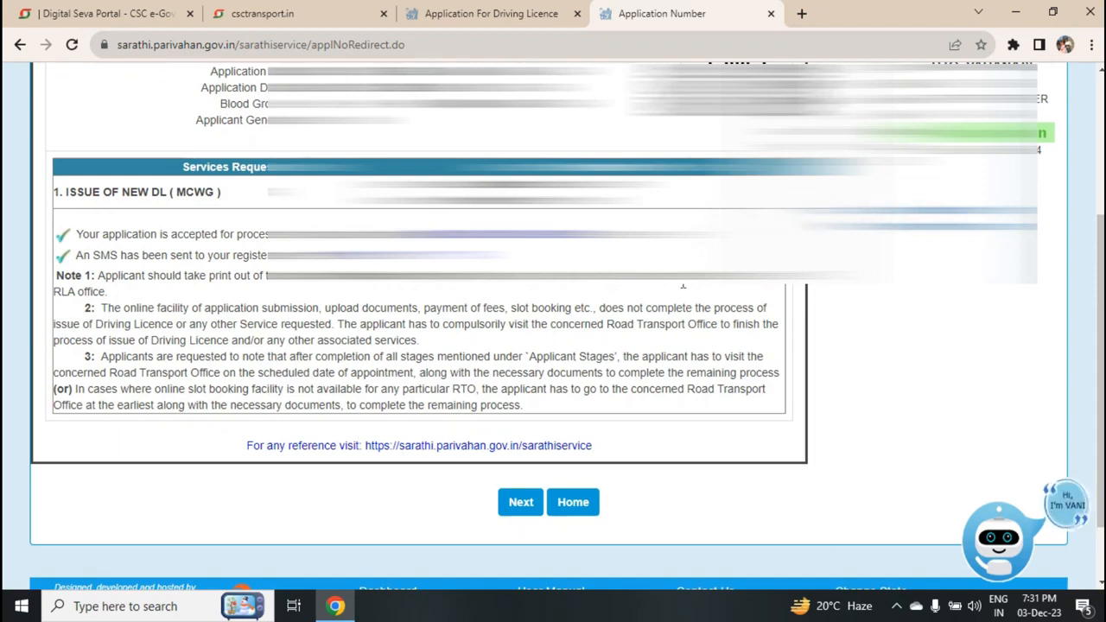
- Continue to the application status check and submit the captcha
{"action": "left_click", "coordinate": [521, 509]}
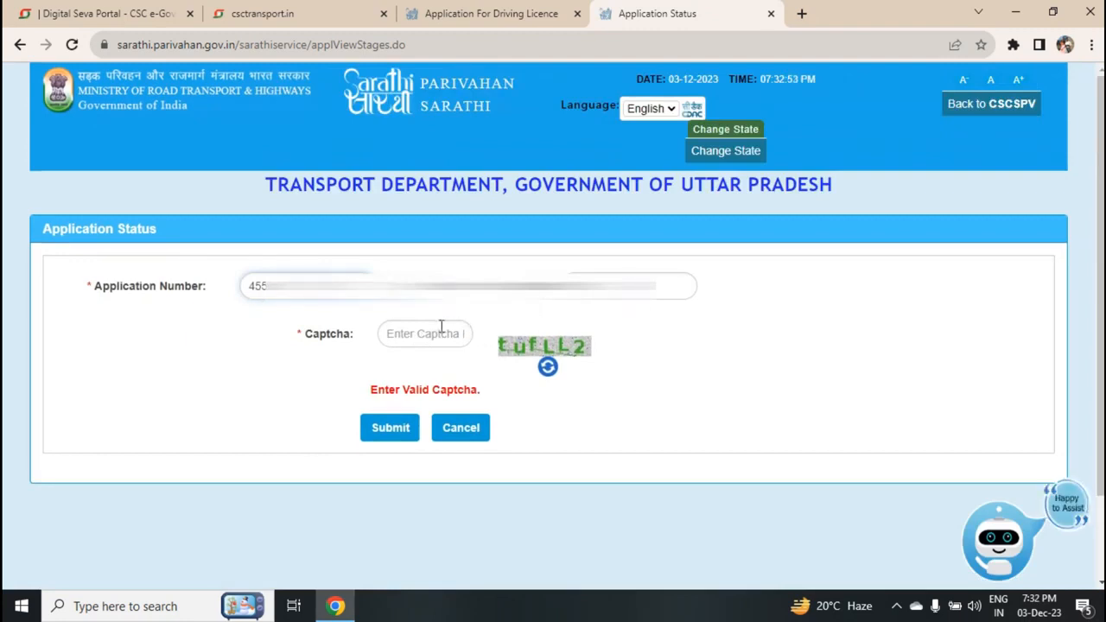
{"action": "type", "text": "tuf"}
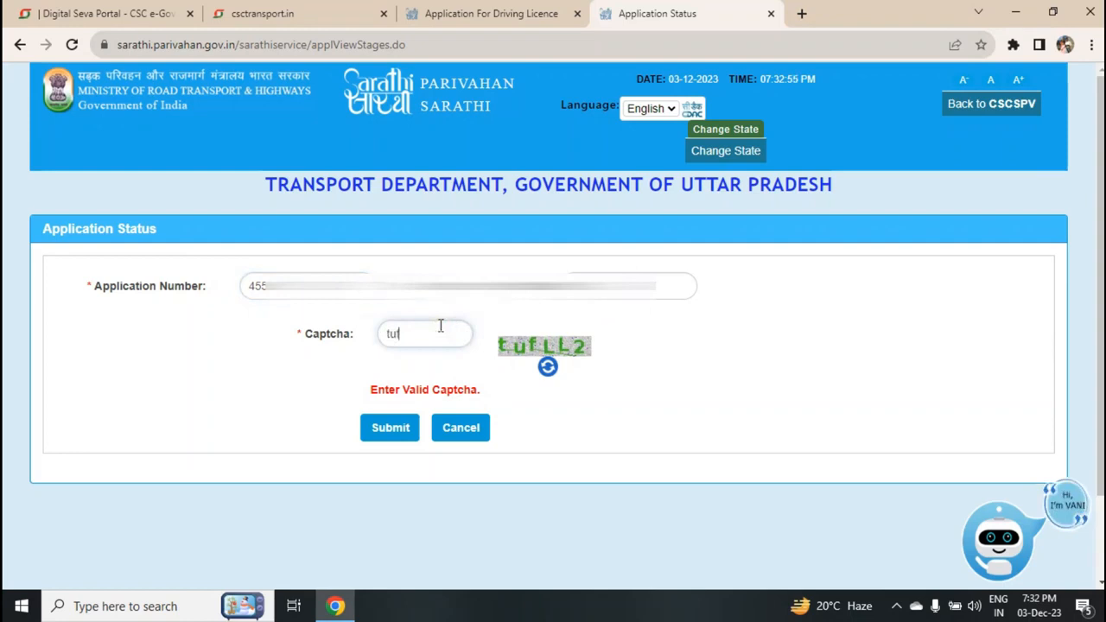
{"action": "type", "text": "LL2"}
{"action": "key", "text": "Tab"}
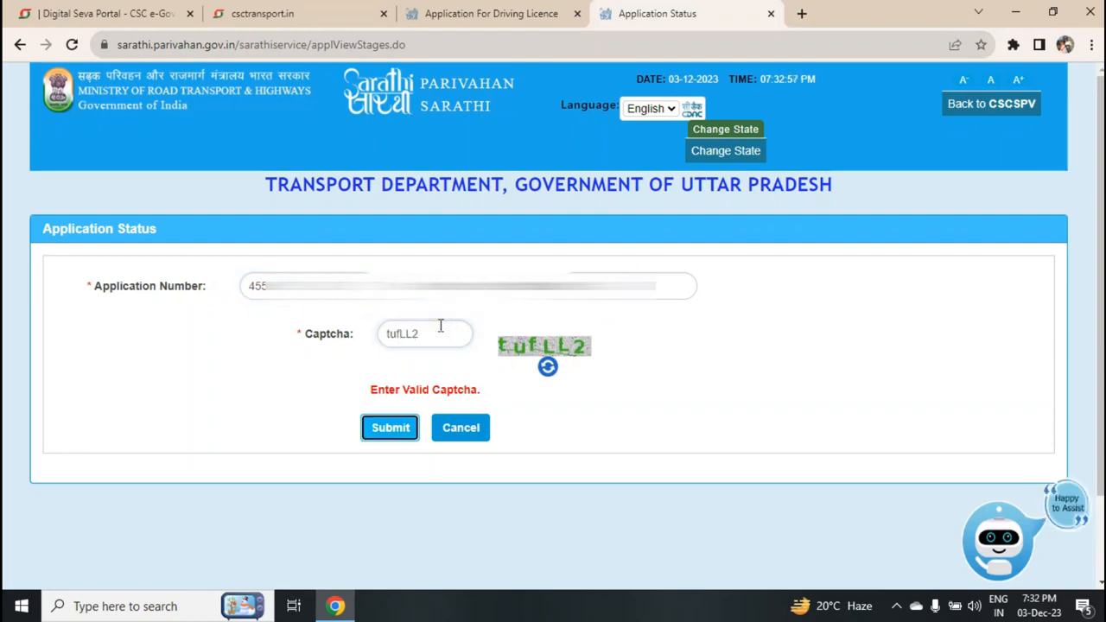
{"action": "key", "text": "Return"}
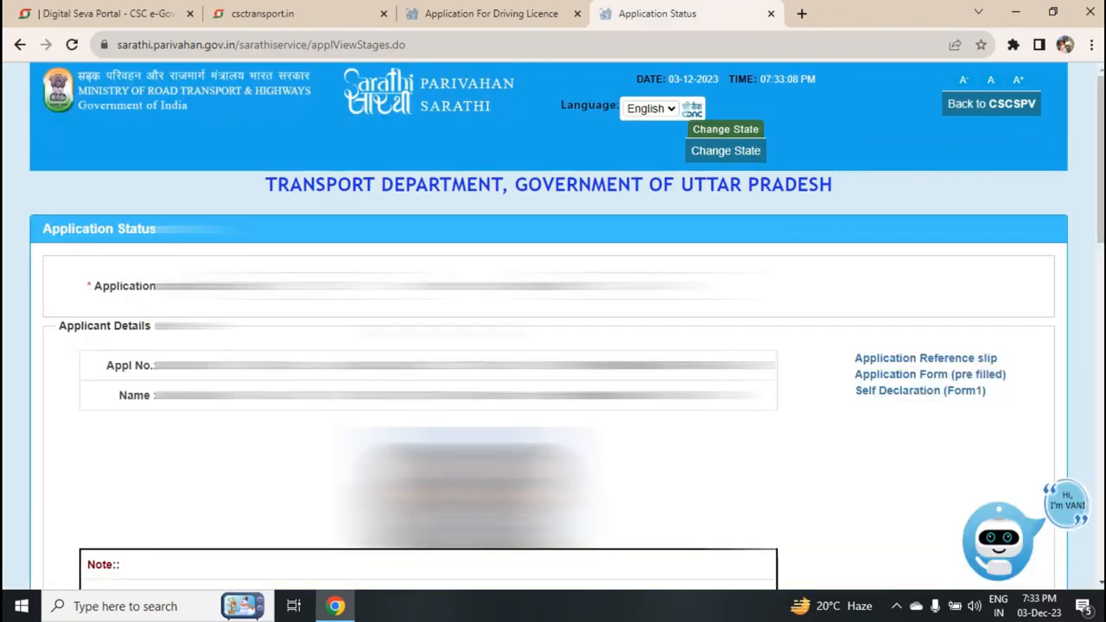
- Review the pending stages and proceed with Upload Documents selected
{"action": "scroll", "coordinate": [553, 329], "scroll_direction": "down", "scroll_amount": 10}
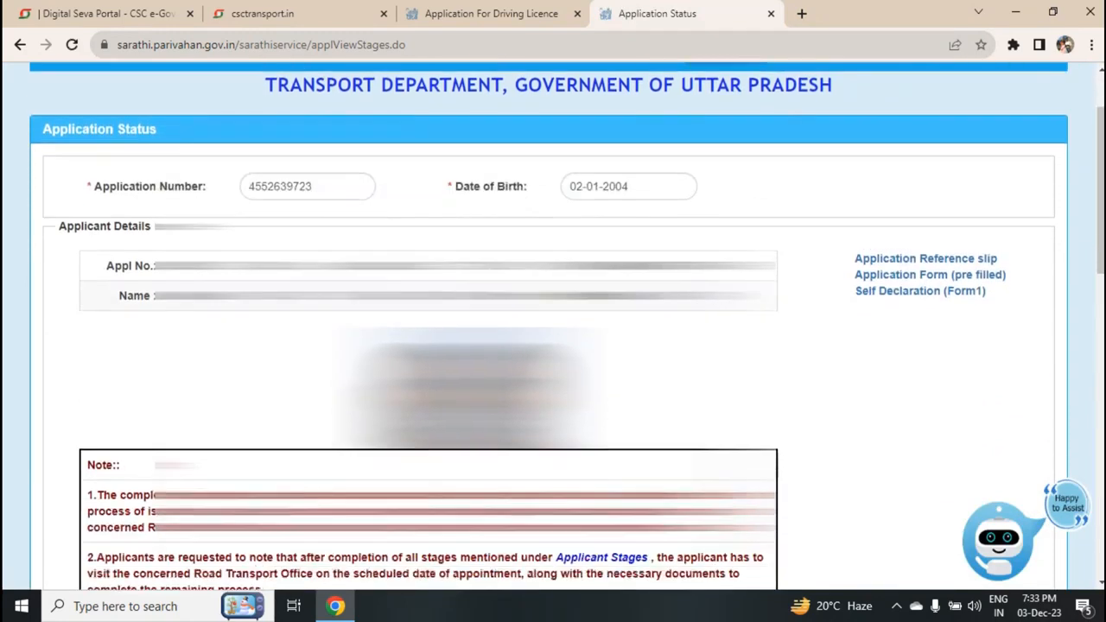
{"action": "scroll", "coordinate": [441, 311], "scroll_direction": "up", "scroll_amount": 3}
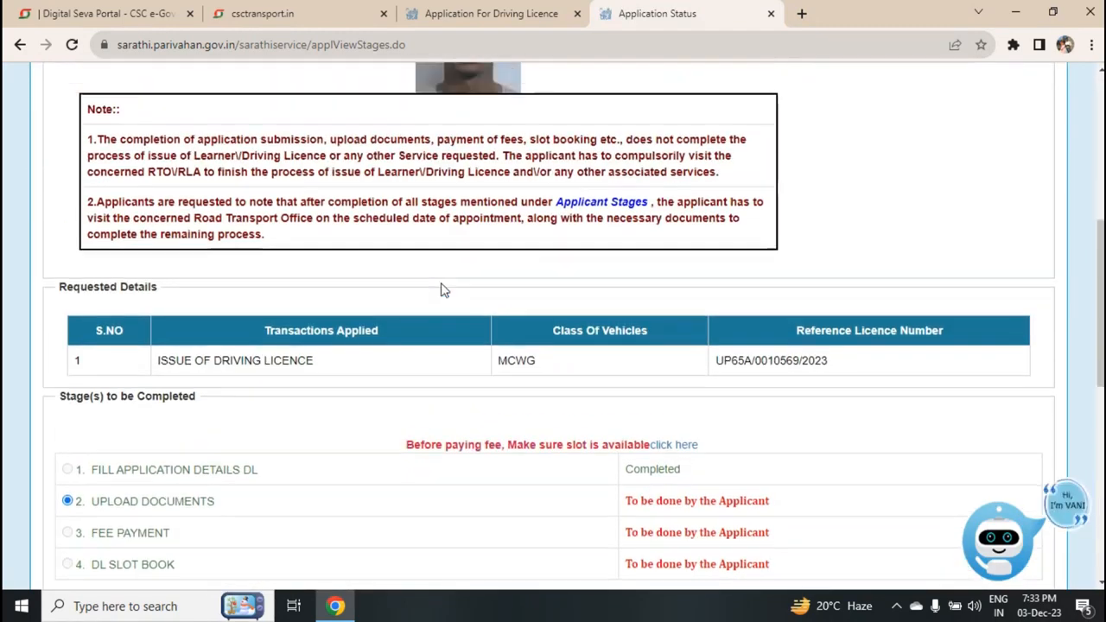
{"action": "scroll", "coordinate": [443, 299], "scroll_direction": "down", "scroll_amount": 3}
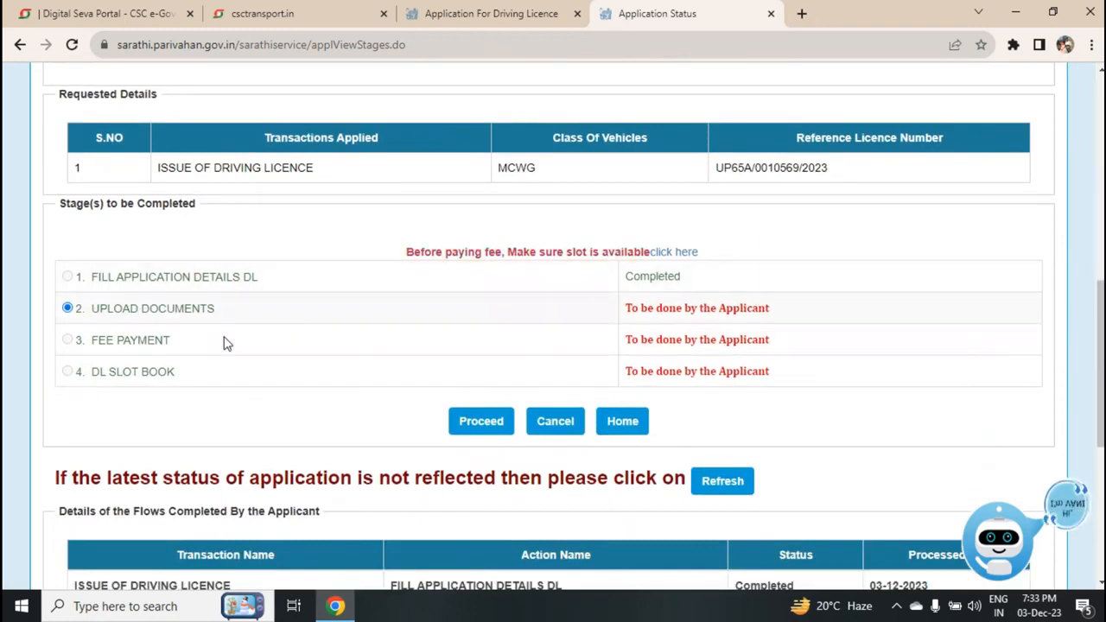
{"action": "left_click", "coordinate": [482, 424]}
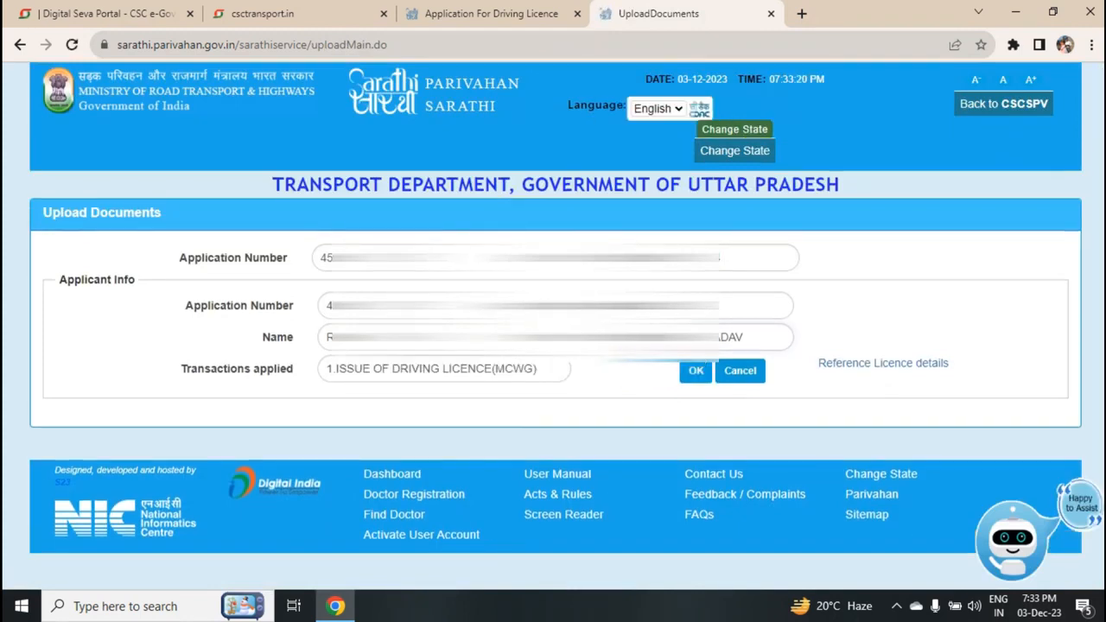
- Confirm applicant info and choose Address Proof (Present) with Aadhar Card With DOB as proof
{"action": "left_click", "coordinate": [697, 373]}
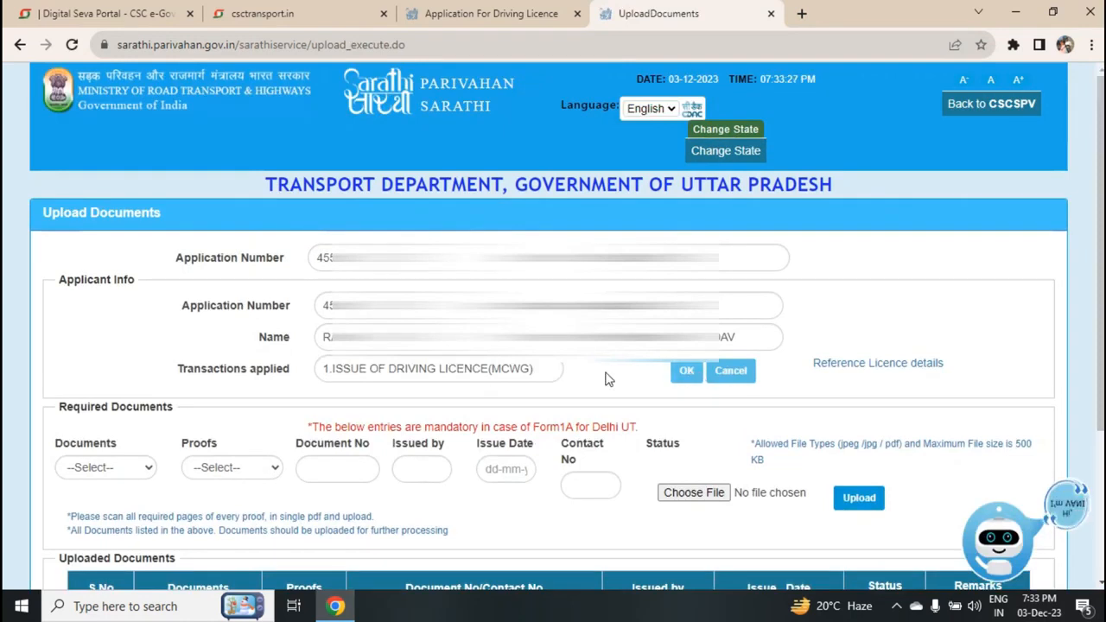
{"action": "left_click", "coordinate": [121, 468]}
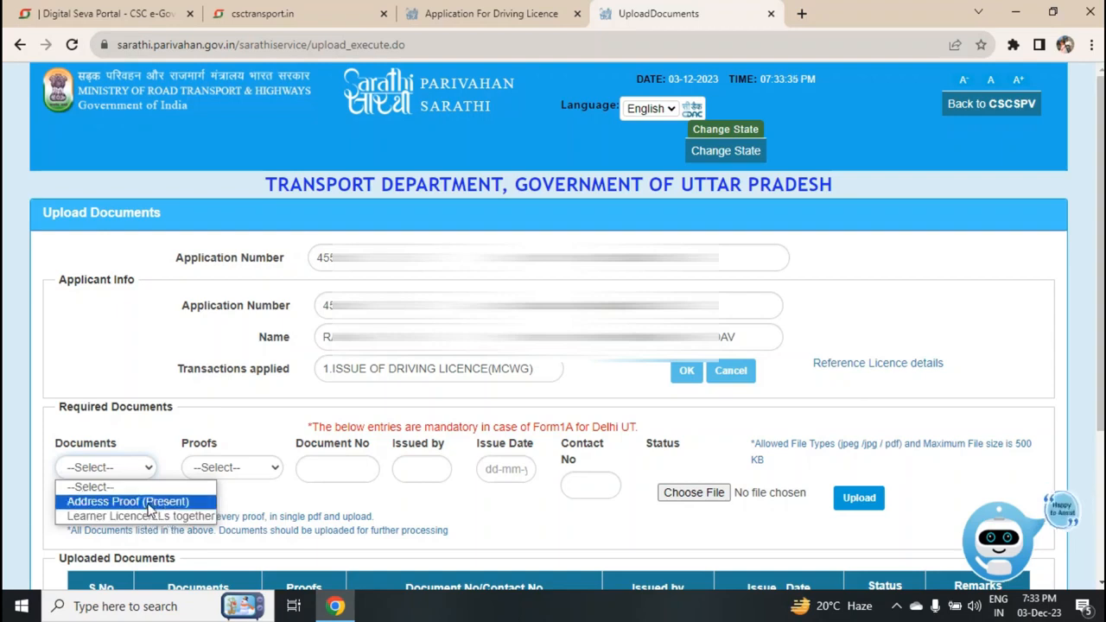
{"action": "left_click", "coordinate": [150, 503]}
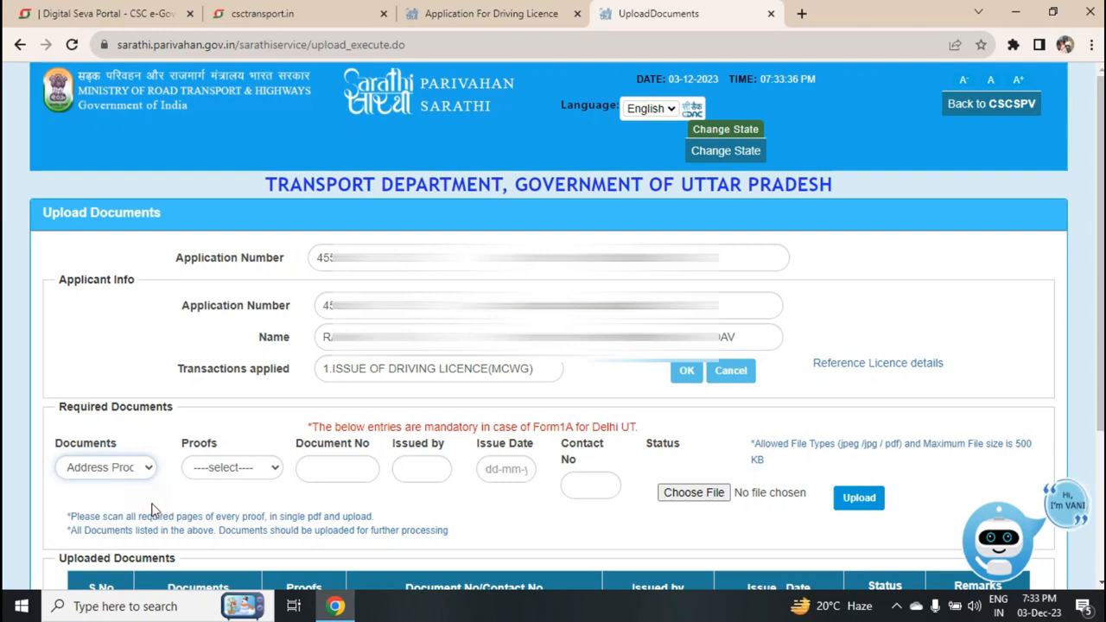
{"action": "left_click", "coordinate": [216, 471]}
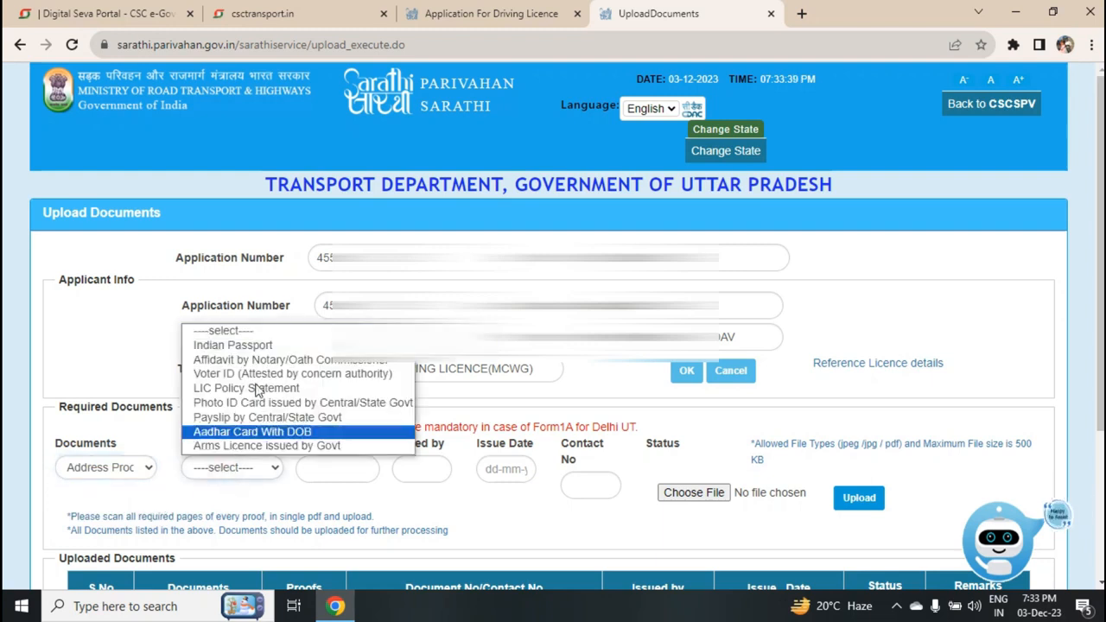
{"action": "left_click", "coordinate": [291, 432]}
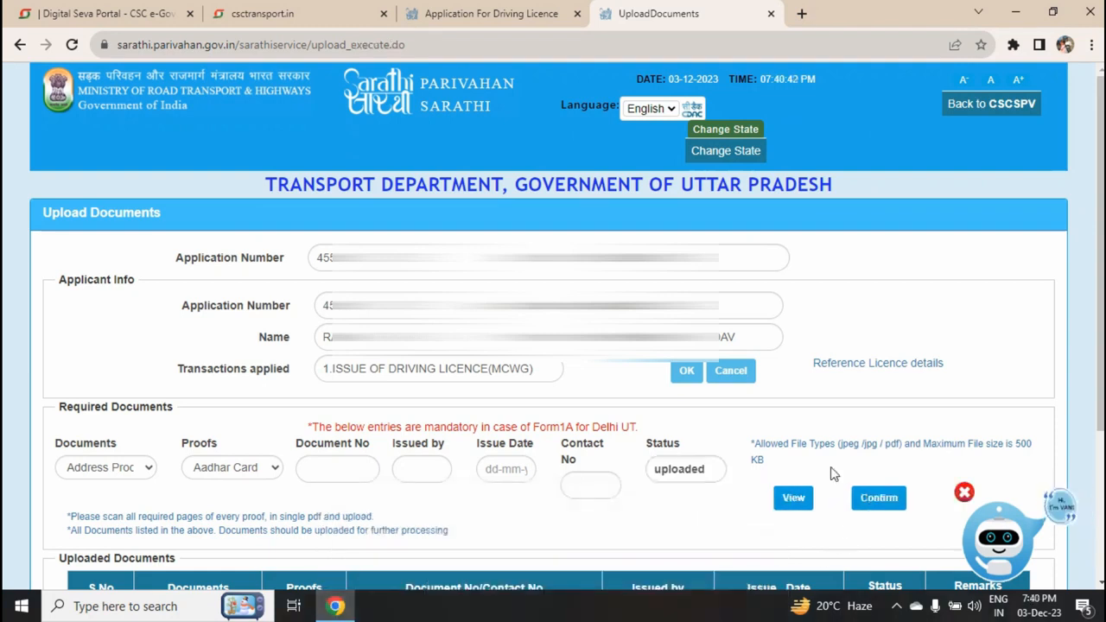
- Confirm the Aadhar address proof, then select Learner Licence/LLs together with Learner Licence proof
{"action": "left_click", "coordinate": [889, 503]}
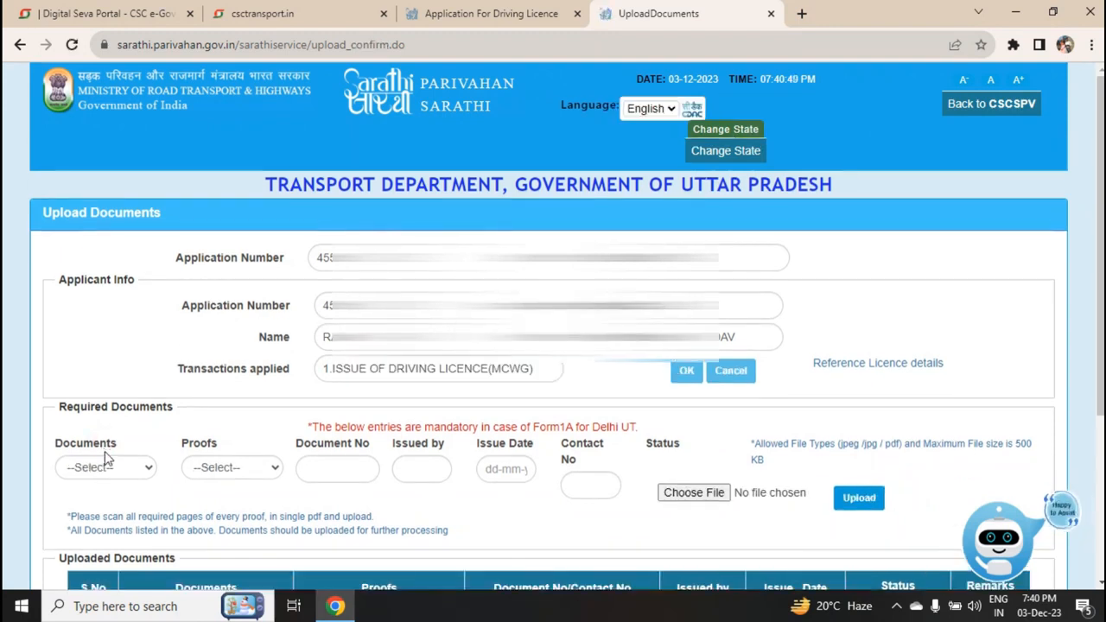
{"action": "left_click", "coordinate": [106, 463]}
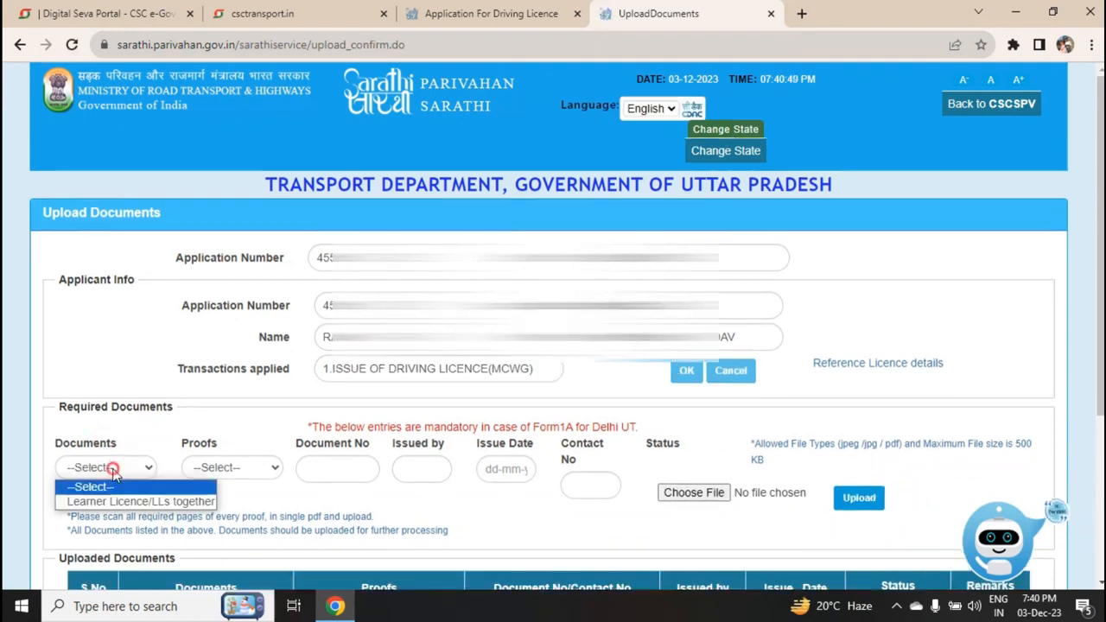
{"action": "left_click", "coordinate": [120, 502]}
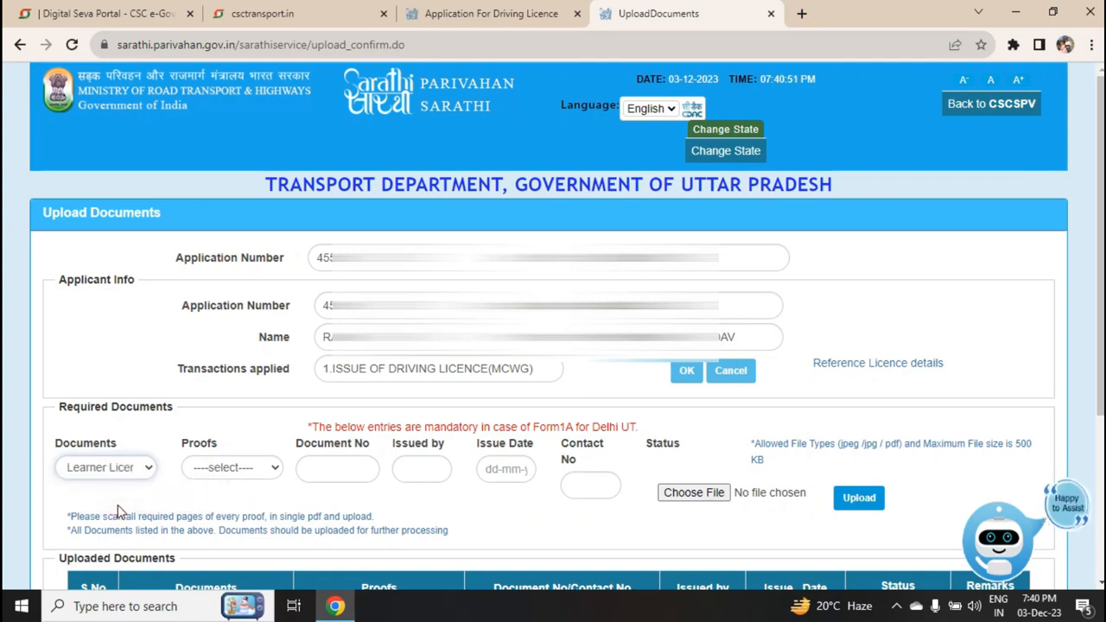
{"action": "left_click", "coordinate": [236, 468]}
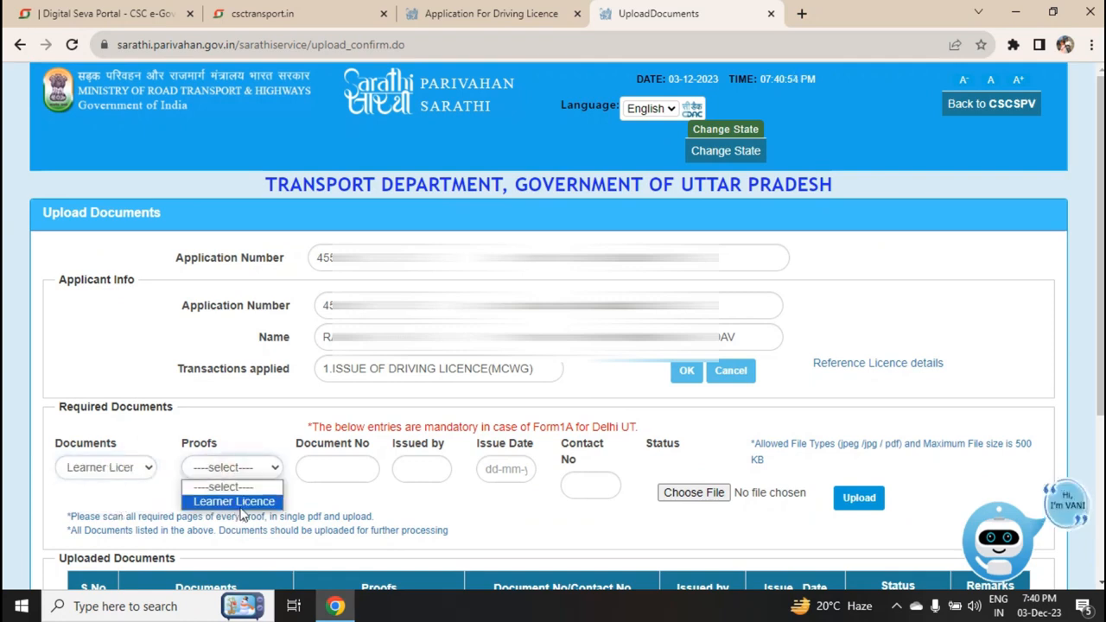
{"action": "left_click", "coordinate": [242, 509]}
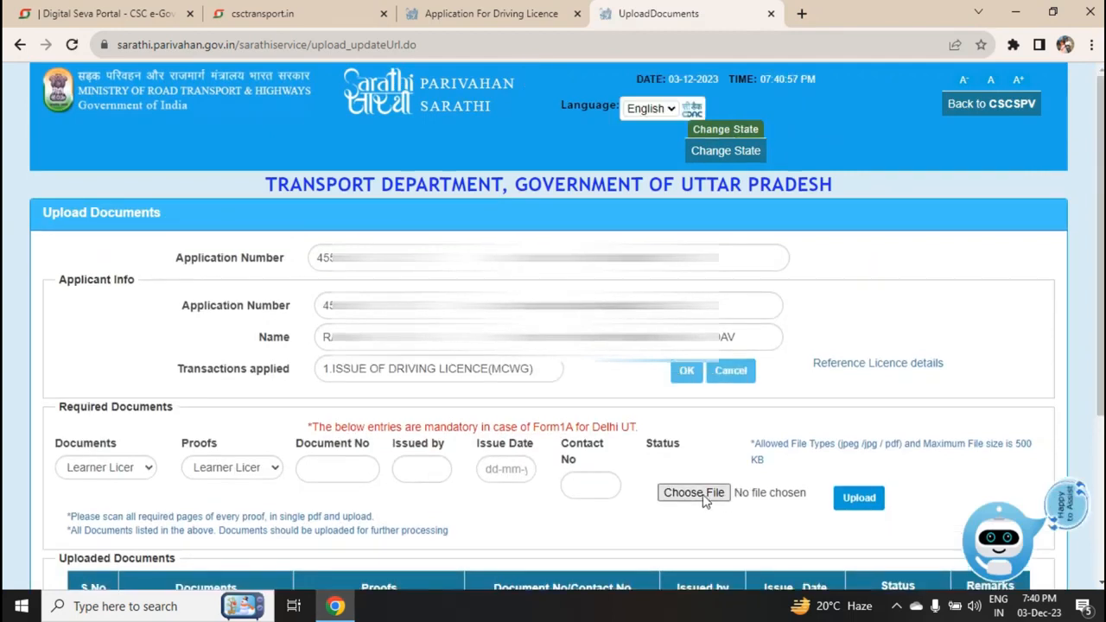
- Attach LL.pdf, upload it, and confirm it as the learner licence
{"action": "left_click", "coordinate": [704, 500]}
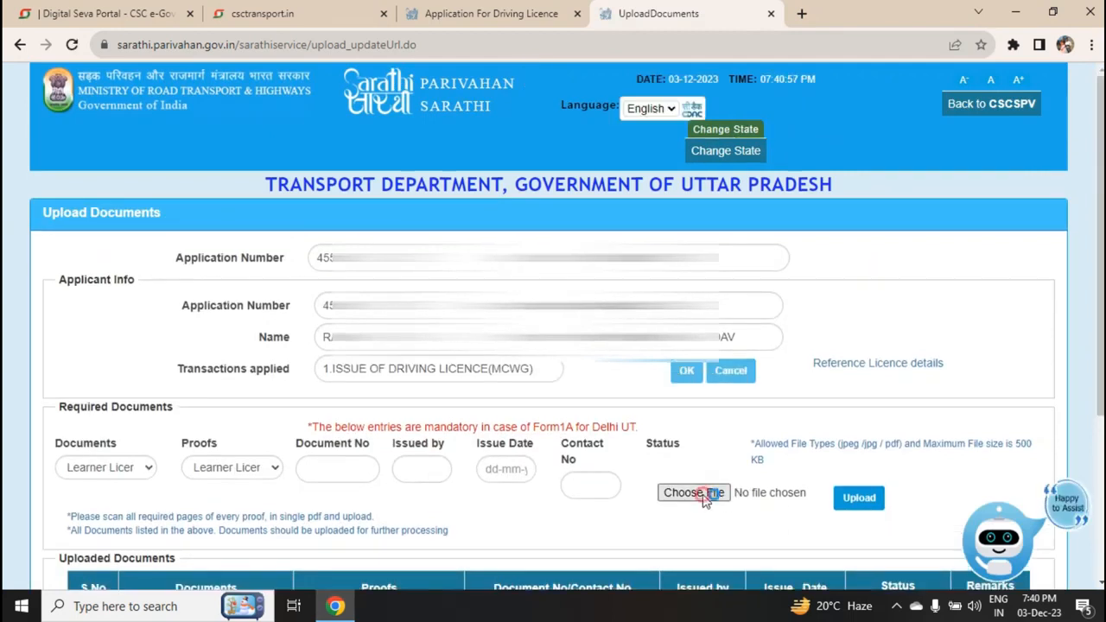
{"action": "left_click", "coordinate": [188, 166]}
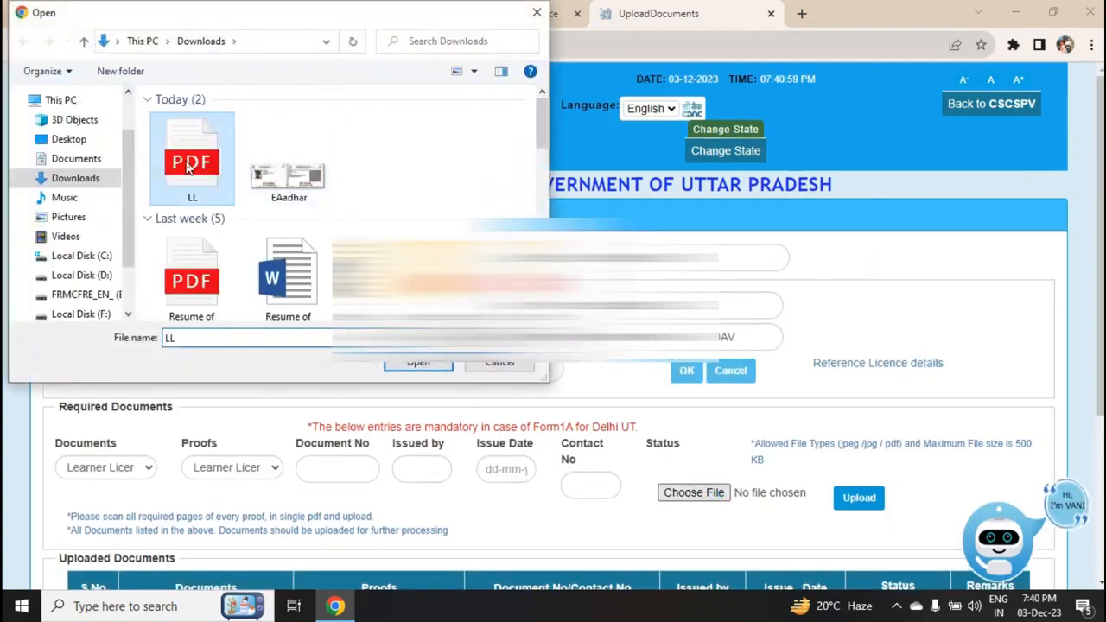
{"action": "left_click", "coordinate": [432, 364]}
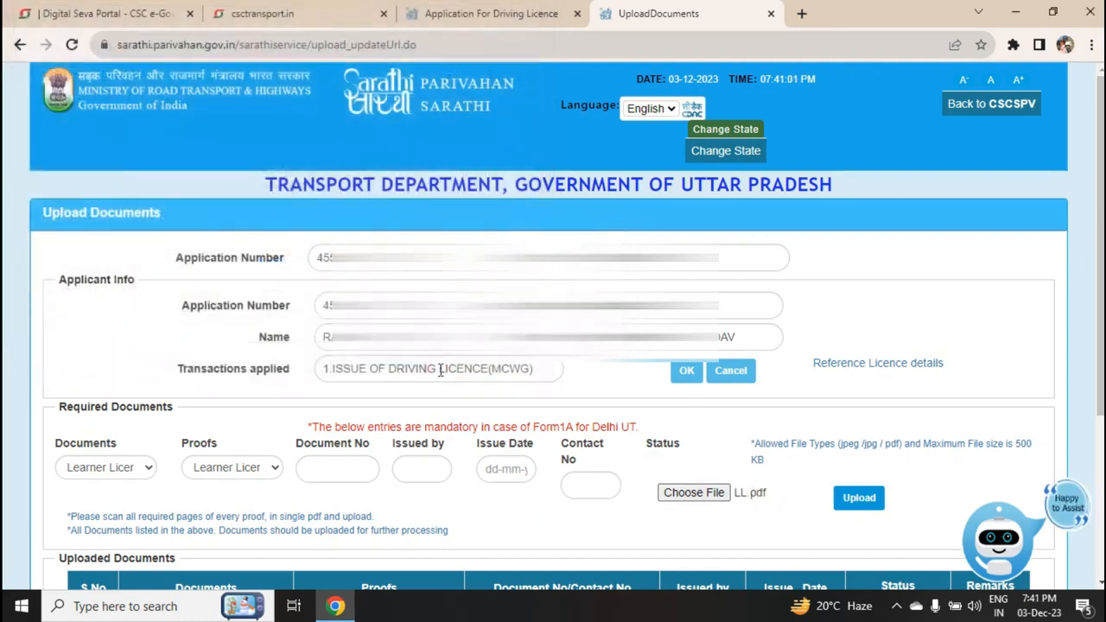
{"action": "left_click", "coordinate": [870, 505]}
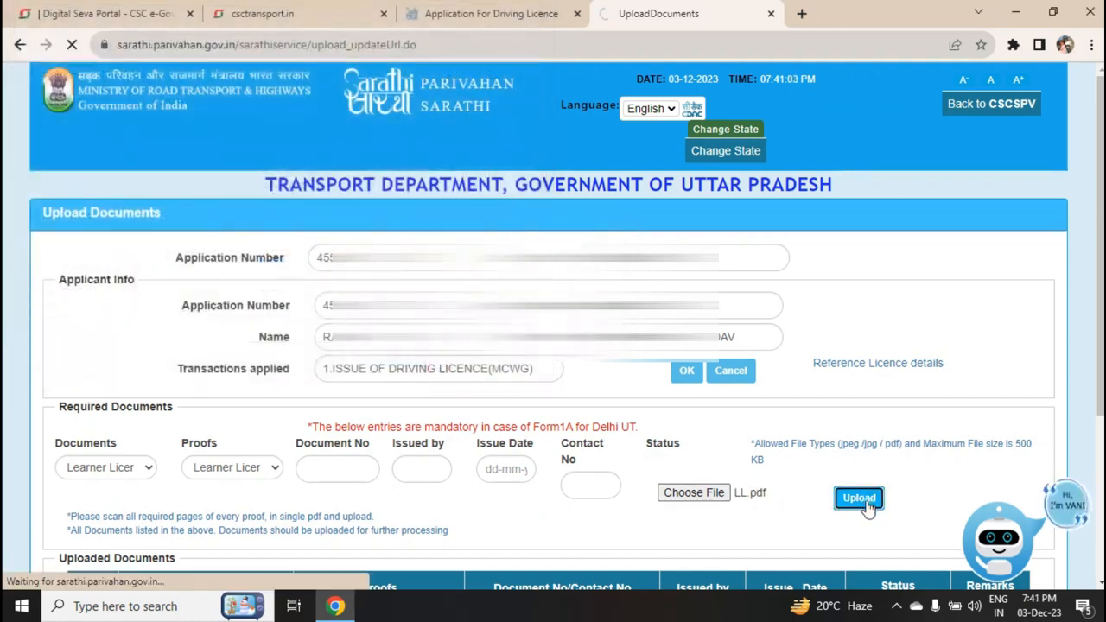
{"action": "left_click", "coordinate": [878, 501]}
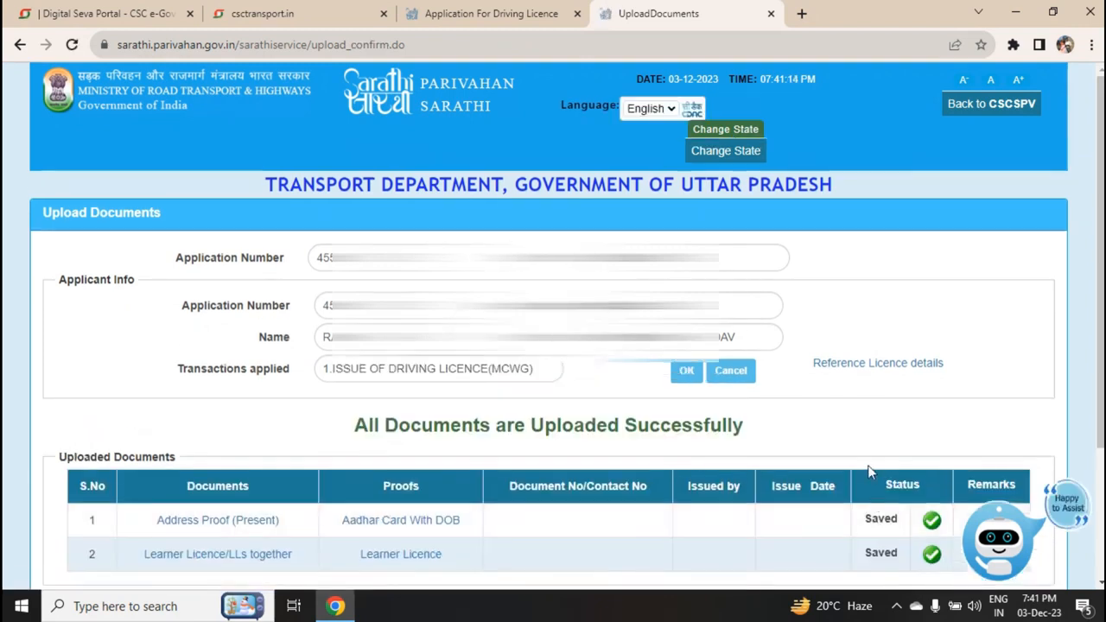
- Go on to the Application Status page showing Upload Documents completed
{"action": "scroll", "coordinate": [839, 438], "scroll_direction": "down", "scroll_amount": 2}
{"action": "left_click", "coordinate": [560, 443]}
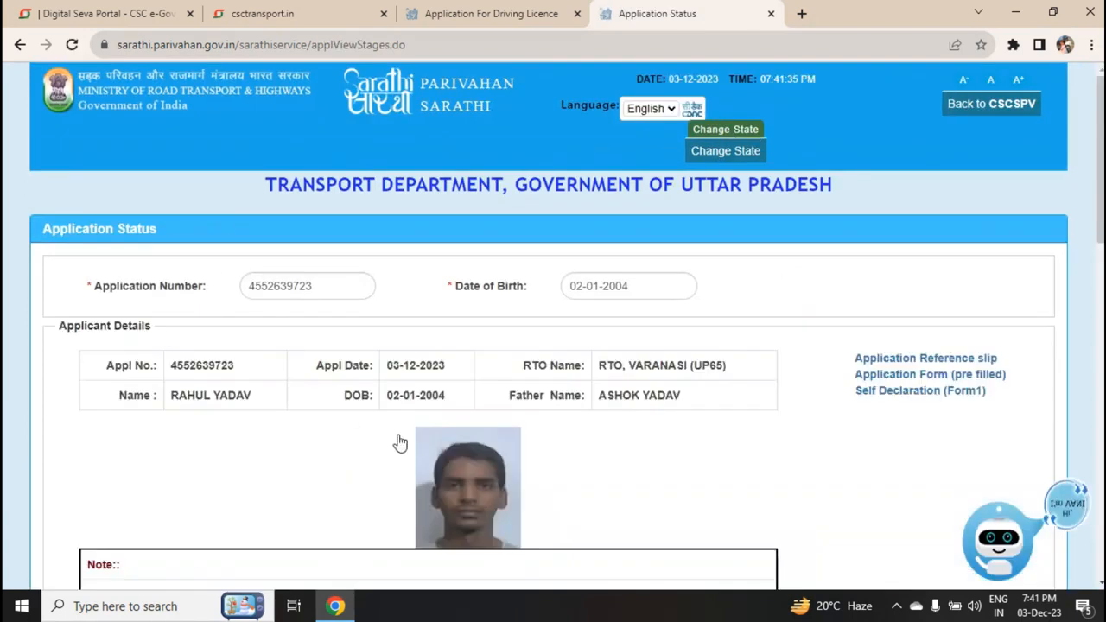
{"action": "scroll", "coordinate": [400, 442], "scroll_direction": "down", "scroll_amount": 5}
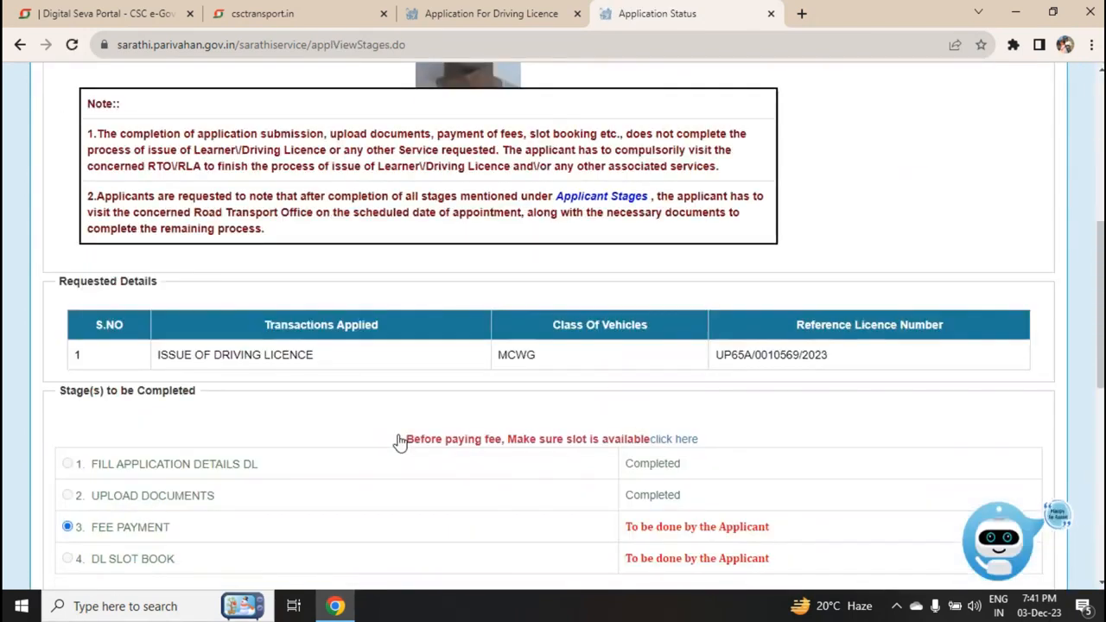
{"action": "scroll", "coordinate": [398, 443], "scroll_direction": "down", "scroll_amount": 1}
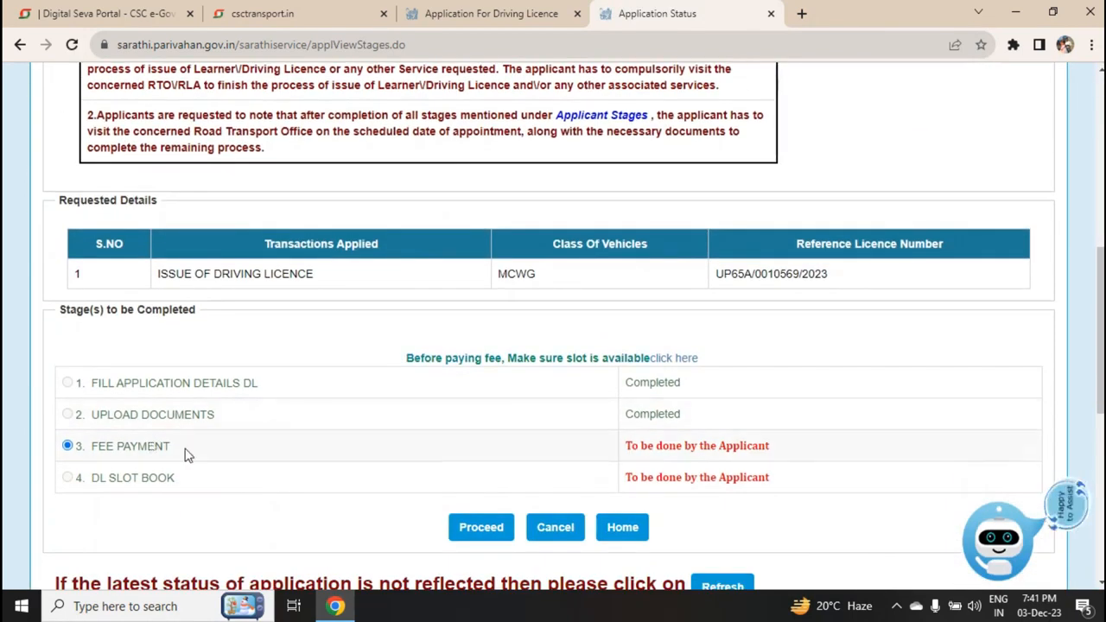
- Proceed to the Fee Payment stage and choose STATE BANK OF INDIA as the bank
{"action": "left_click", "coordinate": [481, 529]}
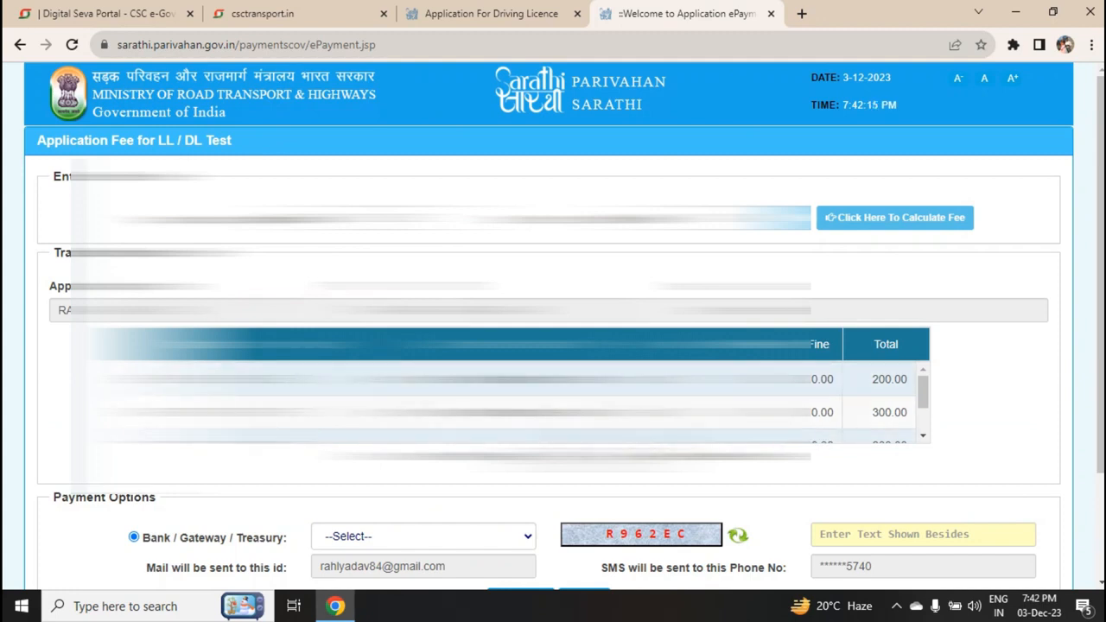
{"action": "scroll", "coordinate": [510, 407], "scroll_direction": "down", "scroll_amount": 2}
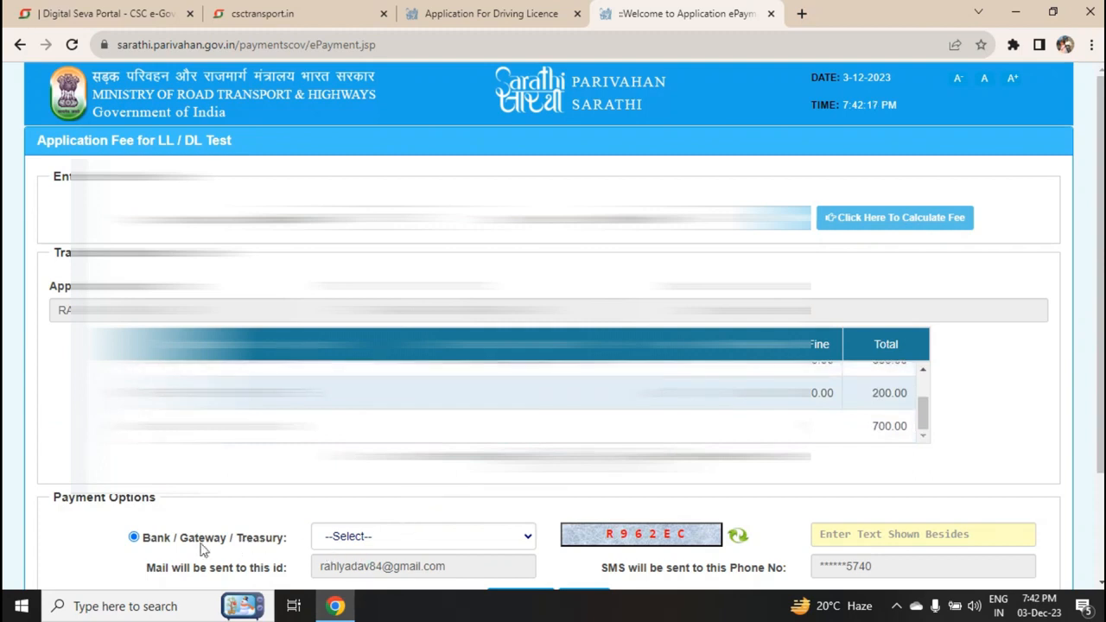
{"action": "left_click", "coordinate": [391, 536]}
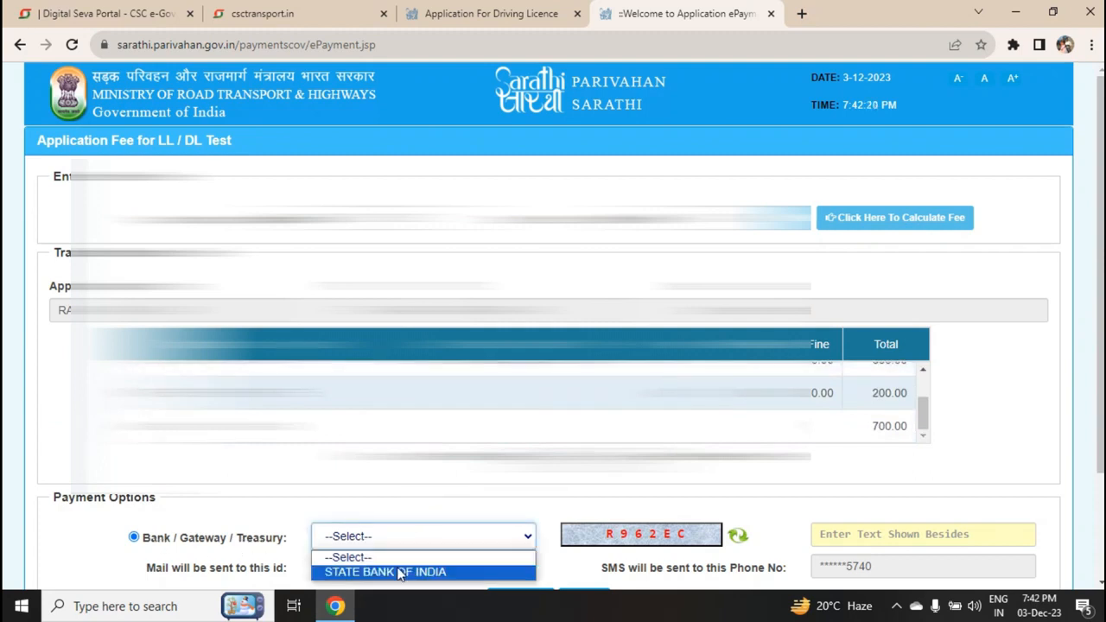
{"action": "left_click", "coordinate": [401, 572]}
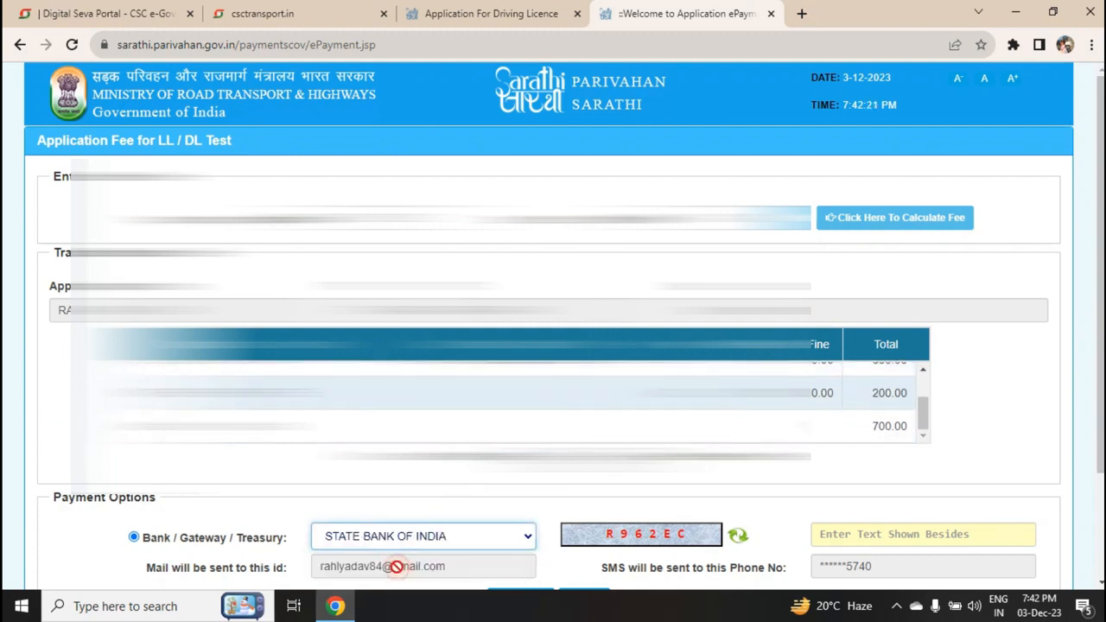
- Enter the captcha and submit the fee payment with Pay Now
{"action": "left_click", "coordinate": [873, 534]}
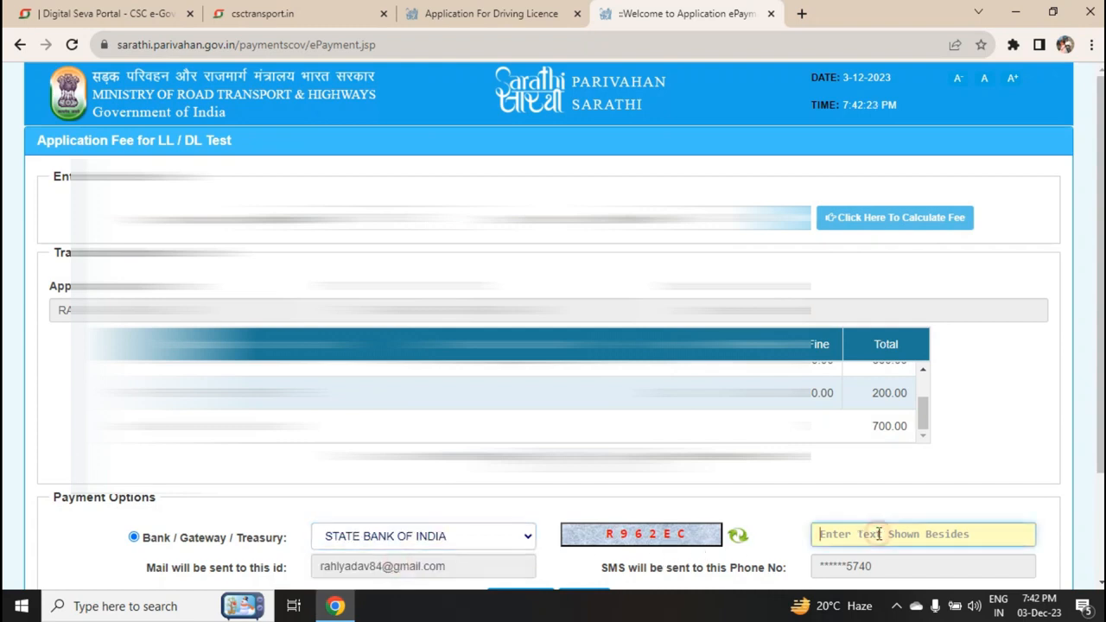
{"action": "type", "text": "R"}
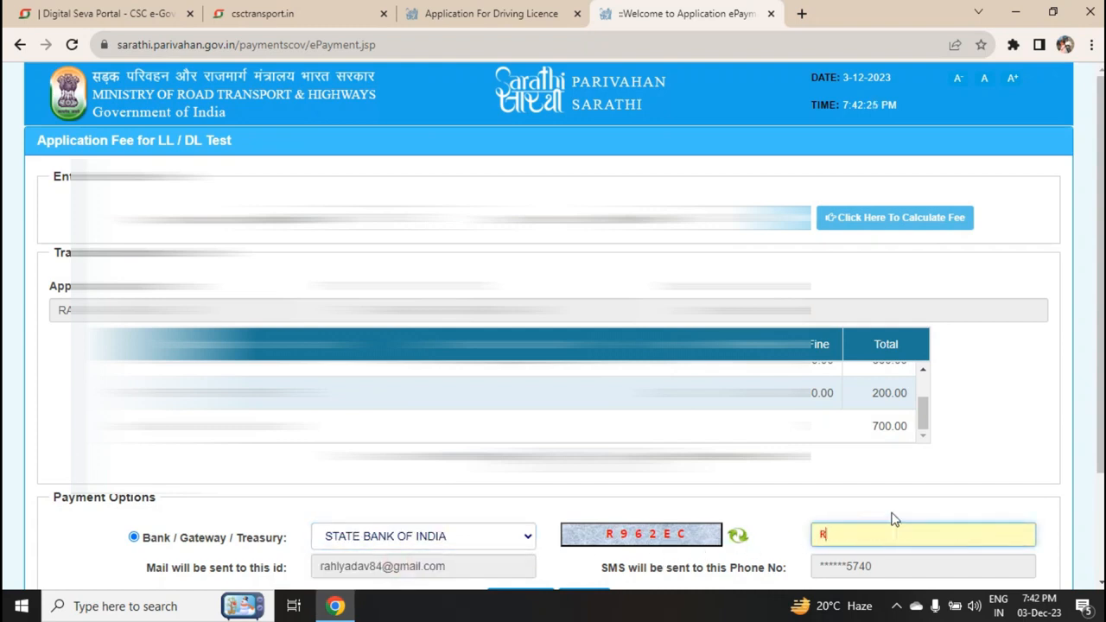
{"action": "type", "text": "962EC"}
{"action": "scroll", "coordinate": [894, 519], "scroll_direction": "down", "scroll_amount": 2}
{"action": "left_click", "coordinate": [518, 467]}
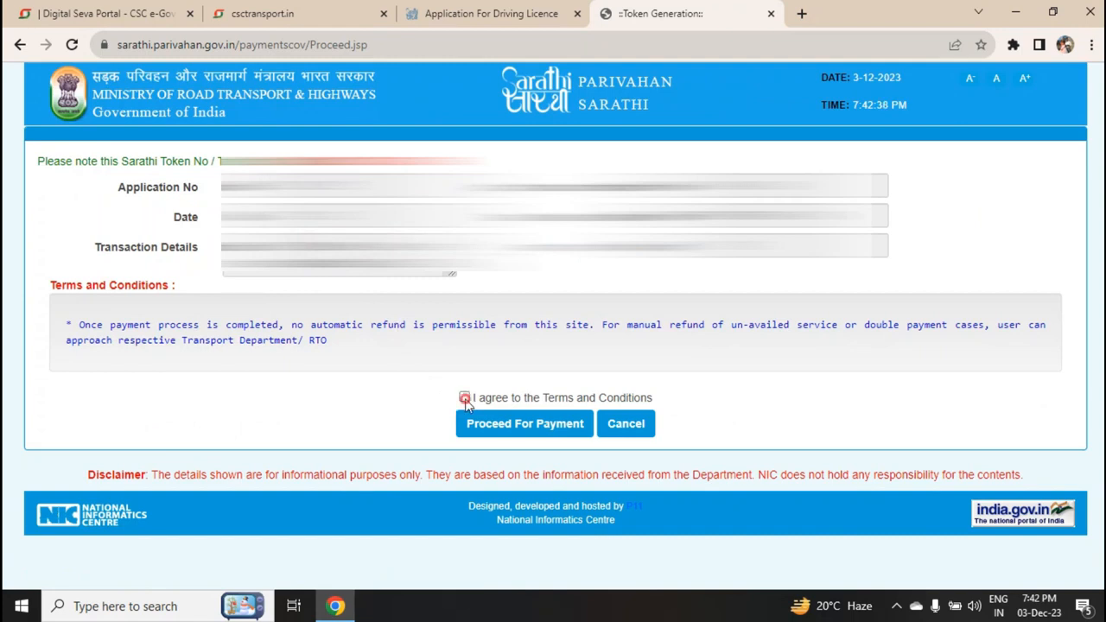
- Agree to the payment terms and continue to the bank payment page
{"action": "left_click", "coordinate": [465, 398]}
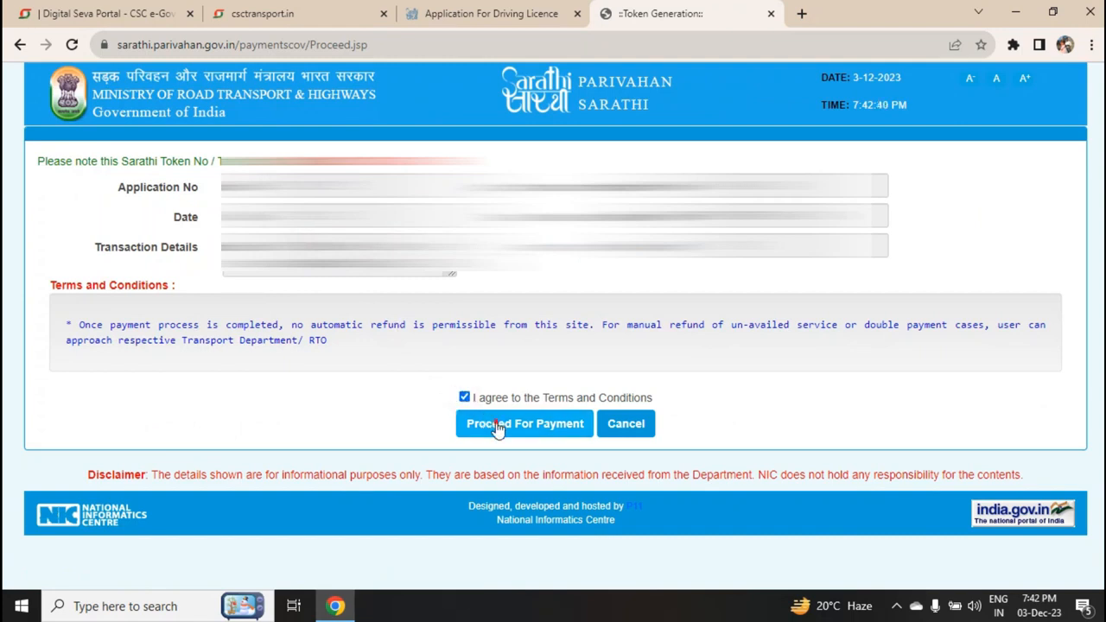
{"action": "left_click", "coordinate": [498, 427]}
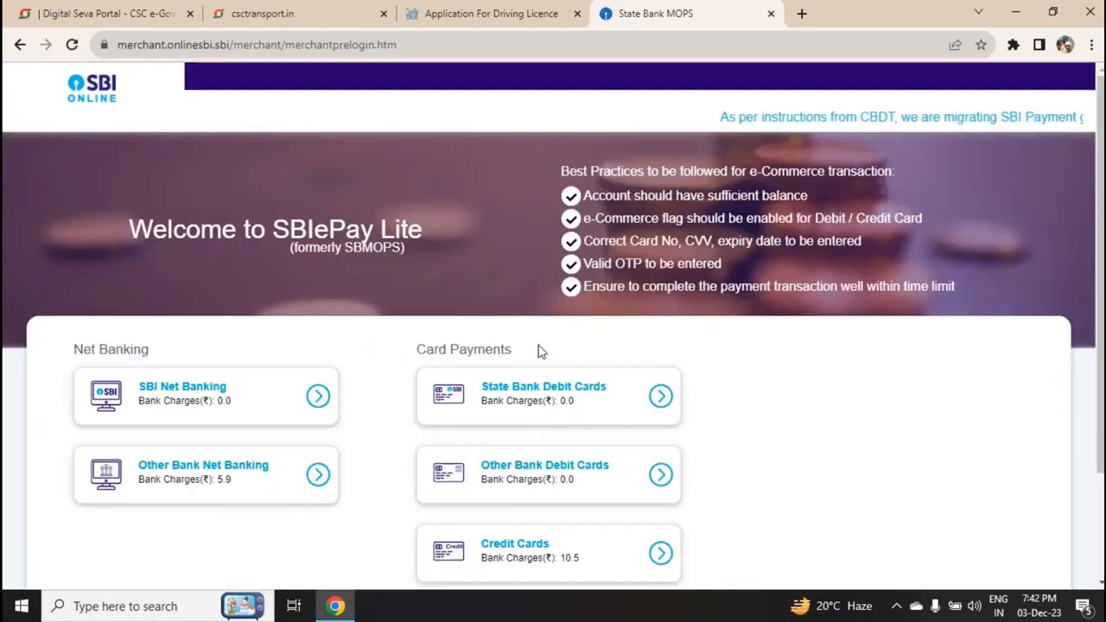
{"action": "scroll", "coordinate": [540, 351], "scroll_direction": "down", "scroll_amount": 2}
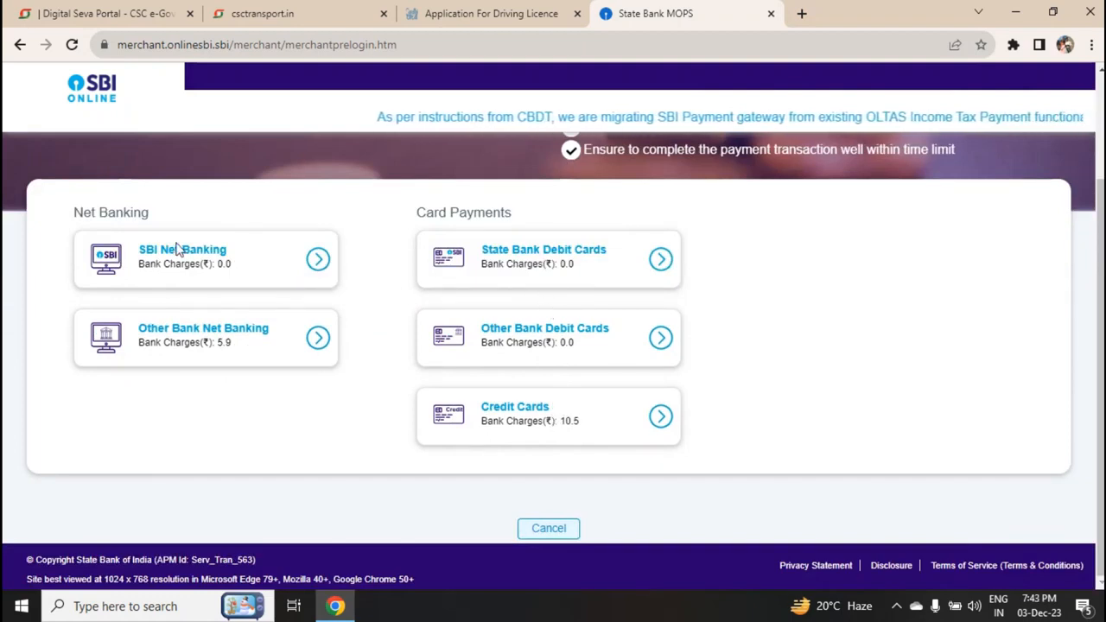
- Pay through SBI Net Banking and download the payment receipt PDF
{"action": "left_click", "coordinate": [318, 258]}
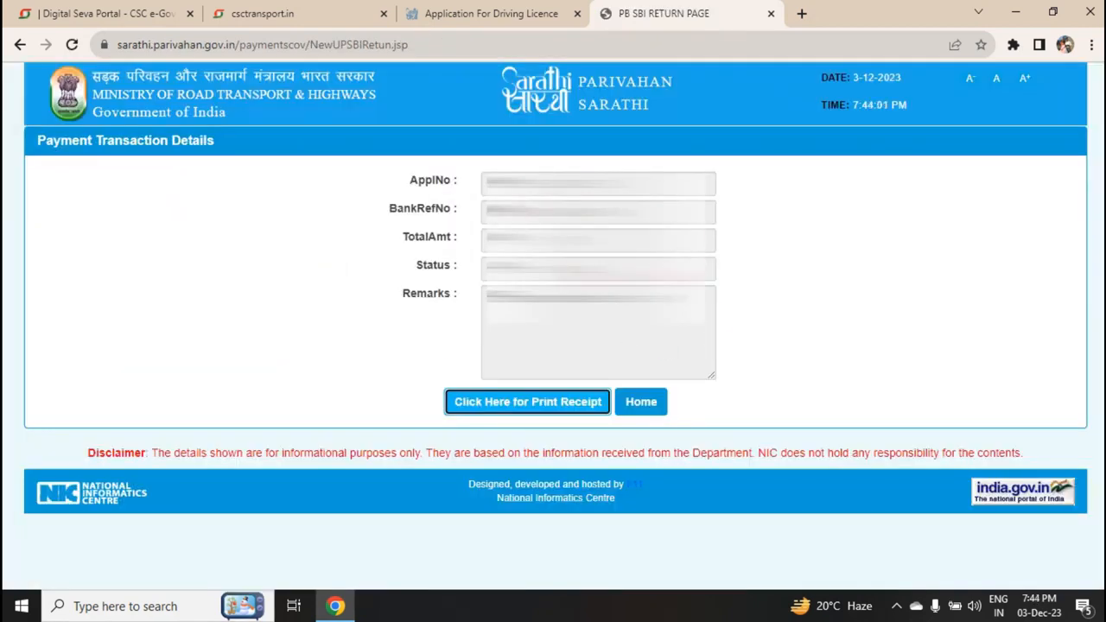
{"action": "left_click", "coordinate": [522, 411]}
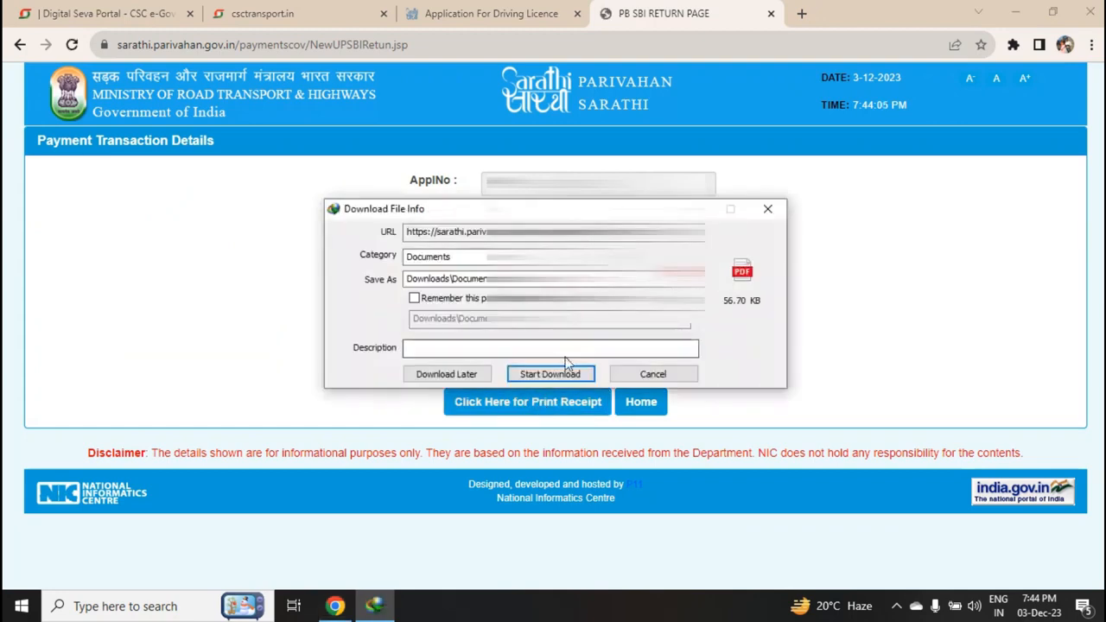
{"action": "left_click", "coordinate": [561, 373]}
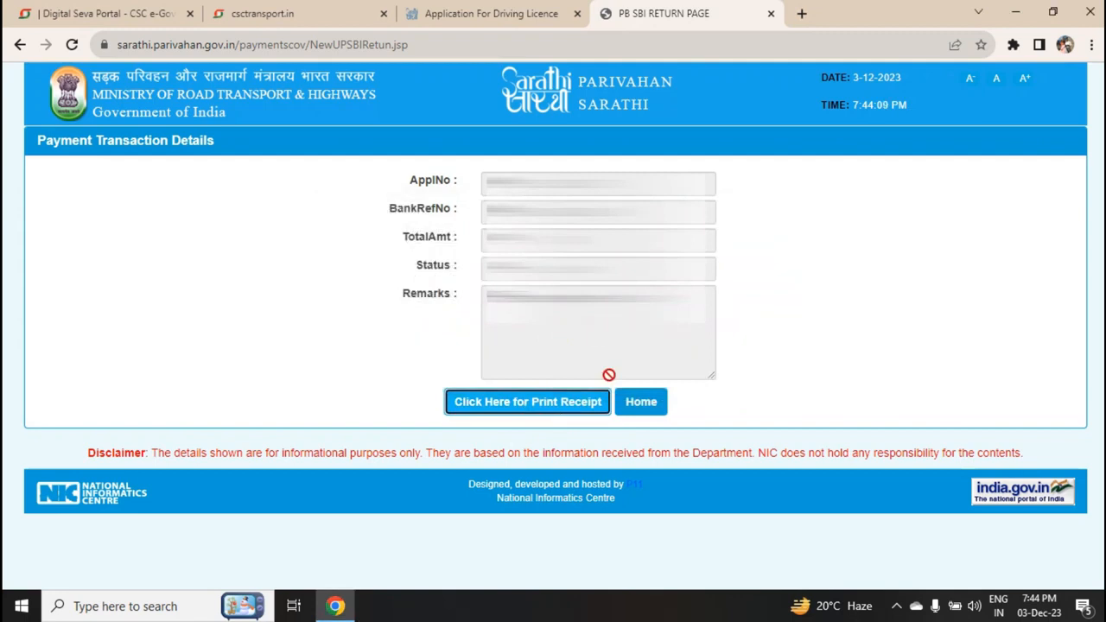
- Return home, close the old tab, and resume the pending application at DL SLOT BOOK
{"action": "left_click", "coordinate": [654, 404]}
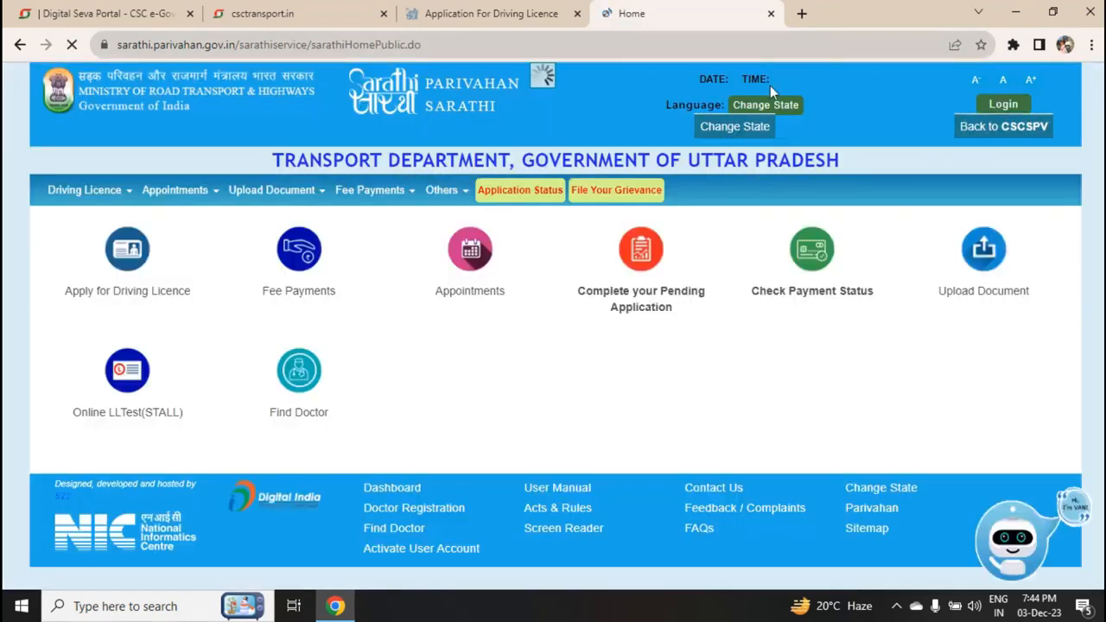
{"action": "left_click", "coordinate": [578, 14]}
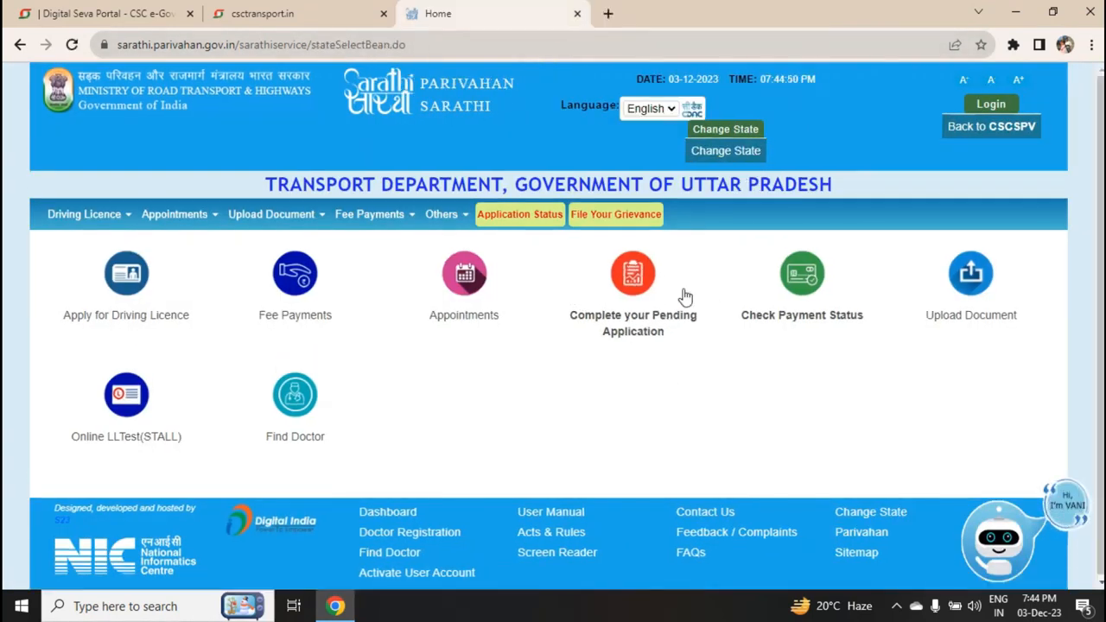
{"action": "left_click", "coordinate": [633, 292]}
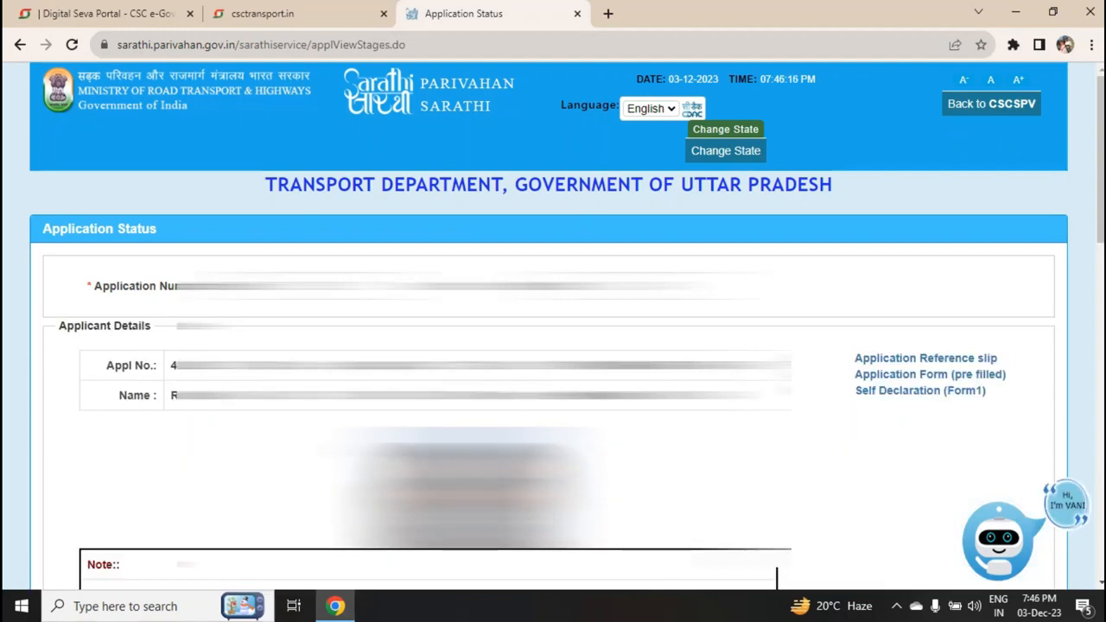
{"action": "scroll", "coordinate": [400, 442], "scroll_direction": "down", "scroll_amount": 5}
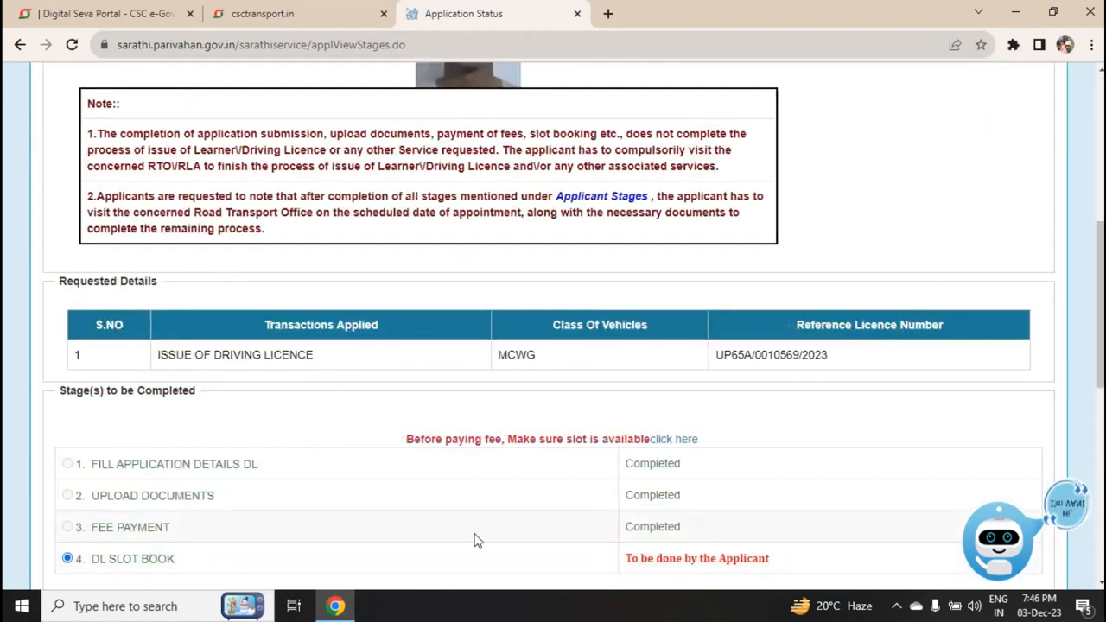
{"action": "scroll", "coordinate": [681, 525], "scroll_direction": "down", "scroll_amount": 1}
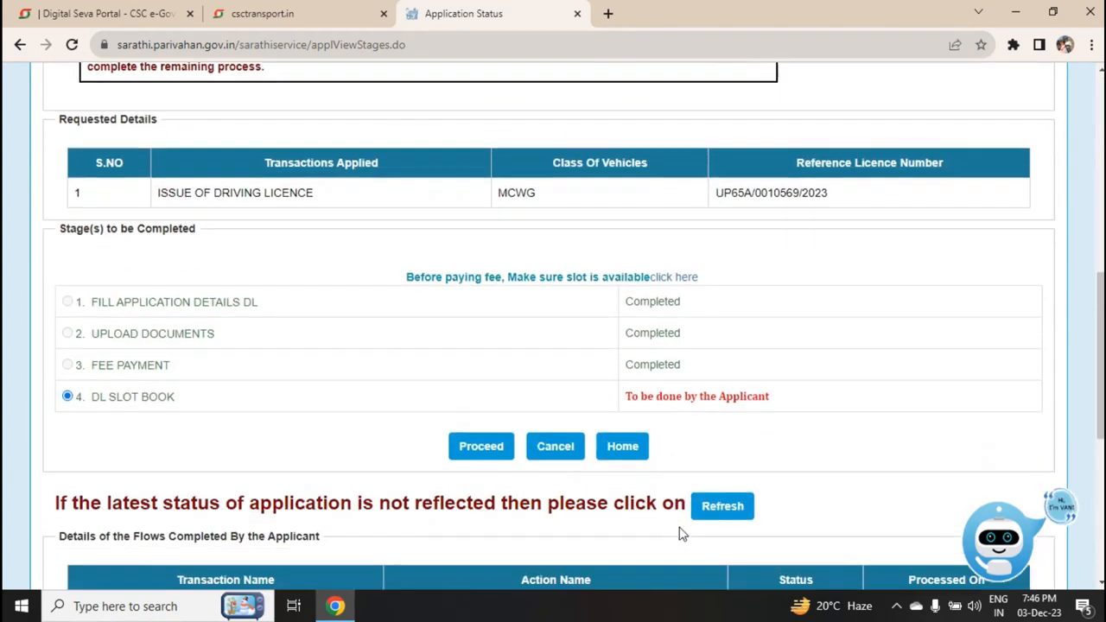
{"action": "scroll", "coordinate": [259, 449], "scroll_direction": "down", "scroll_amount": 1}
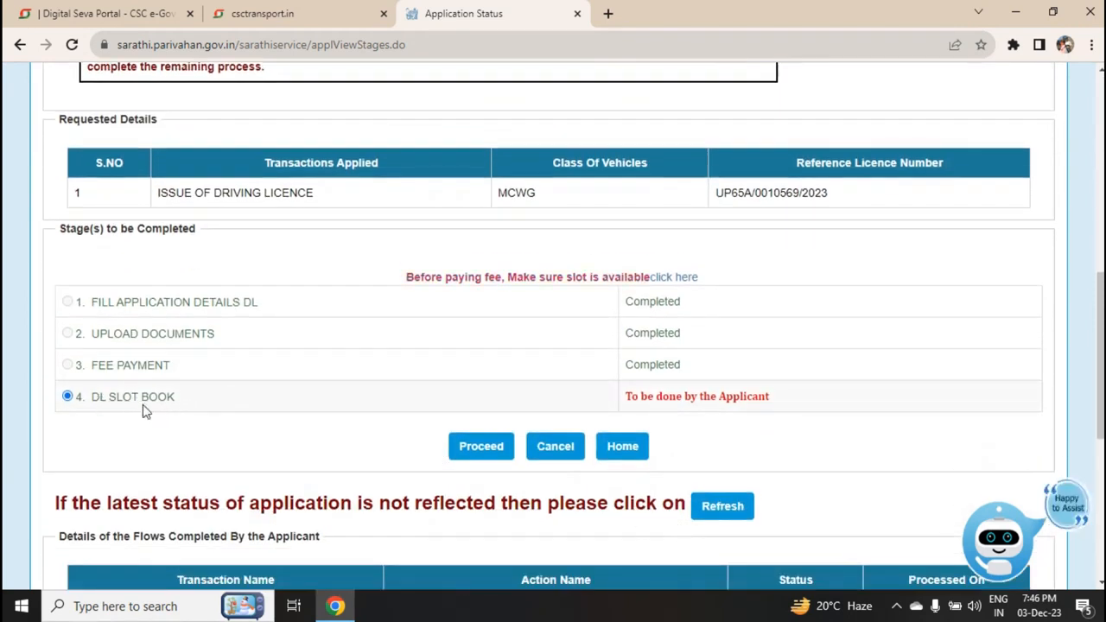
{"action": "left_click", "coordinate": [472, 449]}
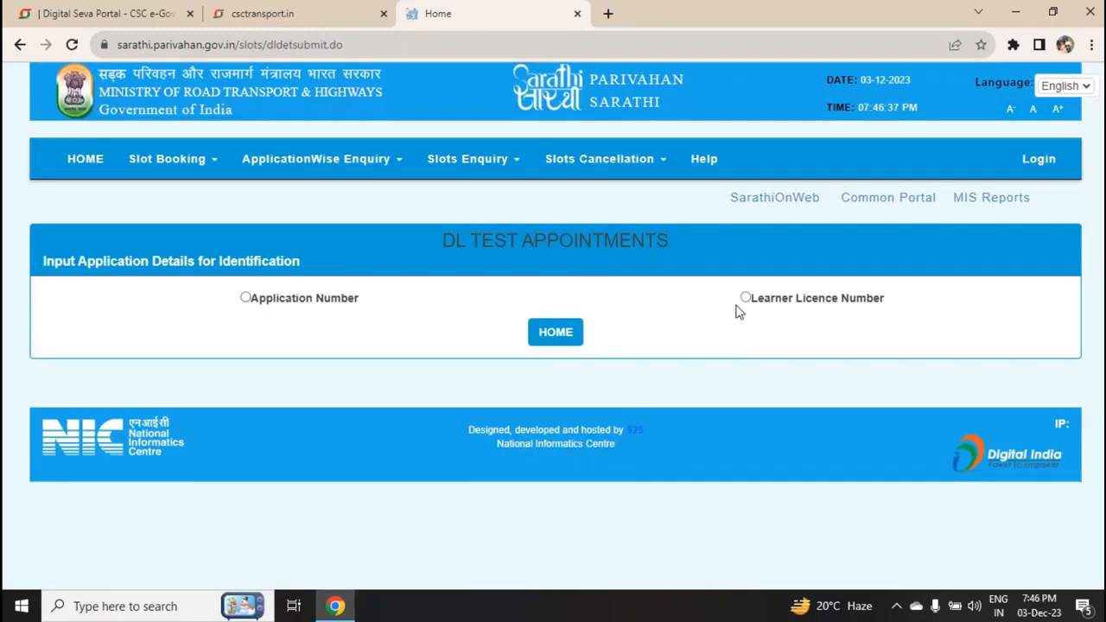
- Identify the applicant by Application Number with the verification code
{"action": "left_click", "coordinate": [243, 298]}
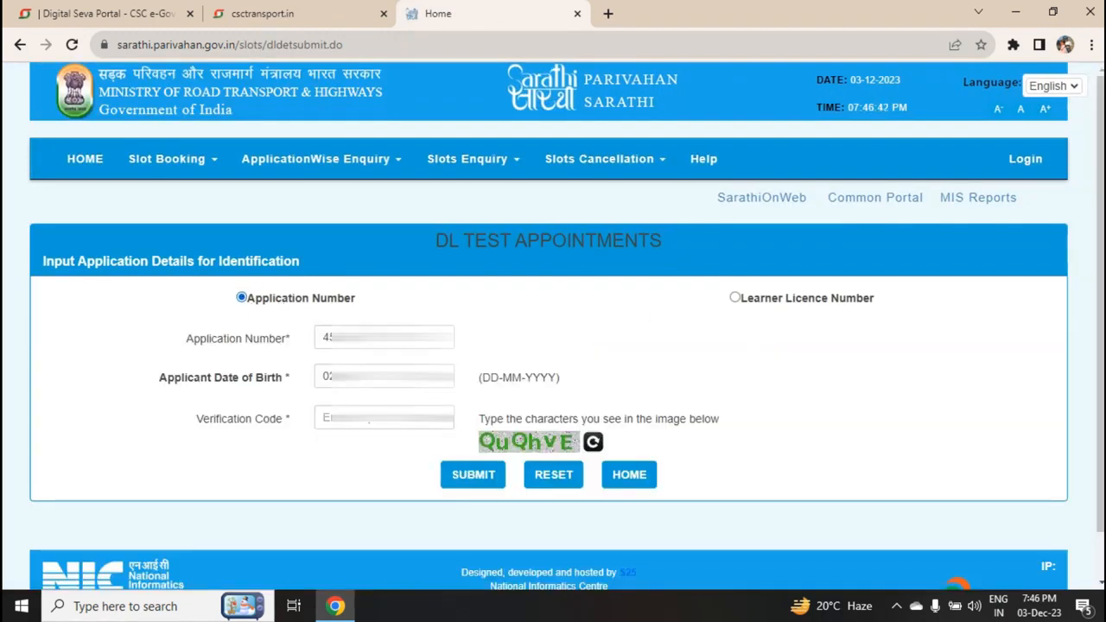
{"action": "left_click", "coordinate": [393, 424]}
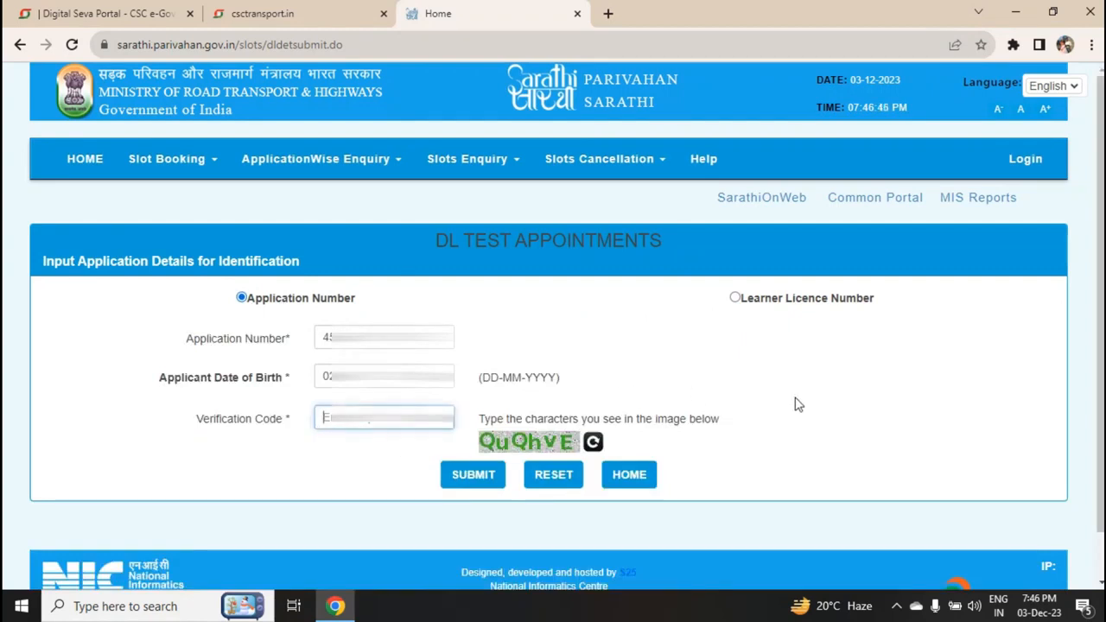
{"action": "type", "text": "Q"}
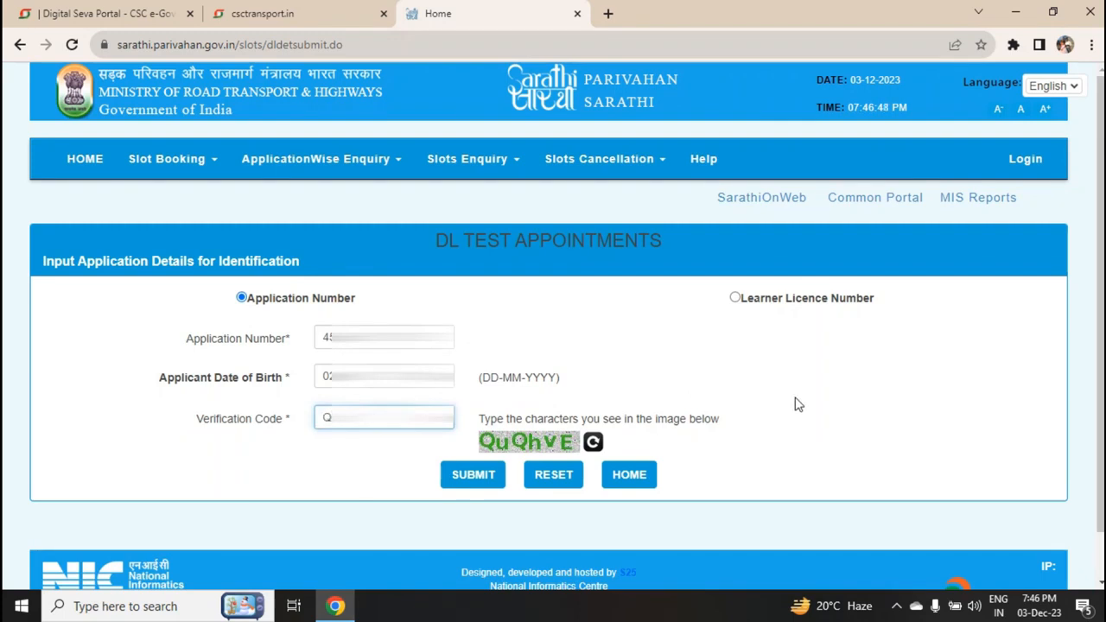
{"action": "left_click", "coordinate": [477, 479]}
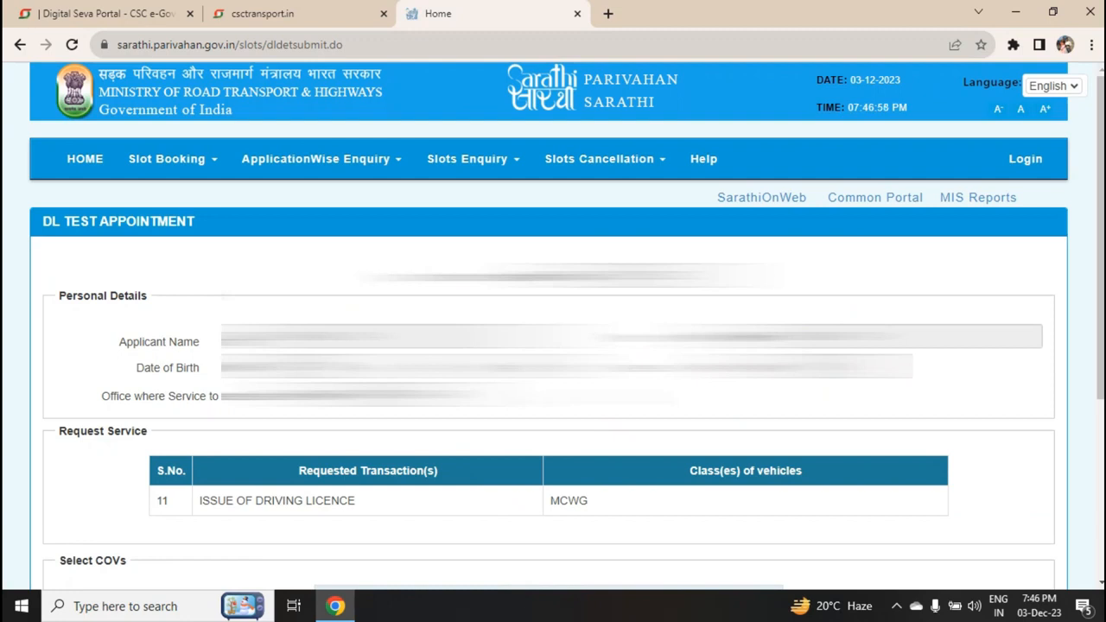
- Tick Motor Cycle with Gear and proceed to book its test slot
{"action": "scroll", "coordinate": [591, 401], "scroll_direction": "down", "scroll_amount": 3}
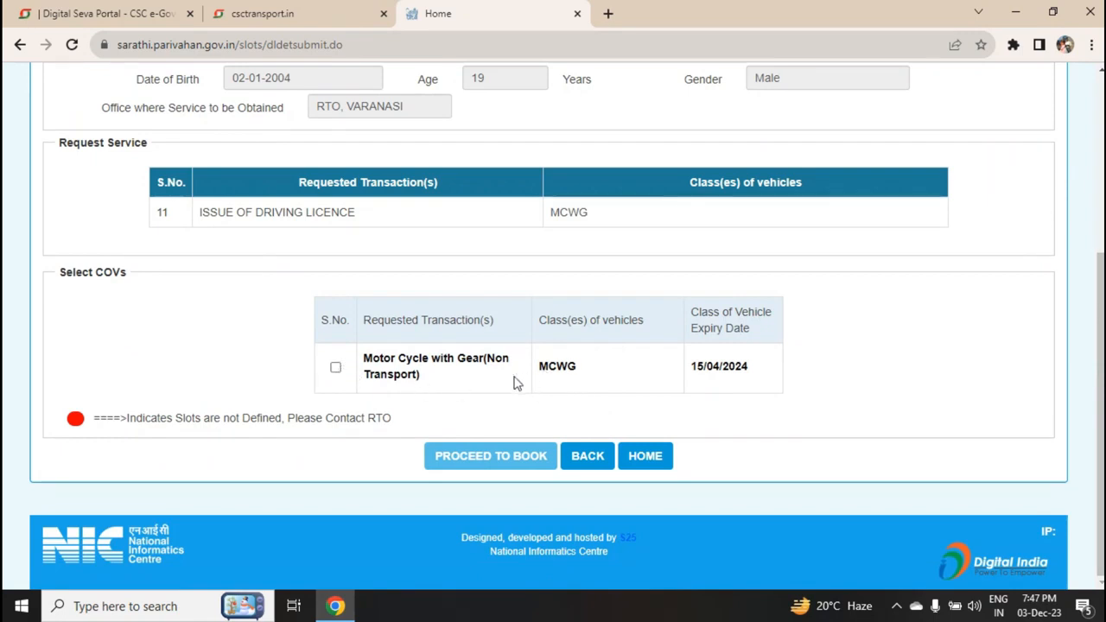
{"action": "left_click", "coordinate": [335, 367]}
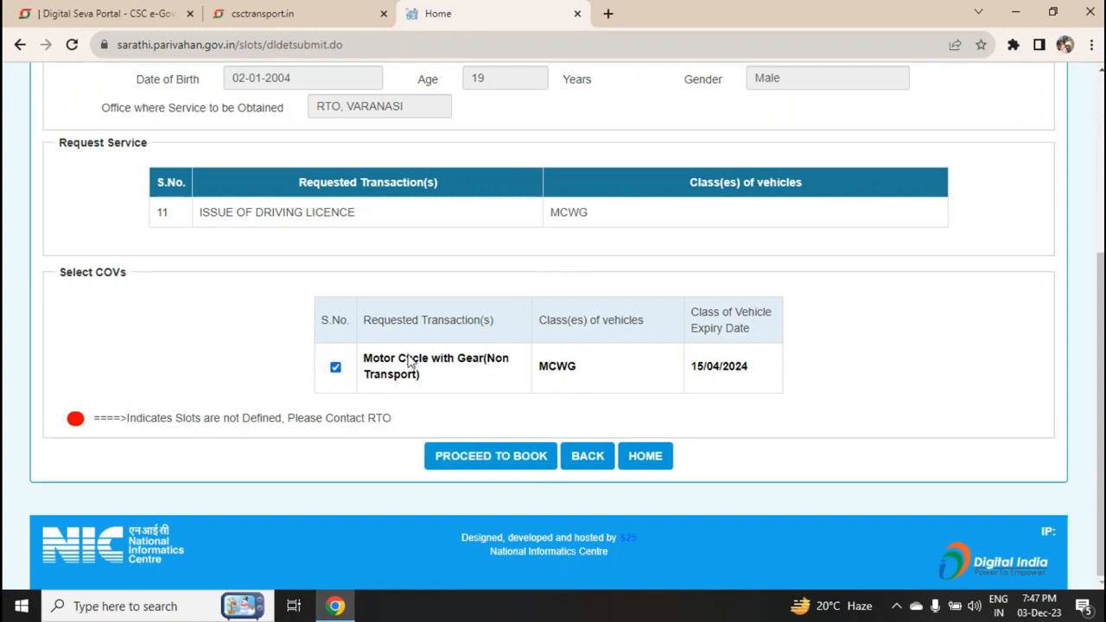
{"action": "scroll", "coordinate": [411, 363], "scroll_direction": "up", "scroll_amount": 1}
{"action": "scroll", "coordinate": [411, 363], "scroll_direction": "up", "scroll_amount": 1}
{"action": "scroll", "coordinate": [411, 363], "scroll_direction": "down", "scroll_amount": 2}
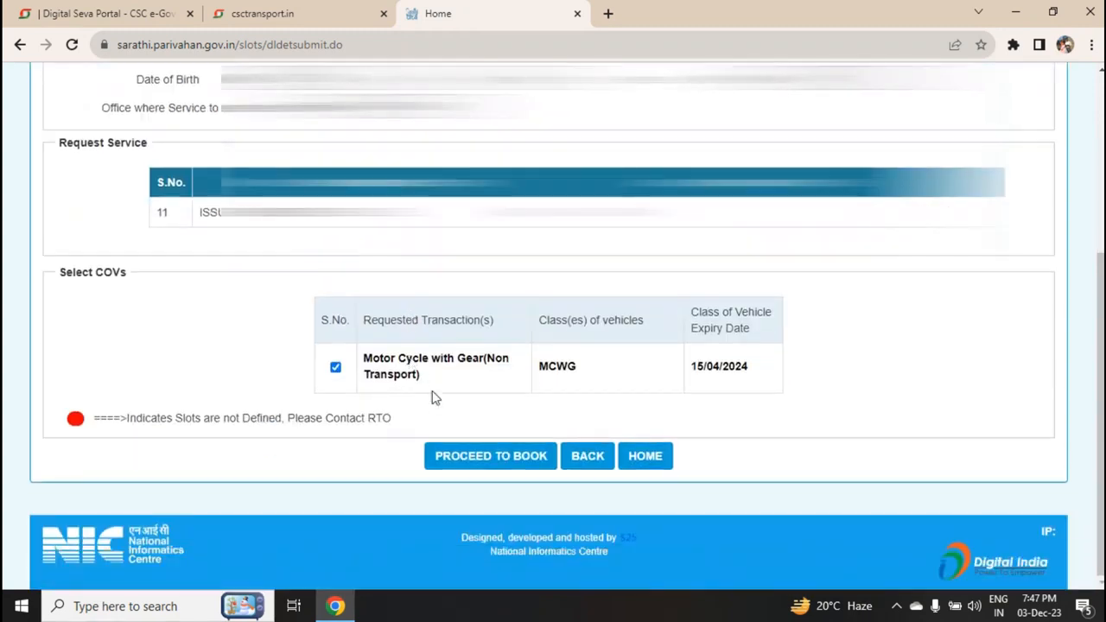
{"action": "left_click", "coordinate": [484, 467]}
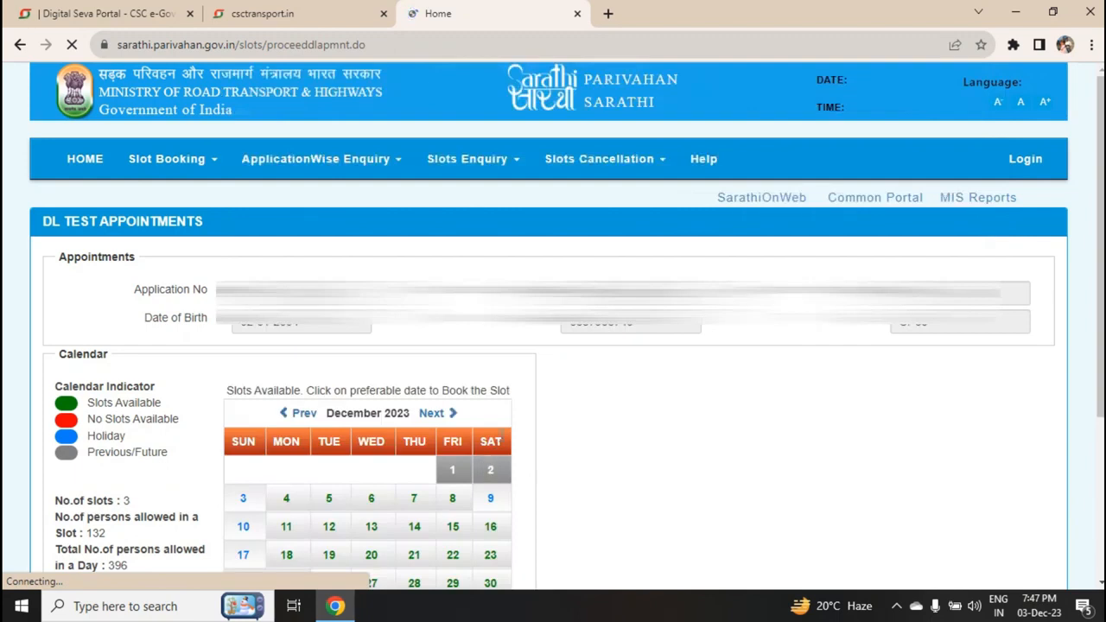
- Pick 06-12-2023 in the calendar and book its 10.00-12.00 MCWG slot
{"action": "scroll", "coordinate": [534, 369], "scroll_direction": "down", "scroll_amount": 1}
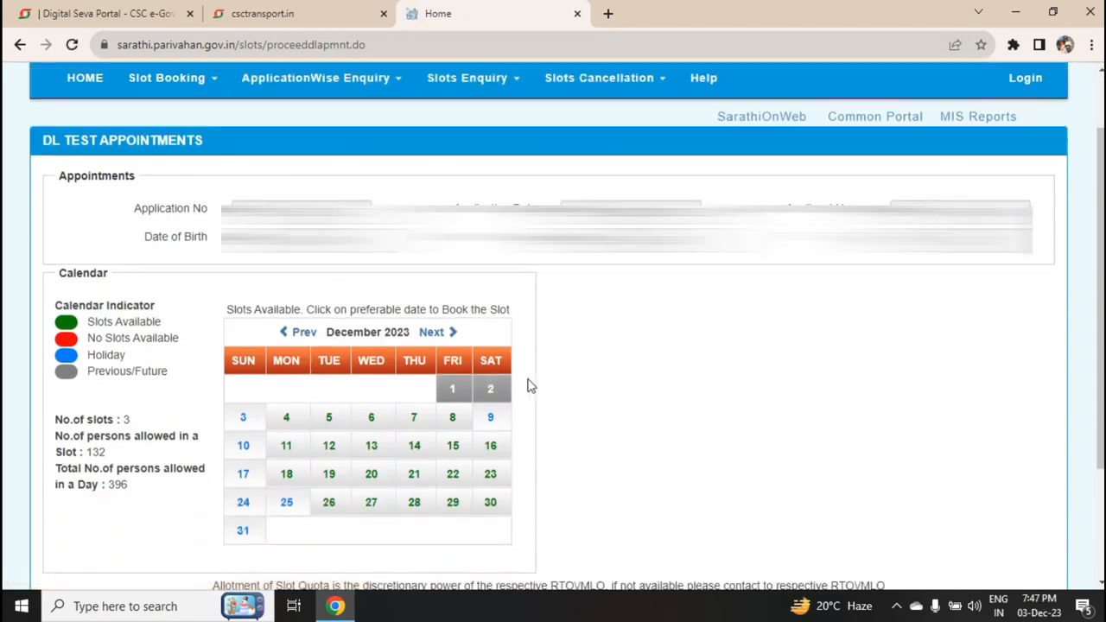
{"action": "left_click", "coordinate": [292, 420]}
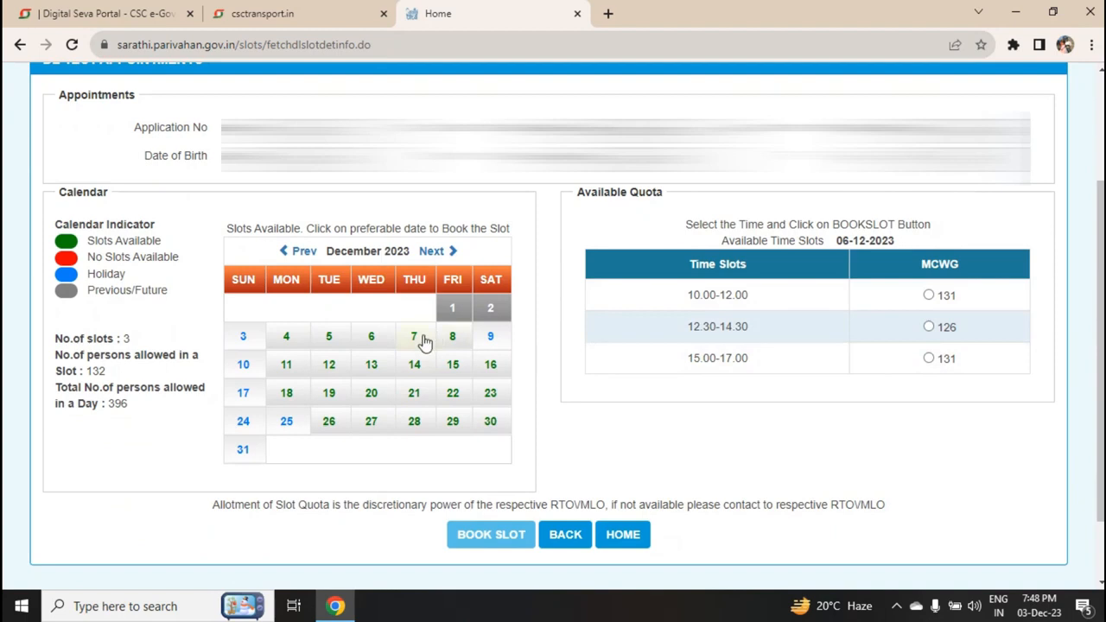
{"action": "left_click", "coordinate": [929, 296]}
{"action": "left_click", "coordinate": [498, 541]}
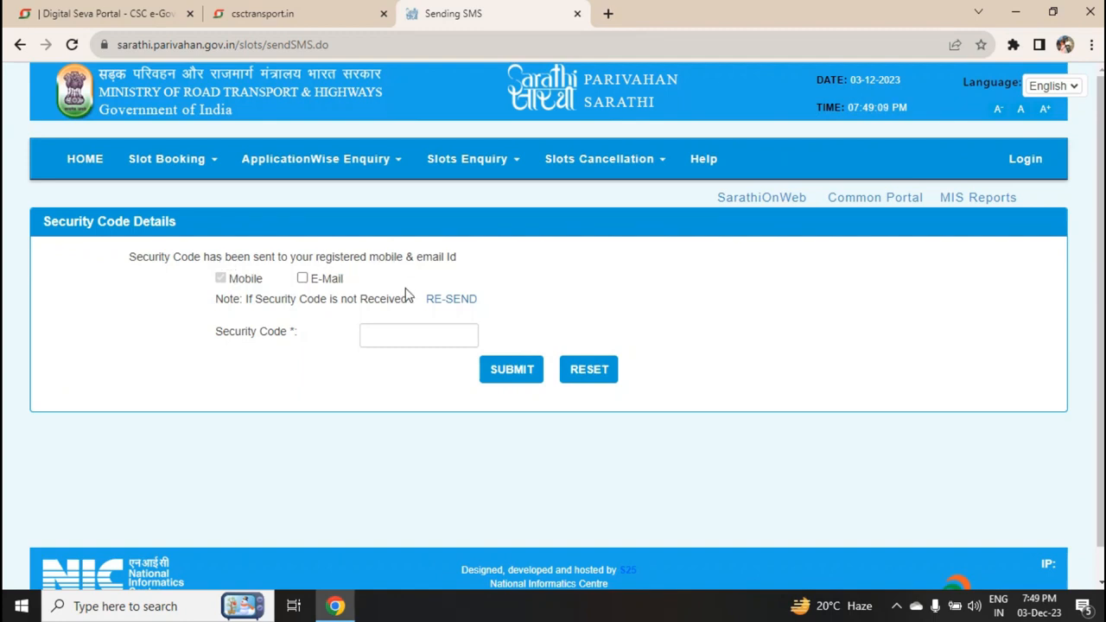
- Paste the security code received by SMS and submit it for verification
{"action": "left_click", "coordinate": [407, 334]}
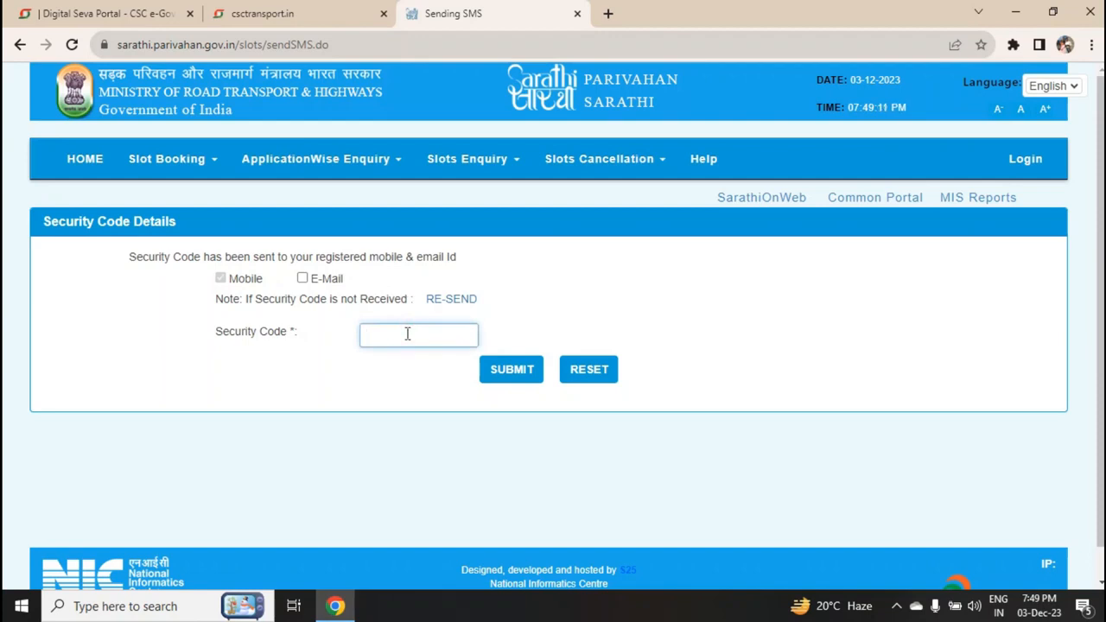
{"action": "left_click", "coordinate": [516, 372]}
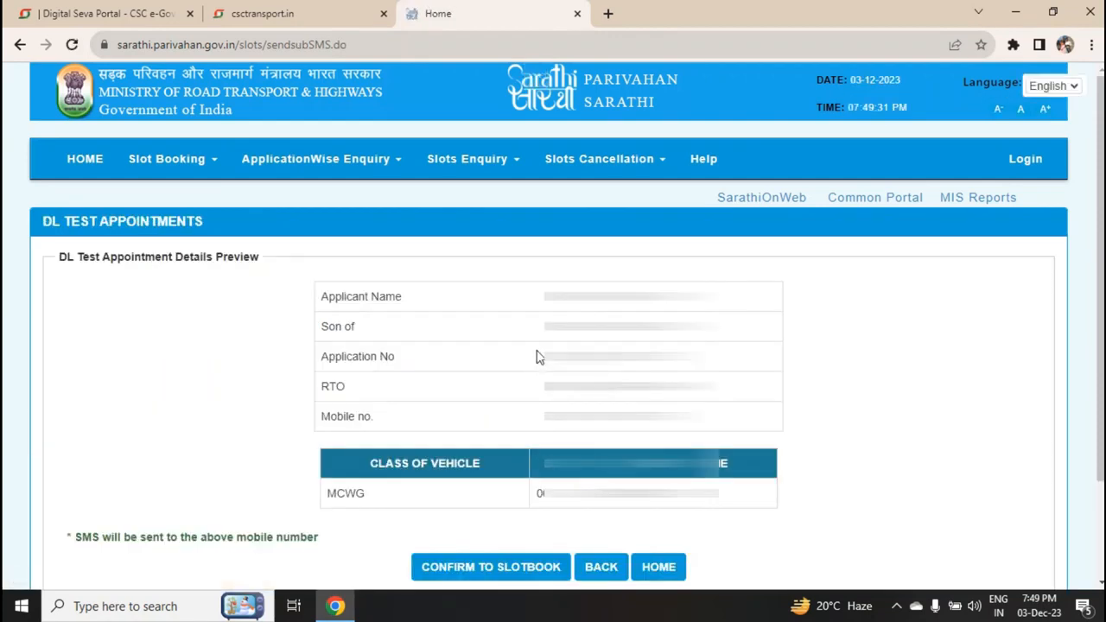
- Confirm the DL test slot booking for 06-12-2023, 10.00-12.00
{"action": "scroll", "coordinate": [536, 354], "scroll_direction": "down", "scroll_amount": 1}
{"action": "scroll", "coordinate": [536, 355], "scroll_direction": "up", "scroll_amount": 1}
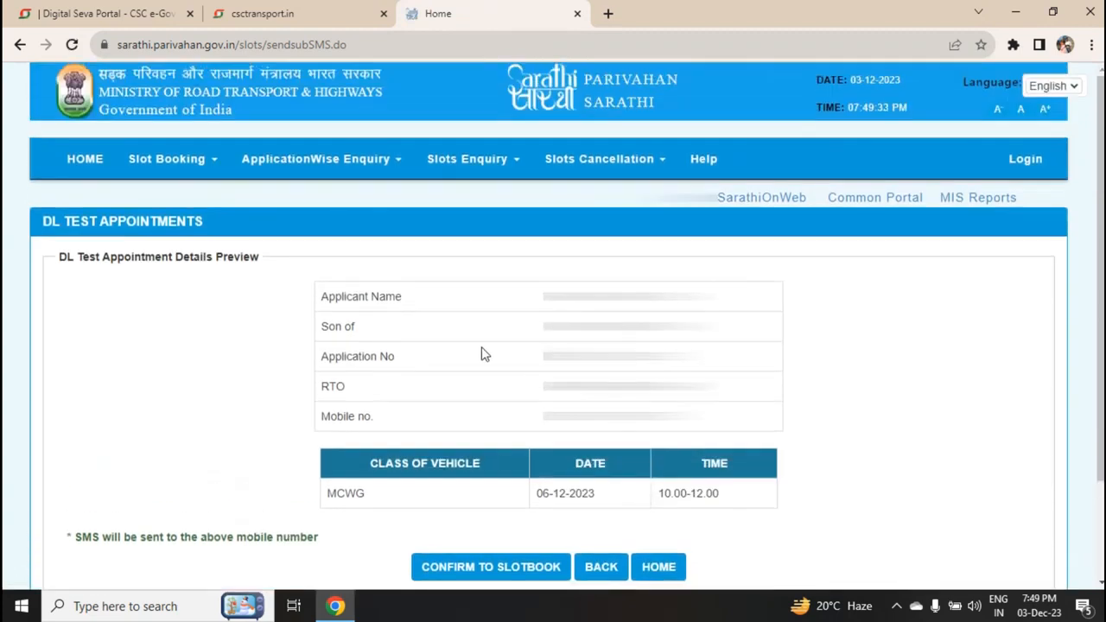
{"action": "scroll", "coordinate": [467, 345], "scroll_direction": "down", "scroll_amount": 1}
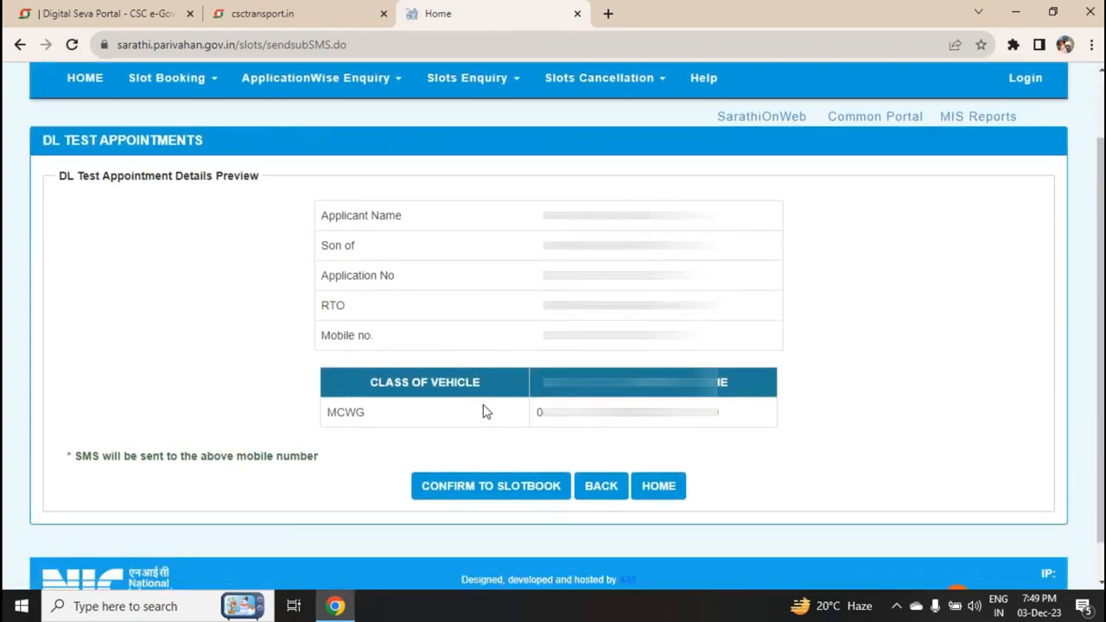
{"action": "left_click", "coordinate": [493, 487]}
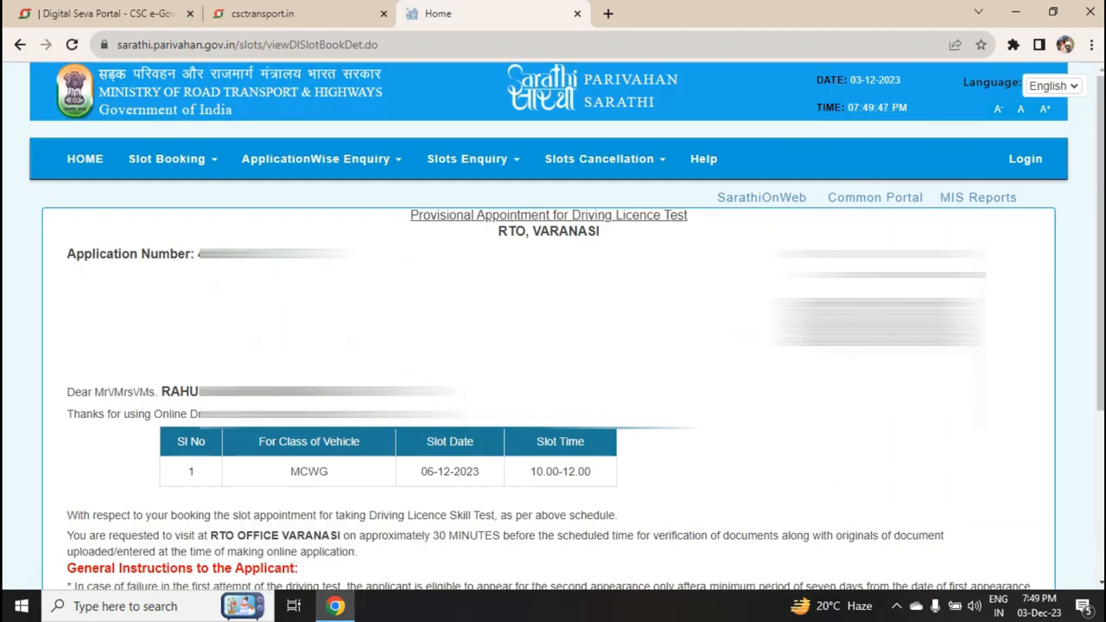
- Download the Provisional Appointment slip for the MCWG test as a PDF
{"action": "scroll", "coordinate": [899, 348], "scroll_direction": "down", "scroll_amount": 3}
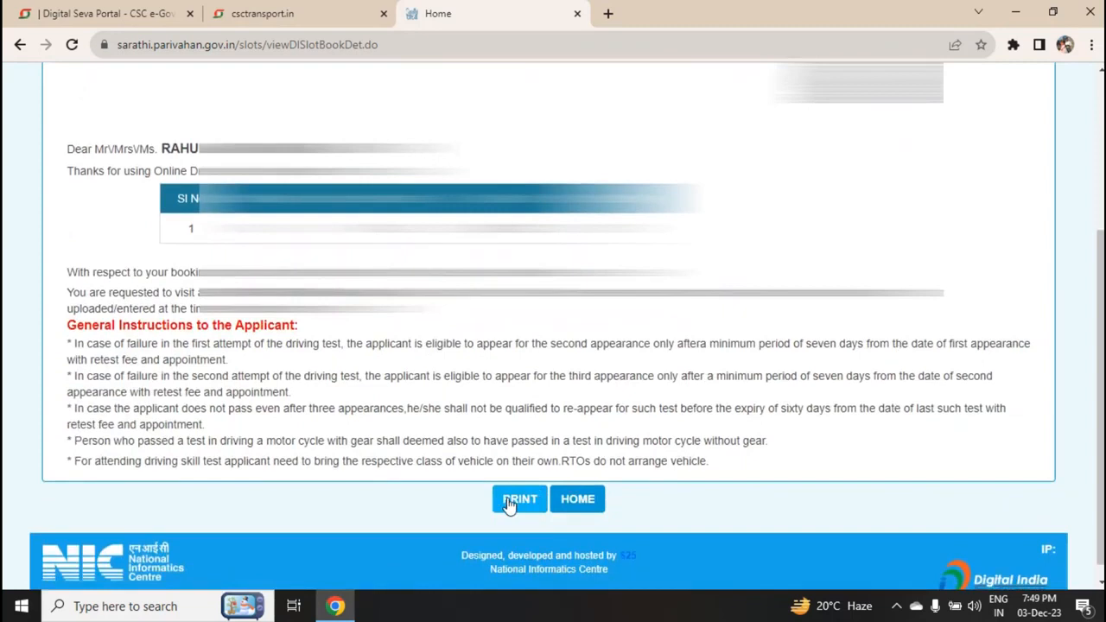
{"action": "left_click", "coordinate": [510, 502]}
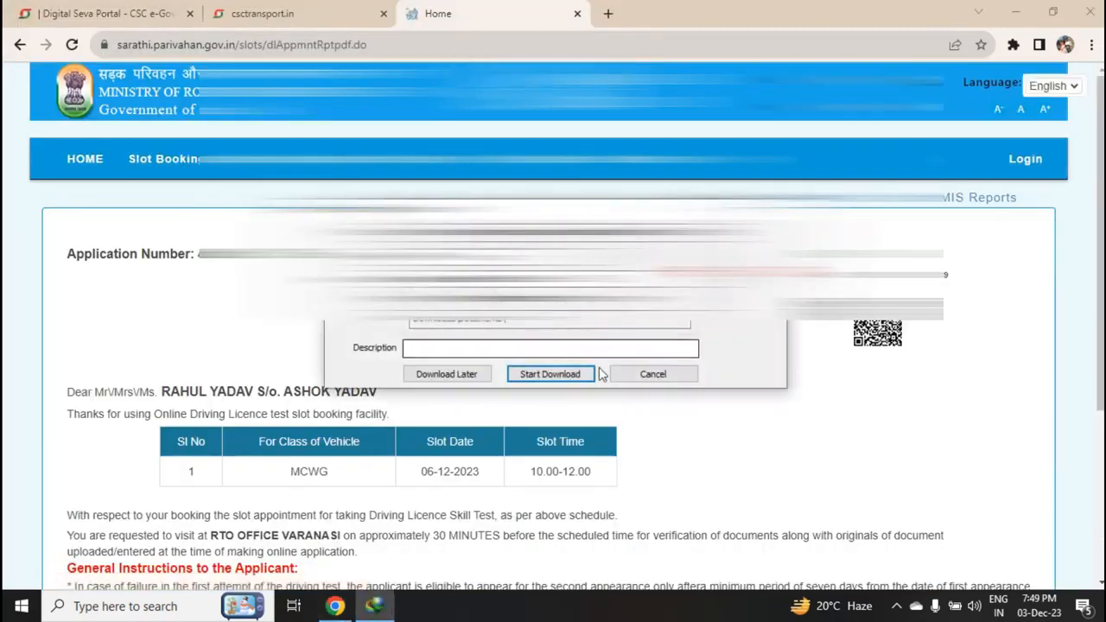
{"action": "left_click", "coordinate": [573, 374]}
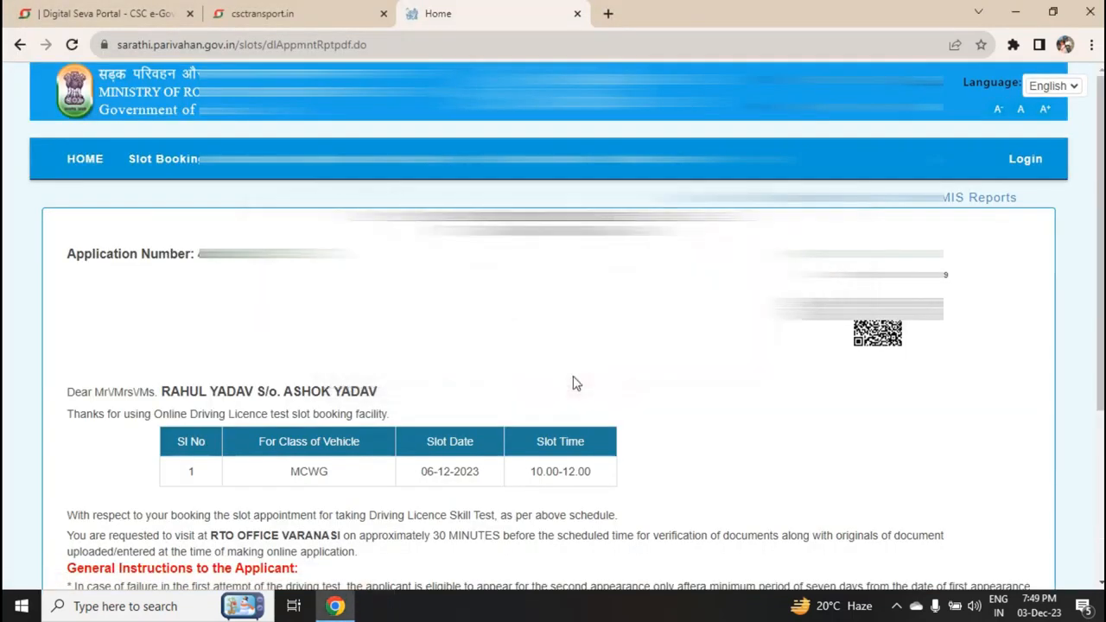